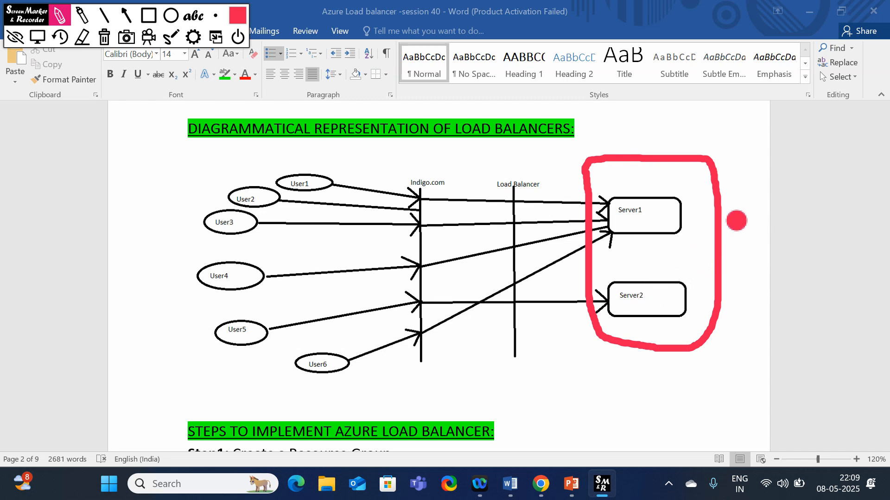
Sketch a second red server group with two boxes labelled S1 and S2
{"action": "mouse_move", "coordinate": [742, 157]}
{"action": "left_mouse_down"}
{"action": "mouse_move", "coordinate": [744, 337]}
{"action": "mouse_move", "coordinate": [794, 353]}
{"action": "mouse_move", "coordinate": [864, 218]}
{"action": "mouse_move", "coordinate": [751, 136]}
{"action": "mouse_move", "coordinate": [742, 153]}
{"action": "mouse_move", "coordinate": [753, 165]}
{"action": "left_mouse_up"}
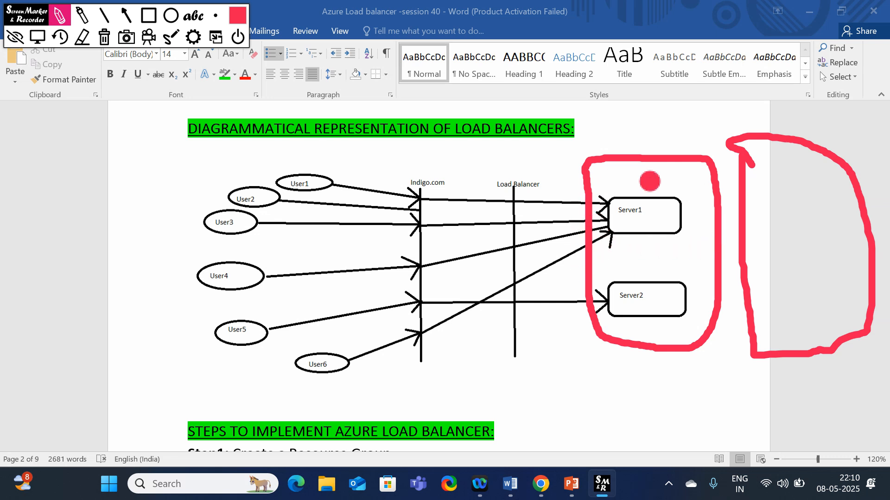
{"action": "mouse_move", "coordinate": [763, 194]}
{"action": "left_mouse_down"}
{"action": "mouse_move", "coordinate": [794, 230]}
{"action": "mouse_move", "coordinate": [762, 190]}
{"action": "left_mouse_up"}
{"action": "mouse_move", "coordinate": [780, 273]}
{"action": "left_mouse_down"}
{"action": "mouse_move", "coordinate": [865, 310]}
{"action": "mouse_move", "coordinate": [762, 271]}
{"action": "left_mouse_up"}
{"action": "mouse_move", "coordinate": [794, 193]}
{"action": "left_mouse_down"}
{"action": "mouse_move", "coordinate": [769, 222]}
{"action": "mouse_move", "coordinate": [802, 213]}
{"action": "left_mouse_up"}
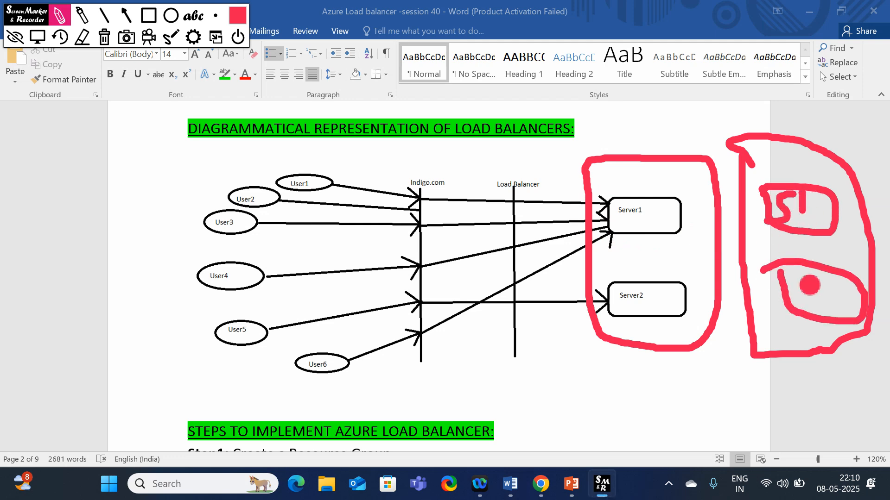
{"action": "mouse_move", "coordinate": [810, 275]}
{"action": "left_mouse_down"}
{"action": "mouse_move", "coordinate": [798, 299]}
{"action": "mouse_move", "coordinate": [878, 306]}
{"action": "left_mouse_up"}
Cross out Server1/Server2, draw an arrow from the Load Balancer to the new group, and label both groups
{"action": "mouse_move", "coordinate": [684, 162]}
{"action": "left_mouse_down"}
{"action": "mouse_move", "coordinate": [625, 302]}
{"action": "mouse_move", "coordinate": [608, 315]}
{"action": "left_mouse_up"}
{"action": "left_click_drag", "start_coordinate": [616, 179], "coordinate": [689, 371]}
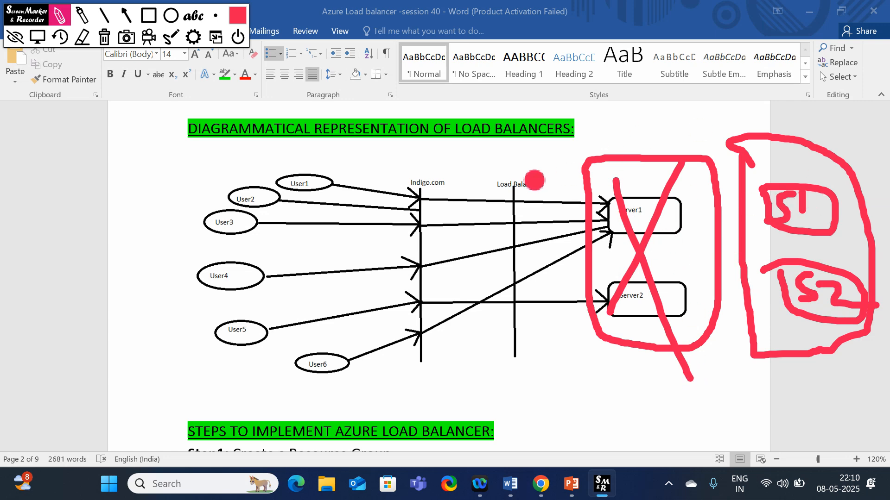
{"action": "mouse_move", "coordinate": [518, 207]}
{"action": "left_mouse_down"}
{"action": "mouse_move", "coordinate": [637, 160]}
{"action": "mouse_move", "coordinate": [723, 171]}
{"action": "mouse_move", "coordinate": [736, 177]}
{"action": "mouse_move", "coordinate": [733, 190]}
{"action": "left_mouse_up"}
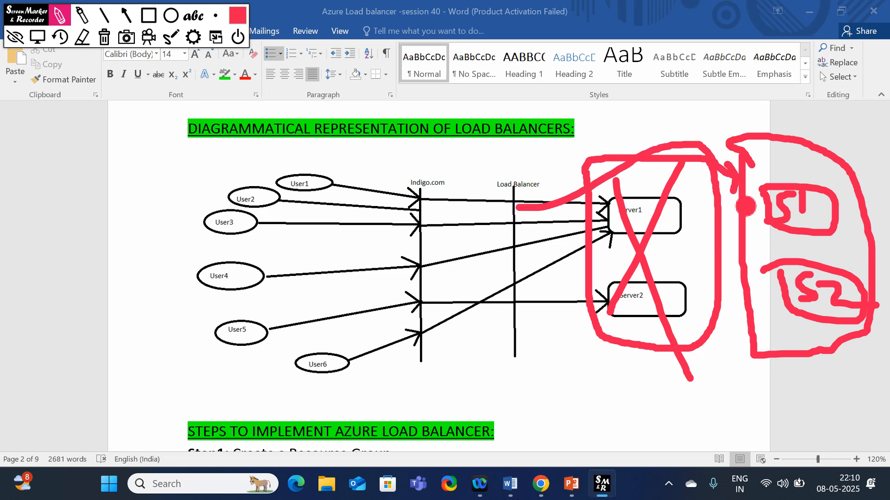
{"action": "mouse_move", "coordinate": [623, 103]}
{"action": "left_mouse_down"}
{"action": "mouse_move", "coordinate": [598, 147]}
{"action": "mouse_move", "coordinate": [632, 139]}
{"action": "left_mouse_up"}
{"action": "mouse_move", "coordinate": [788, 106]}
{"action": "left_mouse_down"}
{"action": "mouse_move", "coordinate": [766, 139]}
{"action": "mouse_move", "coordinate": [772, 123]}
{"action": "mouse_move", "coordinate": [814, 121]}
{"action": "mouse_move", "coordinate": [811, 136]}
{"action": "mouse_move", "coordinate": [802, 133]}
{"action": "left_mouse_up"}
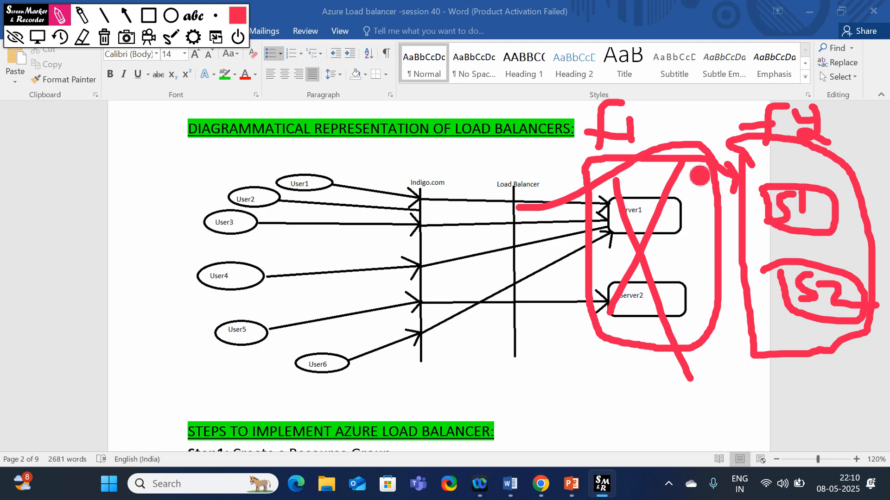
{"action": "left_click_drag", "start_coordinate": [693, 168], "coordinate": [606, 323]}
{"action": "left_click_drag", "start_coordinate": [615, 181], "coordinate": [695, 360]}
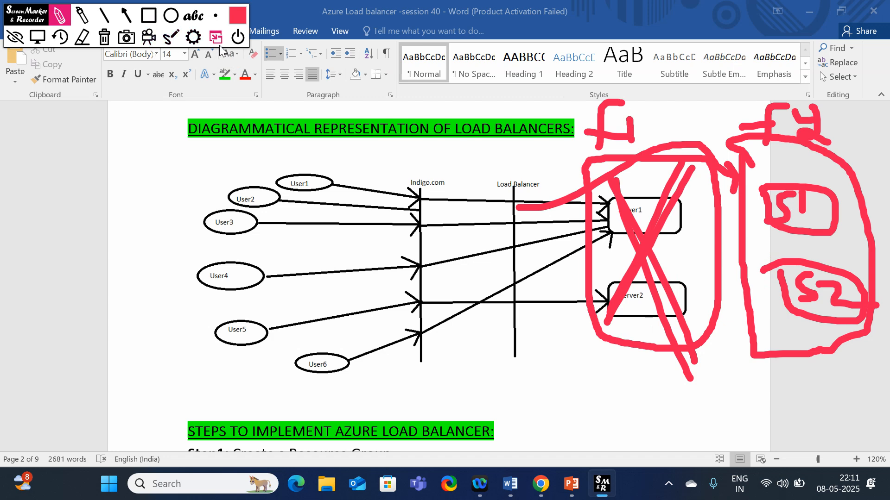
Erase all red annotations with Screen Marker's trash icon and exit the tool, confirming Yes
{"action": "left_click", "coordinate": [104, 37]}
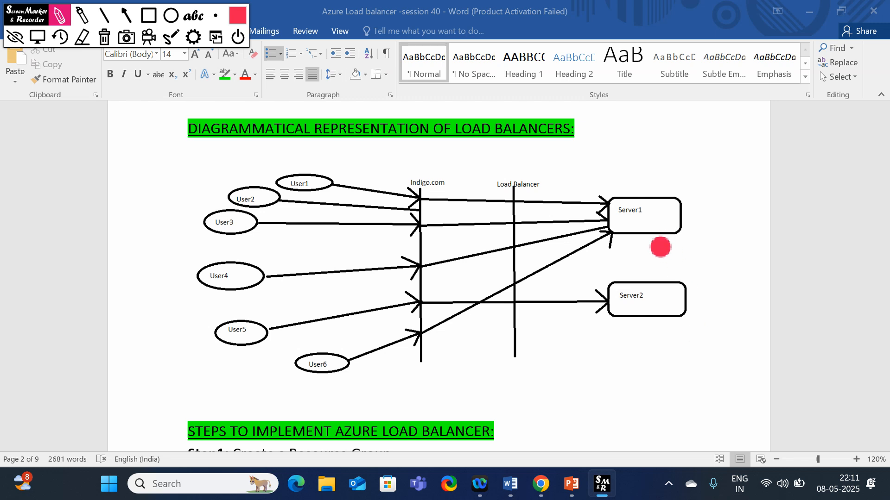
{"action": "mouse_move", "coordinate": [585, 175]}
{"action": "left_mouse_down"}
{"action": "mouse_move", "coordinate": [587, 279]}
{"action": "mouse_move", "coordinate": [695, 343]}
{"action": "mouse_move", "coordinate": [720, 181]}
{"action": "mouse_move", "coordinate": [570, 166]}
{"action": "left_mouse_up"}
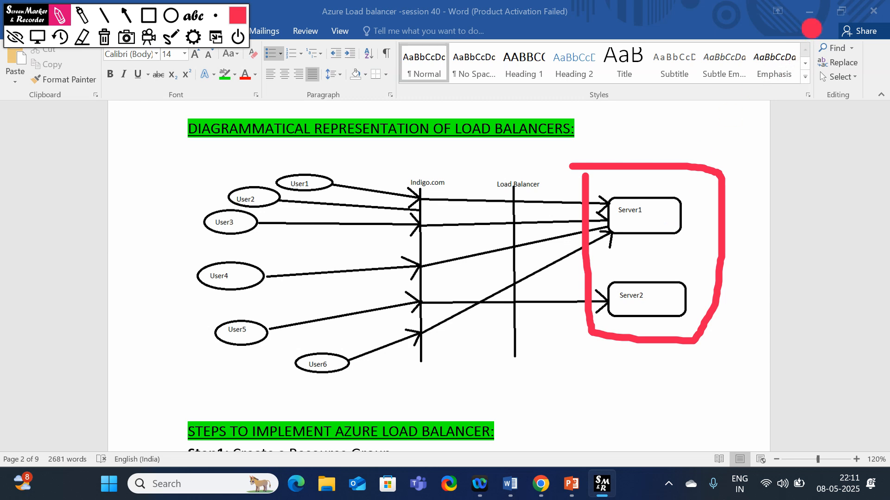
{"action": "left_click", "coordinate": [238, 37]}
{"action": "left_click", "coordinate": [420, 292]}
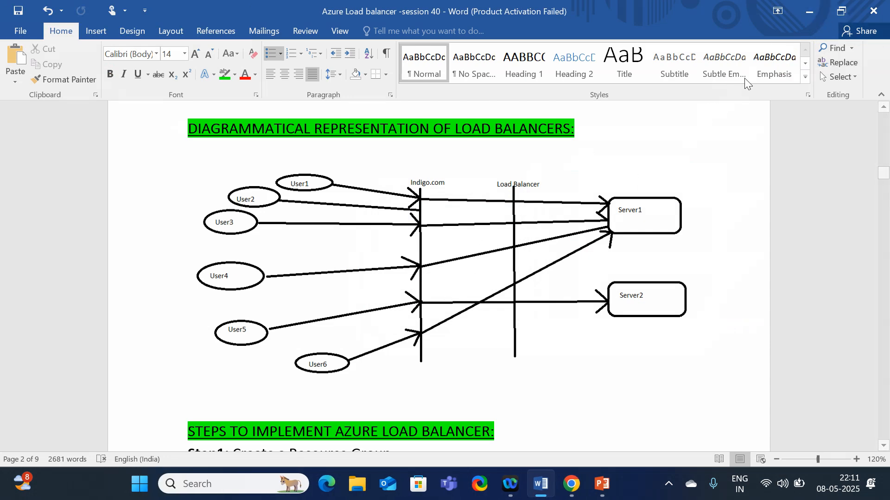
Switch to the Azure portal and create resource group Rg1 in East US
{"action": "left_click", "coordinate": [808, 12]}
{"action": "left_click", "coordinate": [570, 480]}
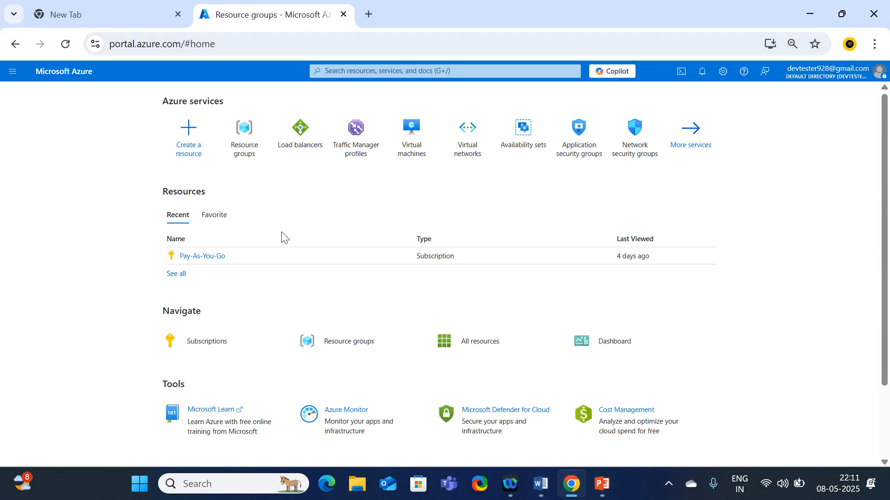
{"action": "left_click", "coordinate": [248, 160]}
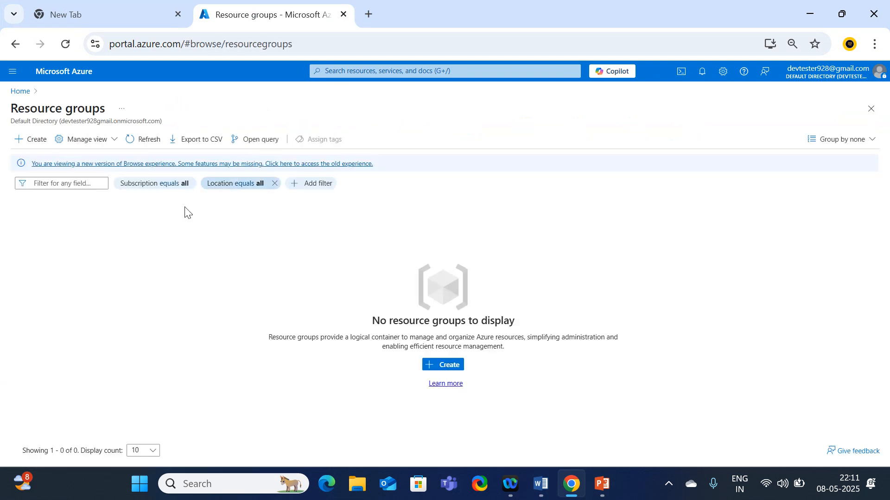
{"action": "left_click", "coordinate": [32, 141]}
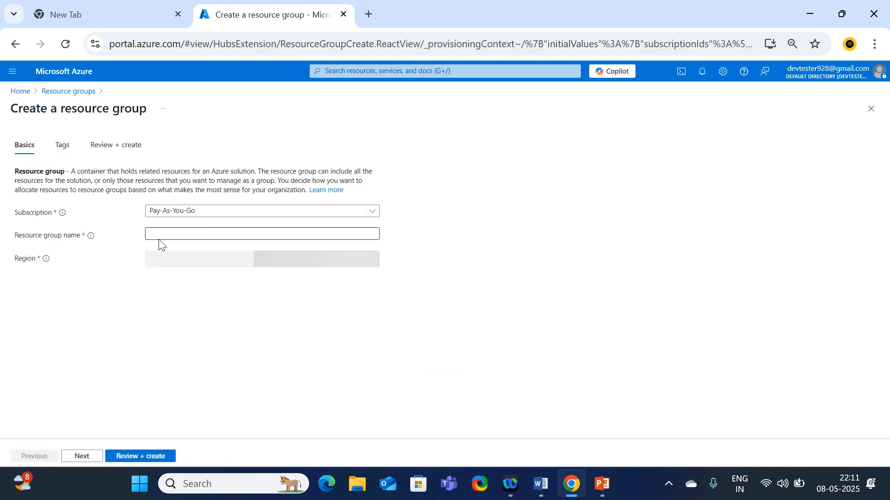
{"action": "left_click", "coordinate": [176, 234]}
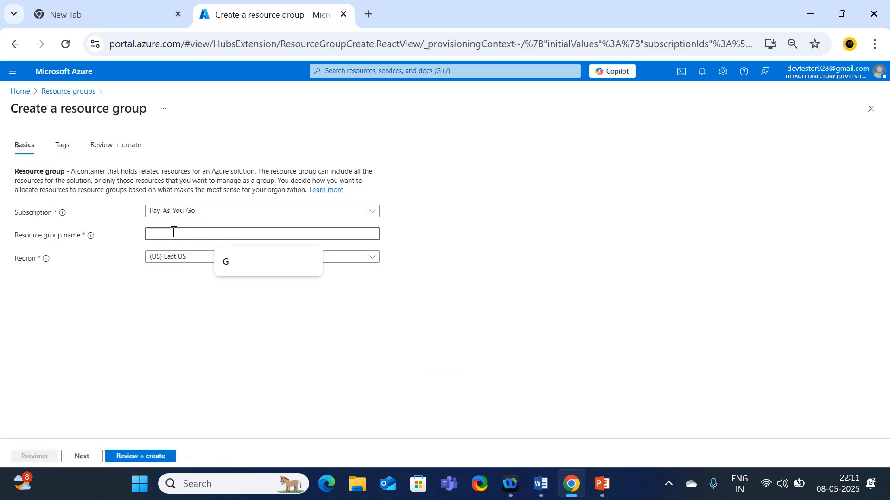
{"action": "type", "text": "Rg1"}
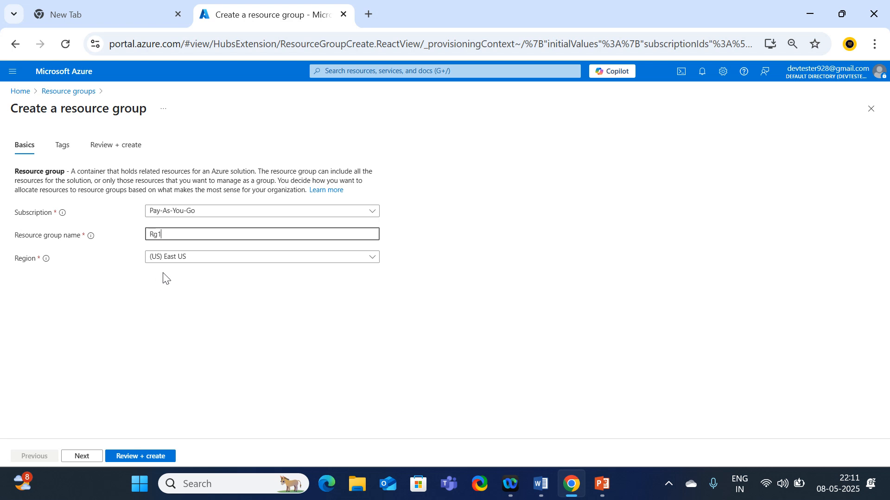
{"action": "left_click", "coordinate": [152, 457]}
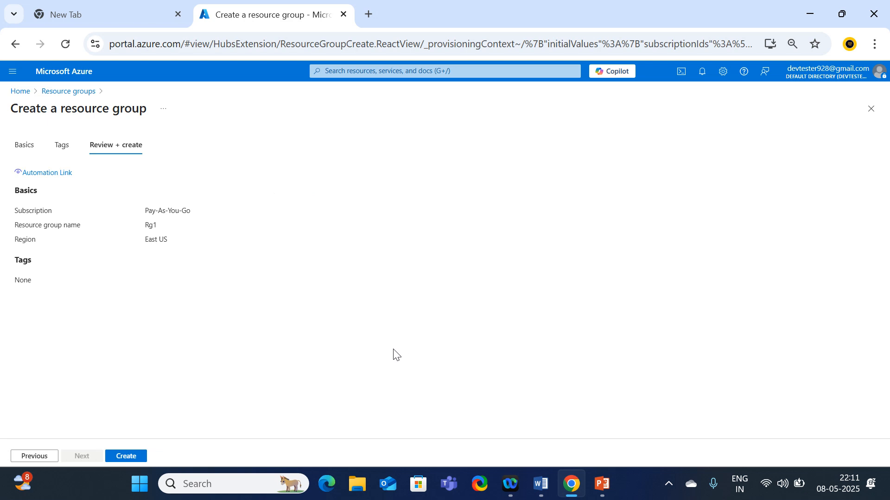
{"action": "left_click", "coordinate": [128, 457]}
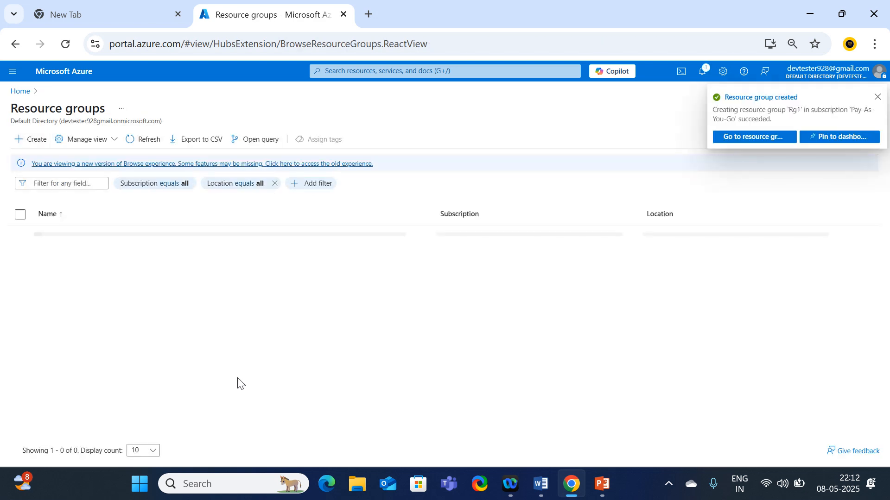
Start virtual network Vnet1 in Rg1, East US, and advance to the IP addresses tab
{"action": "left_click", "coordinate": [22, 92]}
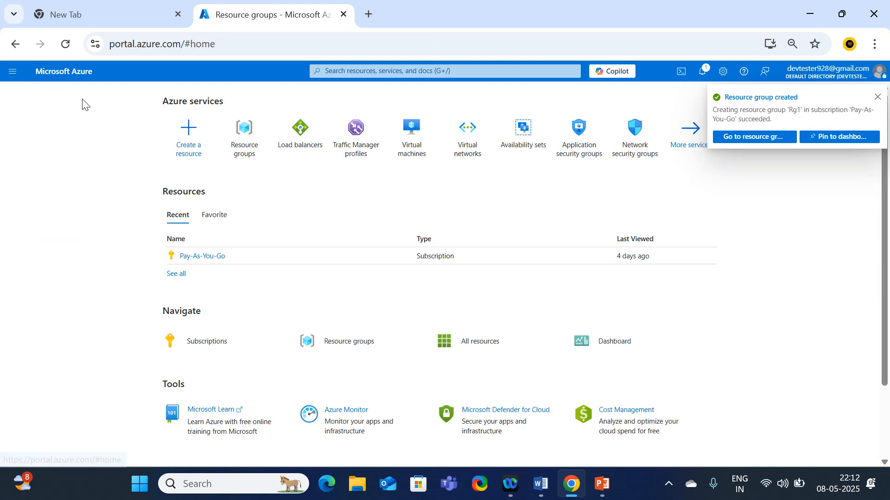
{"action": "left_click", "coordinate": [465, 134]}
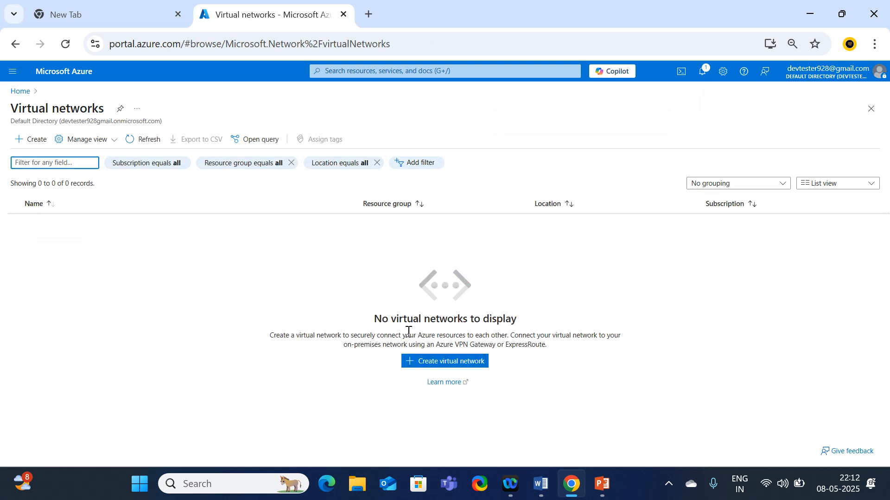
{"action": "left_click", "coordinate": [38, 148]}
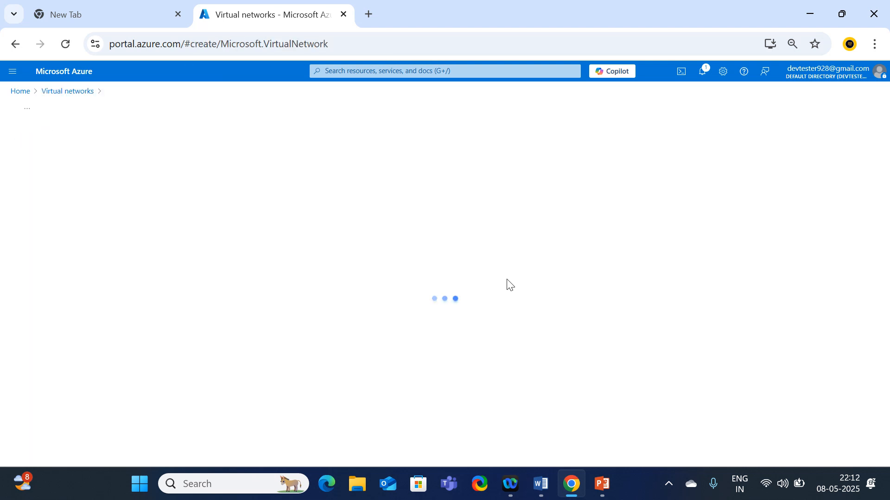
{"action": "scroll", "coordinate": [111, 307], "scroll_direction": "down", "scroll_amount": 1}
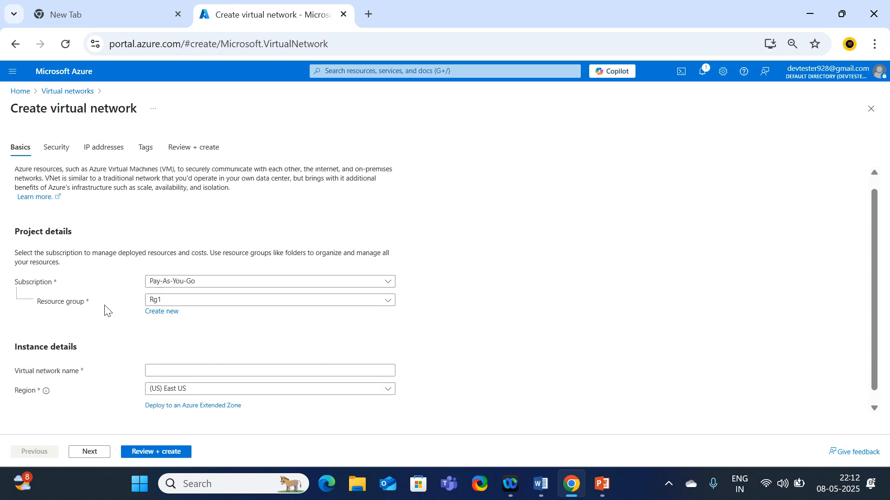
{"action": "left_click", "coordinate": [163, 357]}
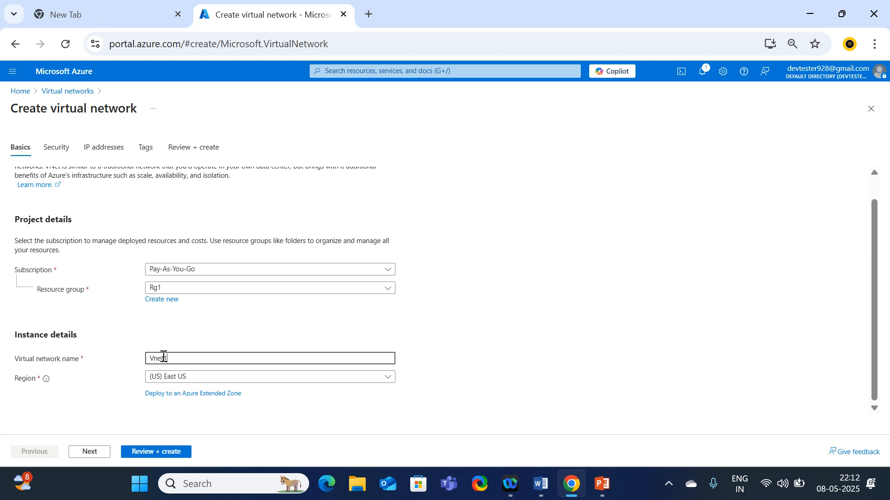
{"action": "left_click", "coordinate": [90, 452]}
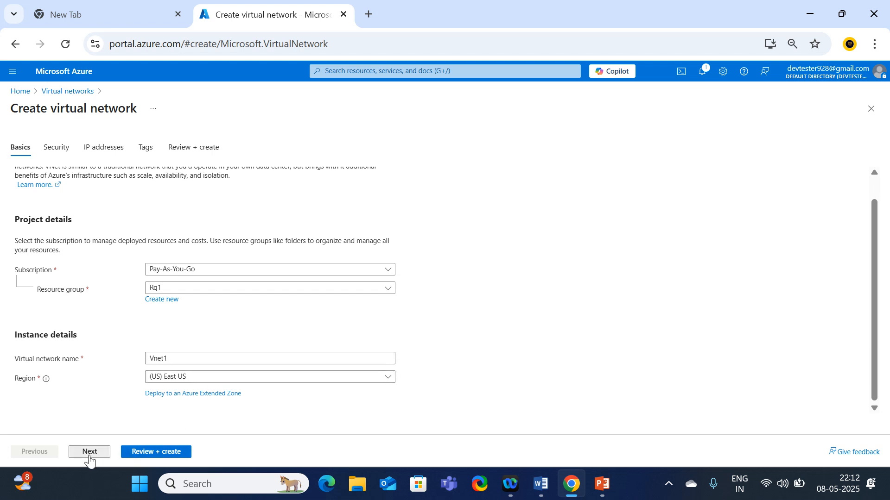
{"action": "left_click", "coordinate": [89, 453]}
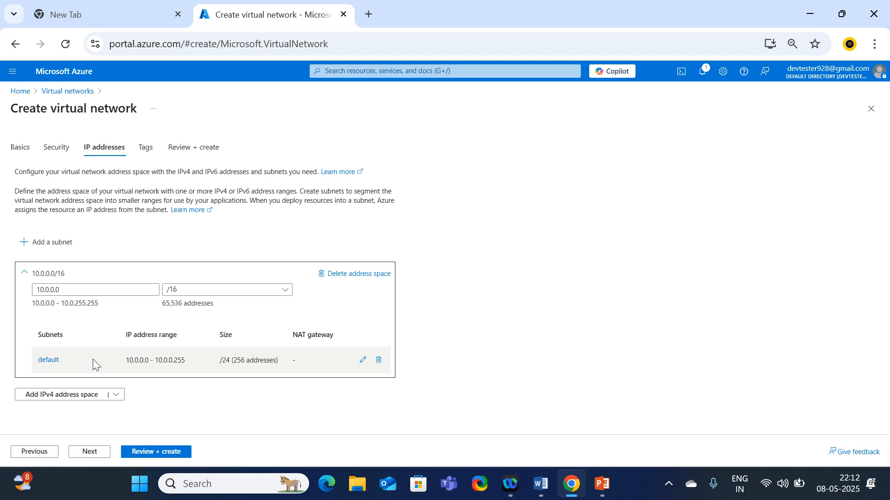
Rename the default subnet to subnet1 with starting address 10.0.1.0, size /24, and save
{"action": "left_click", "coordinate": [49, 361]}
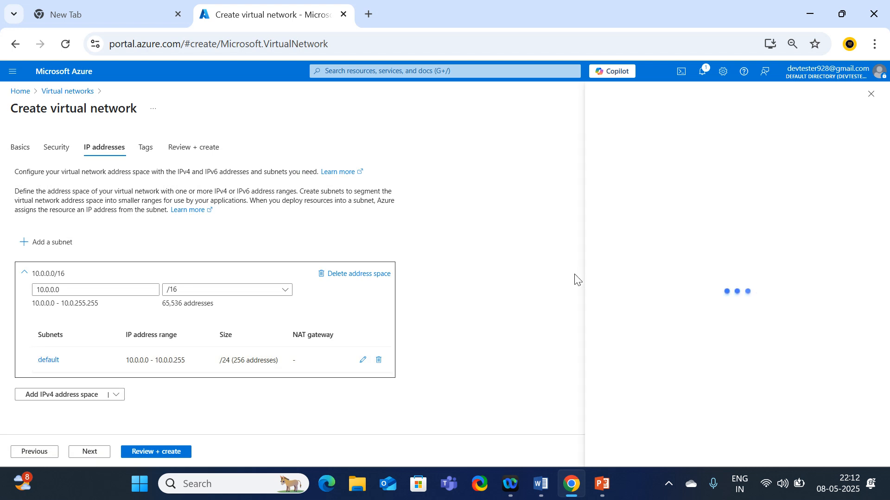
{"action": "double_click", "coordinate": [608, 176]}
{"action": "type", "text": "sub"}
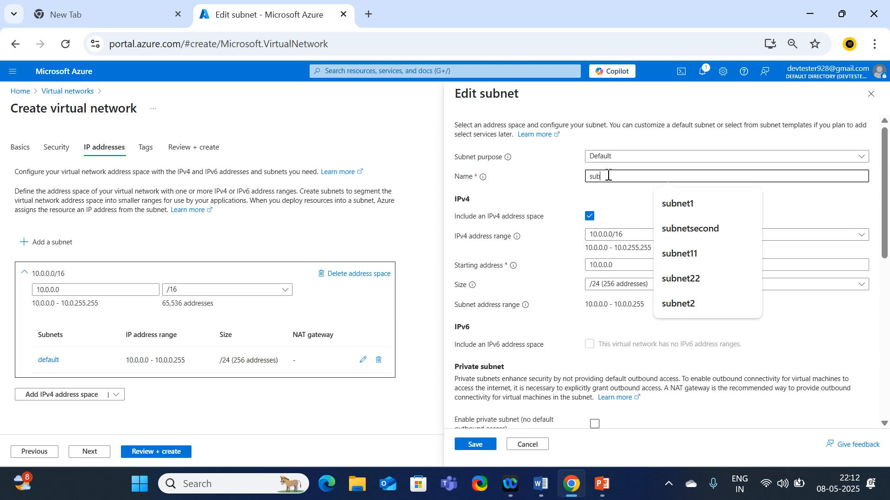
{"action": "type", "text": "net1"}
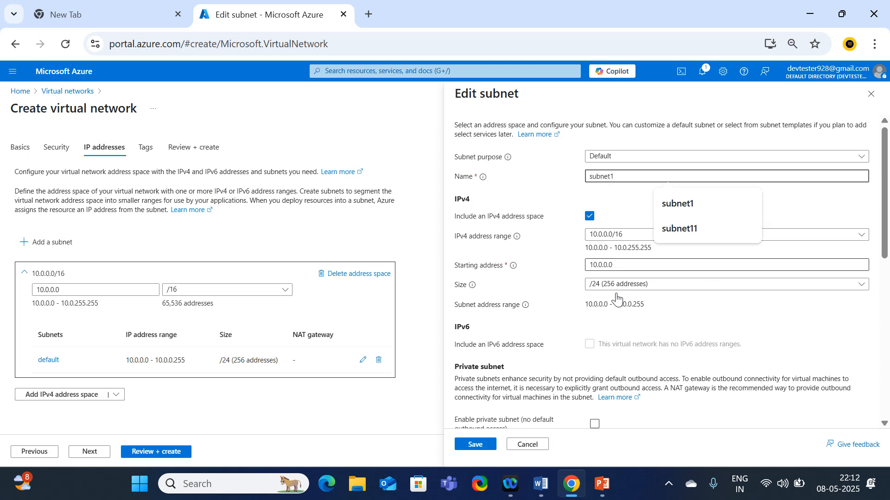
{"action": "left_click", "coordinate": [616, 266]}
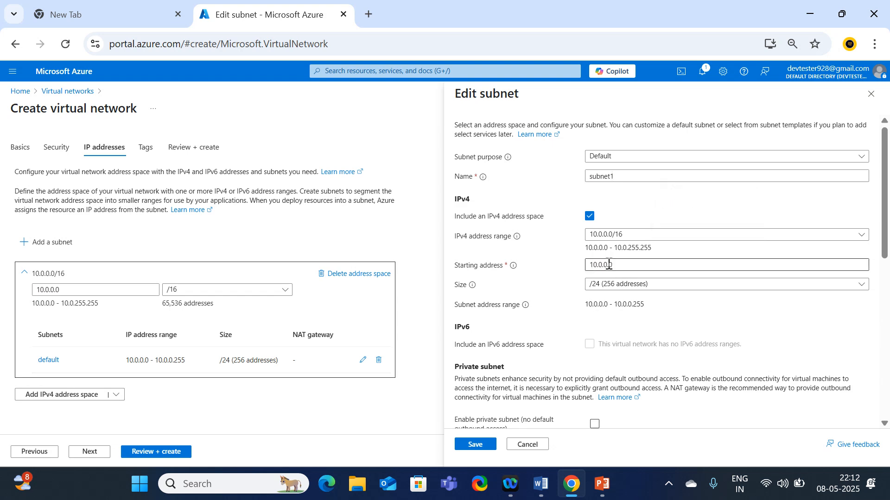
{"action": "key", "text": "BackSpace"}
{"action": "type", "text": "1"}
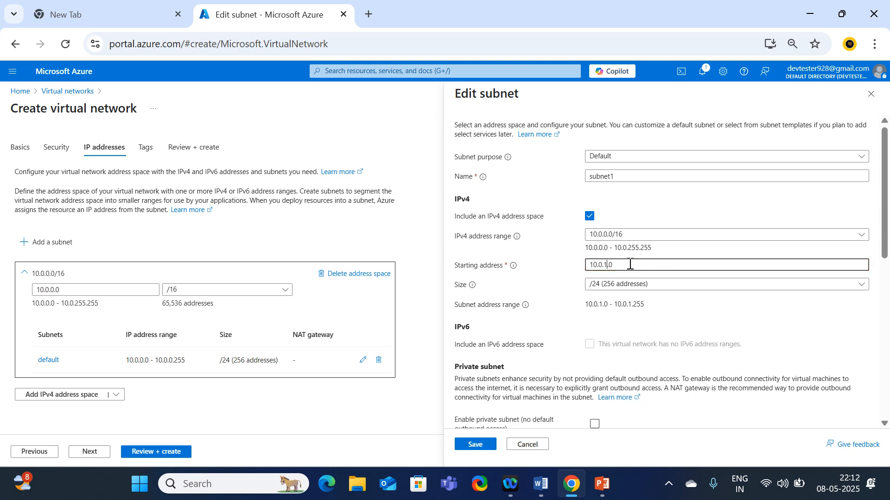
{"action": "left_click", "coordinate": [612, 318]}
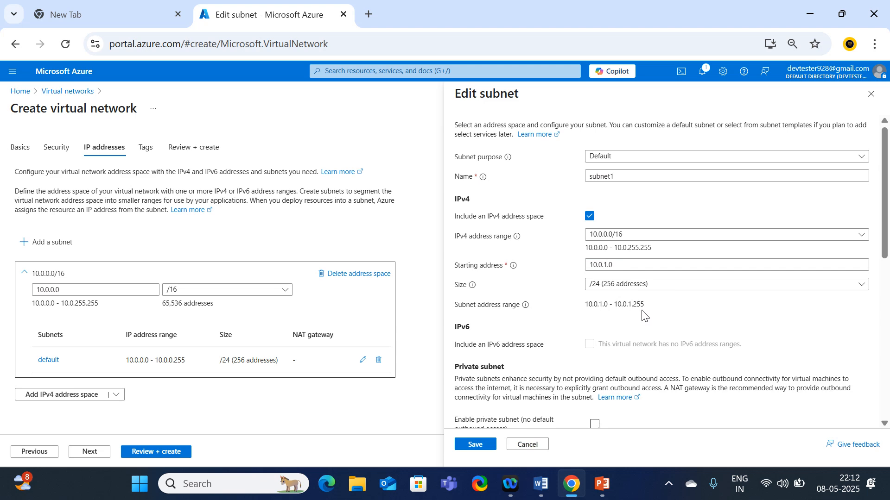
{"action": "scroll", "coordinate": [602, 343], "scroll_direction": "down", "scroll_amount": 5}
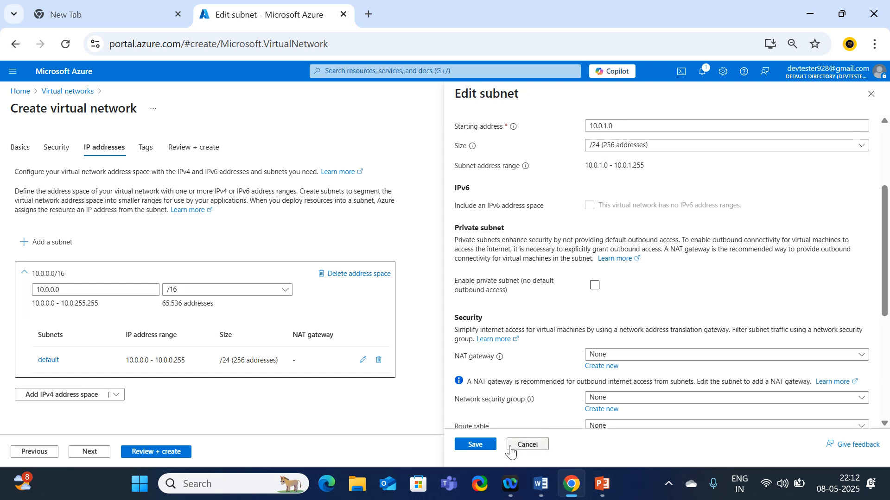
{"action": "left_click", "coordinate": [478, 445]}
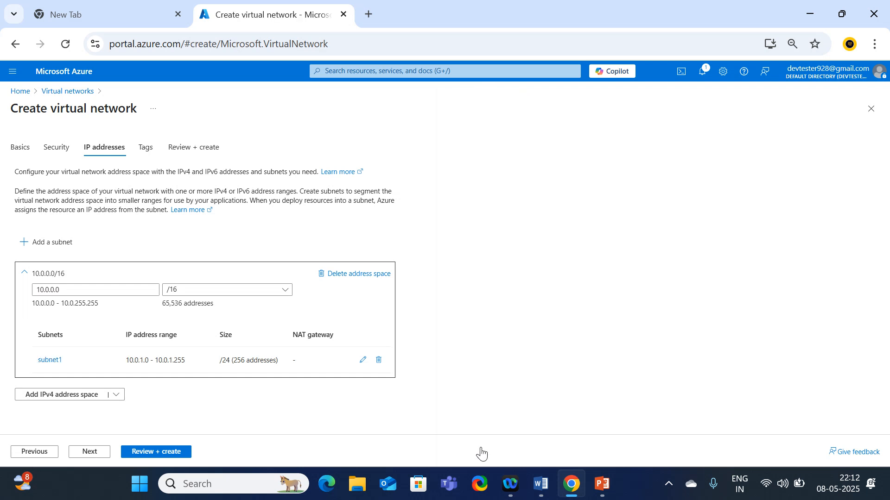
Review and create Vnet1, open the deployed network, then return to the portal Home page
{"action": "left_click", "coordinate": [173, 453]}
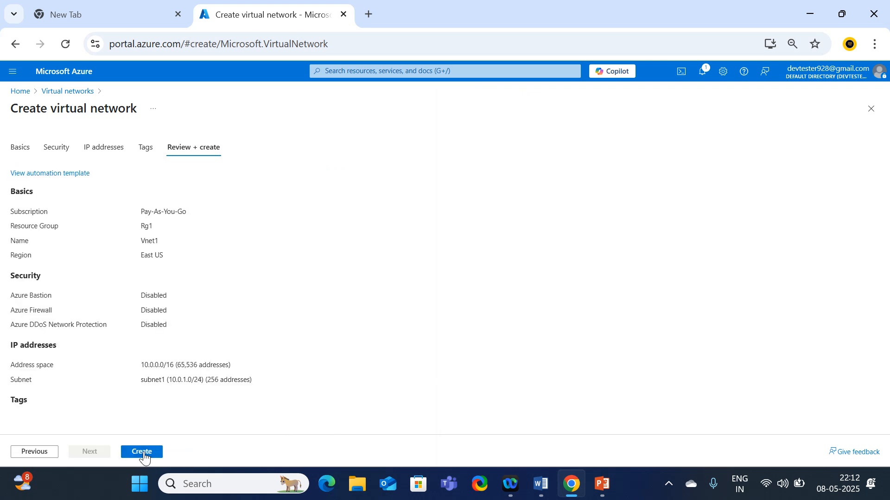
{"action": "left_click", "coordinate": [144, 456]}
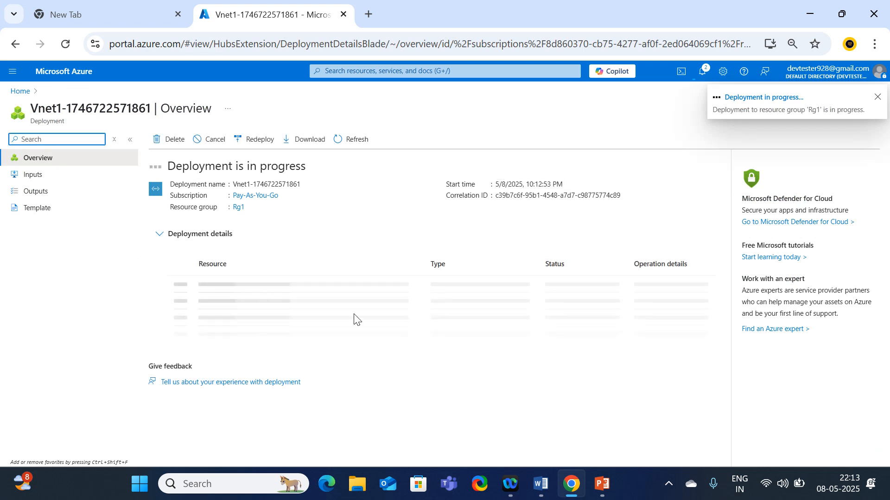
{"action": "right_click", "coordinate": [265, 15]}
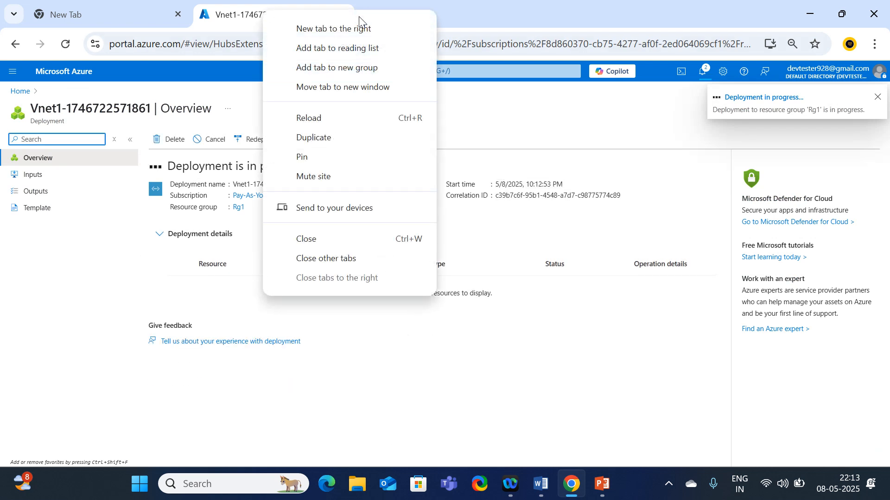
{"action": "left_click", "coordinate": [314, 138]}
{"action": "left_click", "coordinate": [276, 13]}
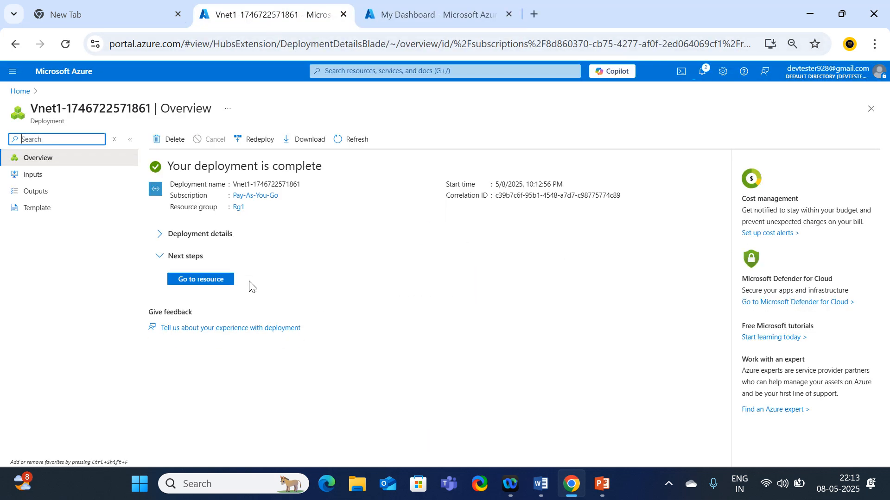
{"action": "left_click", "coordinate": [217, 281]}
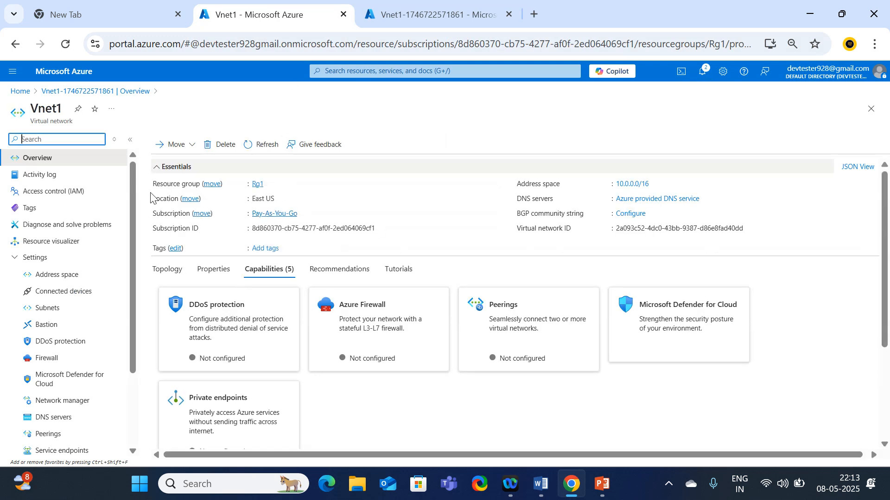
{"action": "left_click", "coordinate": [23, 94]}
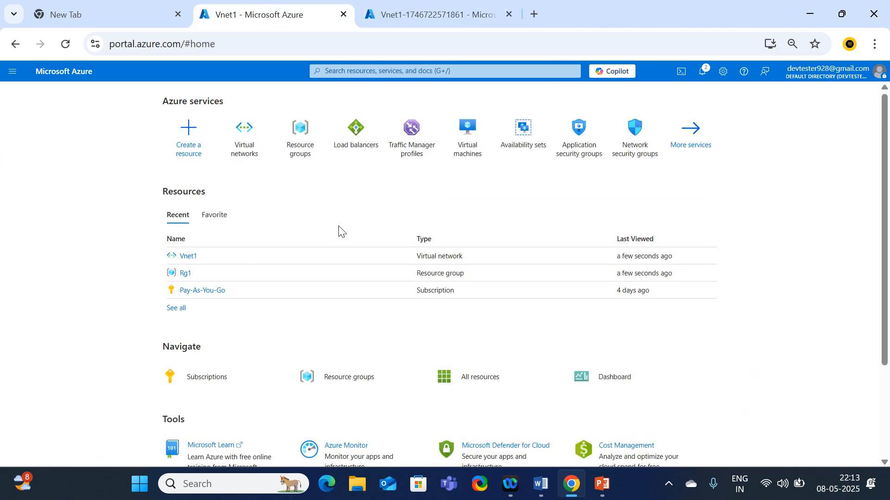
Start a new Azure virtual machine named webserver1 in resource group Rg1
{"action": "left_click", "coordinate": [472, 149]}
{"action": "left_click", "coordinate": [179, 160]}
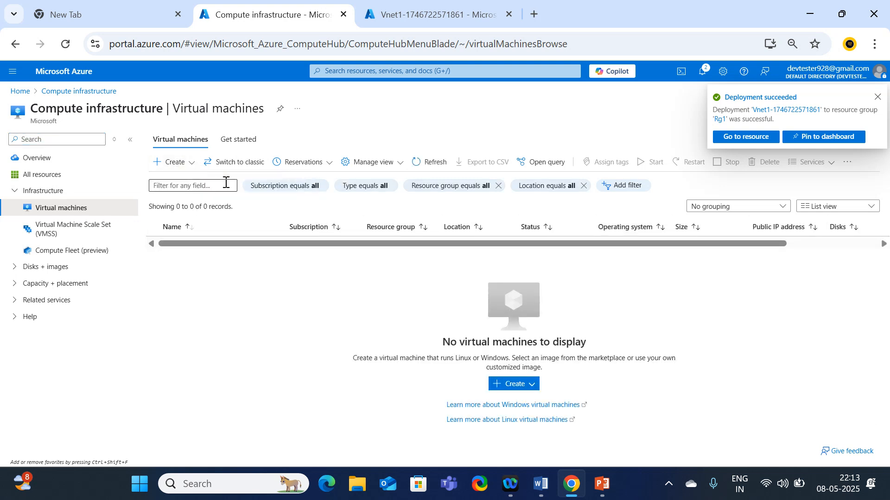
{"action": "left_click", "coordinate": [877, 97]}
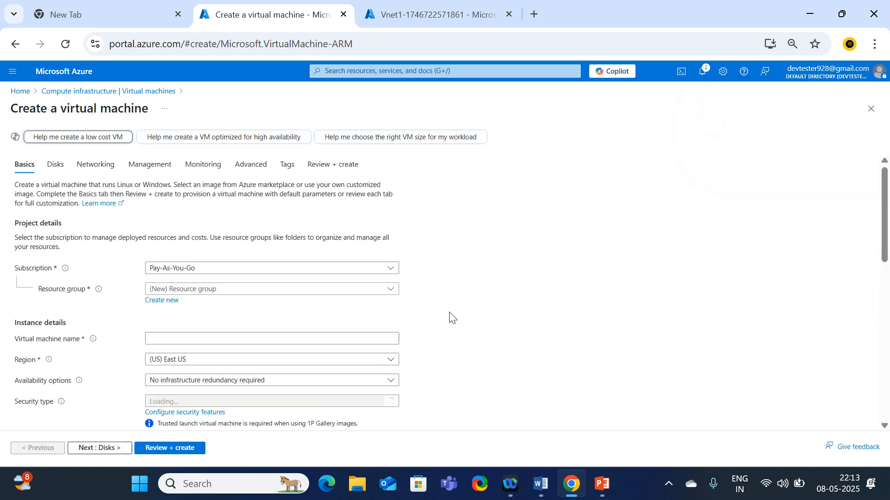
{"action": "left_click", "coordinate": [204, 289]}
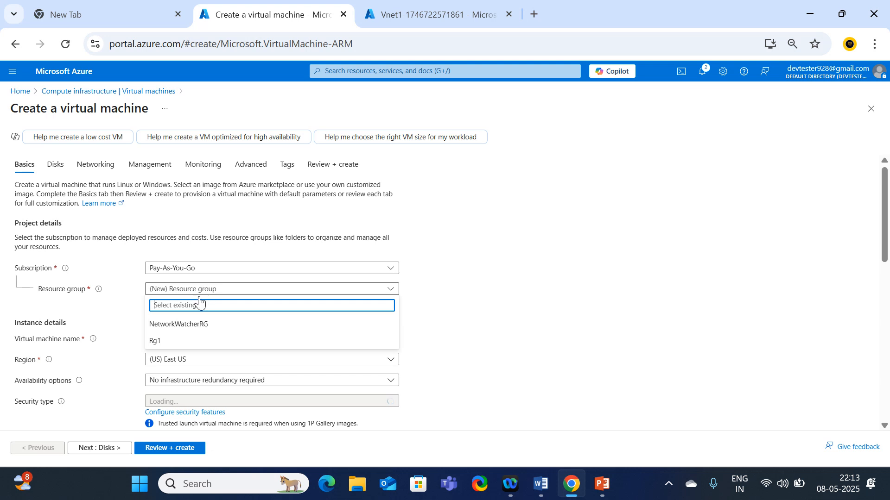
{"action": "left_click", "coordinate": [155, 343]}
{"action": "left_click", "coordinate": [178, 342]}
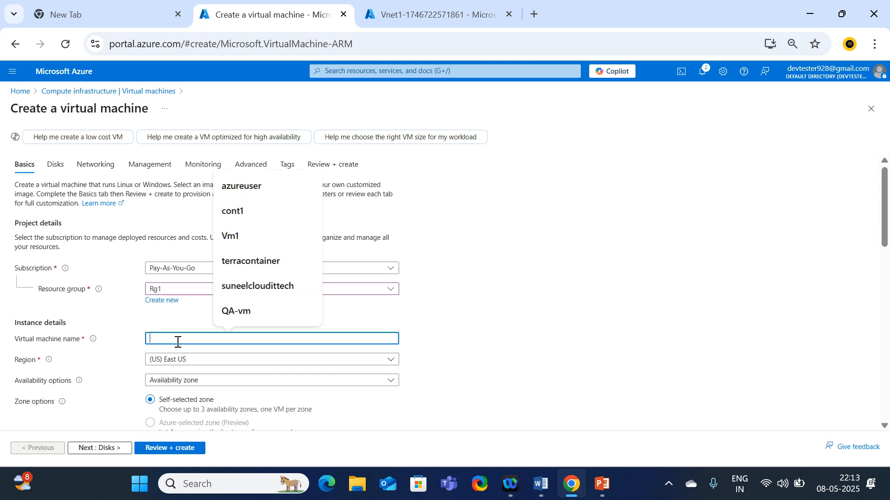
{"action": "type", "text": "webs"}
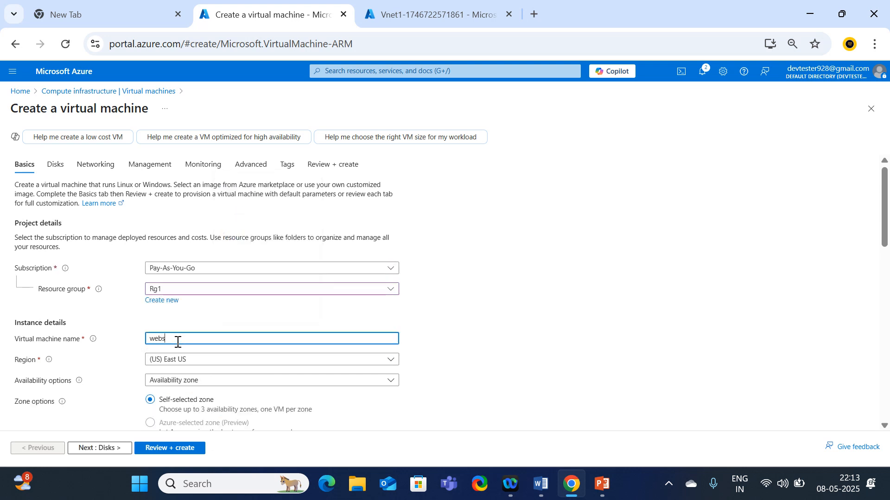
{"action": "type", "text": "erver1"}
Set the VM's availability options to Availability set
{"action": "scroll", "coordinate": [236, 350], "scroll_direction": "down", "scroll_amount": 2}
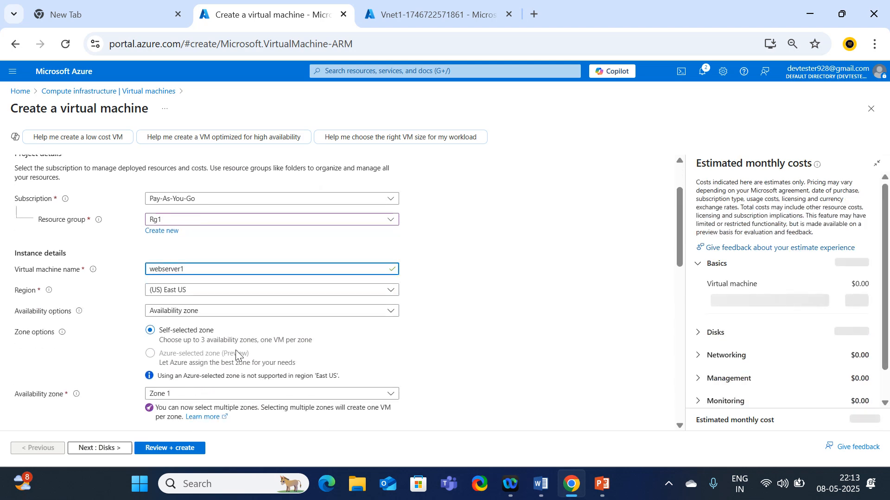
{"action": "left_click", "coordinate": [219, 311]}
{"action": "left_click", "coordinate": [219, 311]}
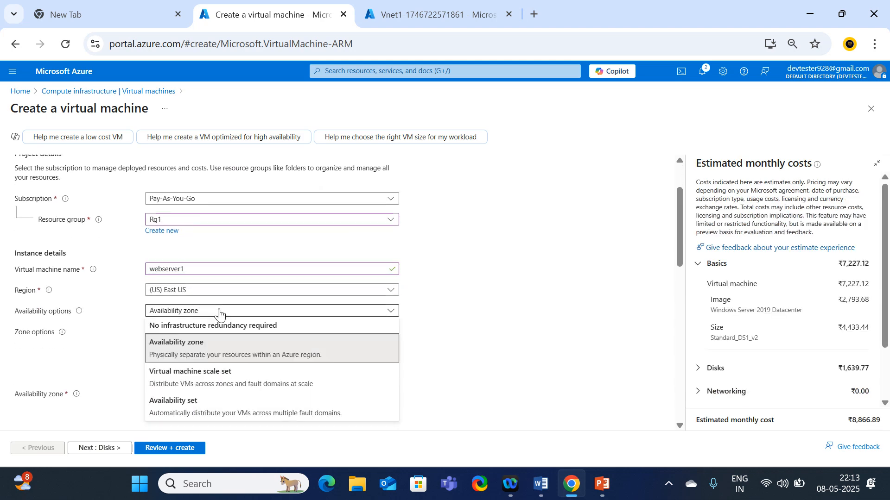
{"action": "left_click", "coordinate": [178, 413]}
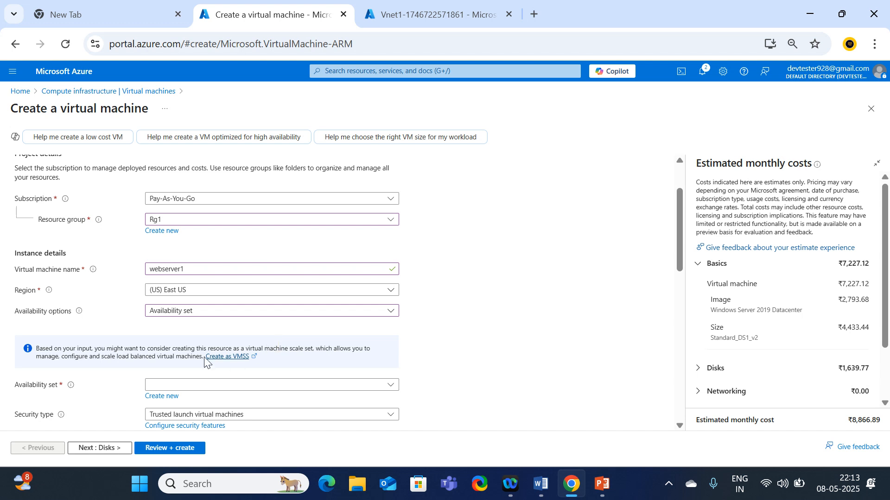
{"action": "scroll", "coordinate": [208, 362], "scroll_direction": "down", "scroll_amount": 5}
{"action": "scroll", "coordinate": [204, 334], "scroll_direction": "up", "scroll_amount": 3}
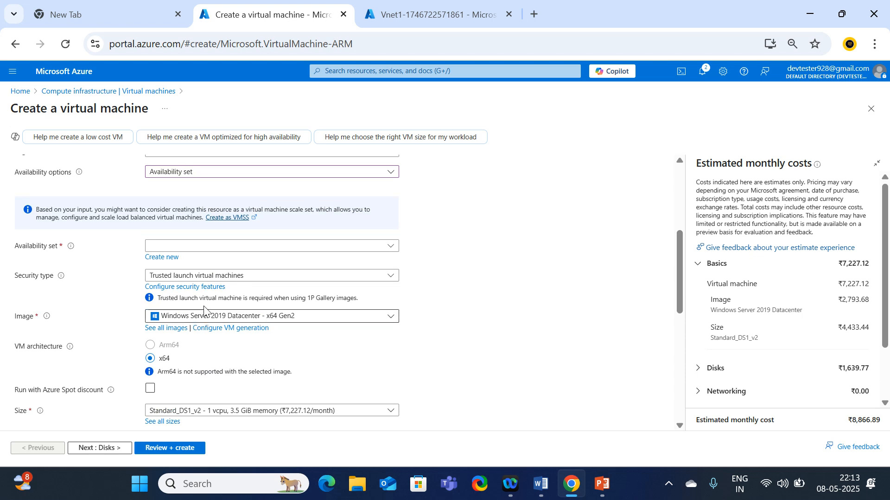
{"action": "scroll", "coordinate": [218, 296], "scroll_direction": "up", "scroll_amount": 1}
{"action": "scroll", "coordinate": [223, 286], "scroll_direction": "up", "scroll_amount": 2}
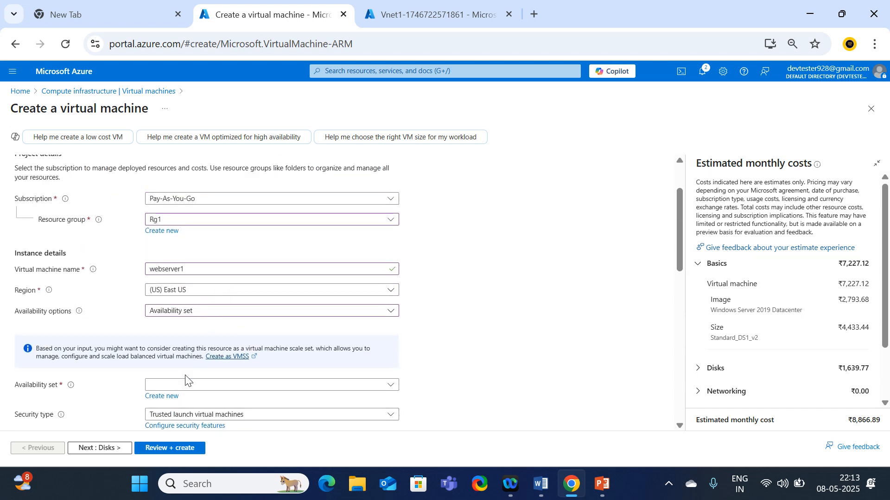
Create a new availability set named AVS1 for webserver1
{"action": "left_click", "coordinate": [160, 398]}
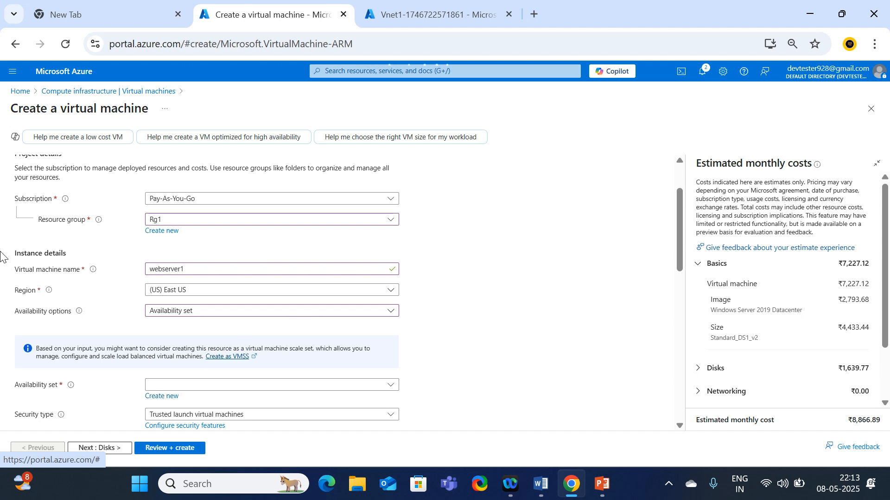
{"action": "left_click", "coordinate": [621, 161]}
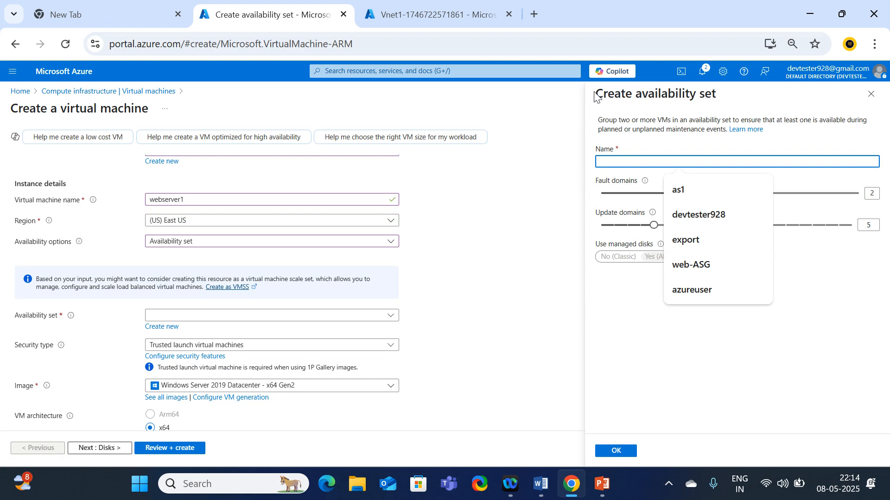
{"action": "left_click_drag", "start_coordinate": [595, 96], "coordinate": [716, 90]}
{"action": "left_click", "coordinate": [618, 162]}
{"action": "type", "text": "AVS1"}
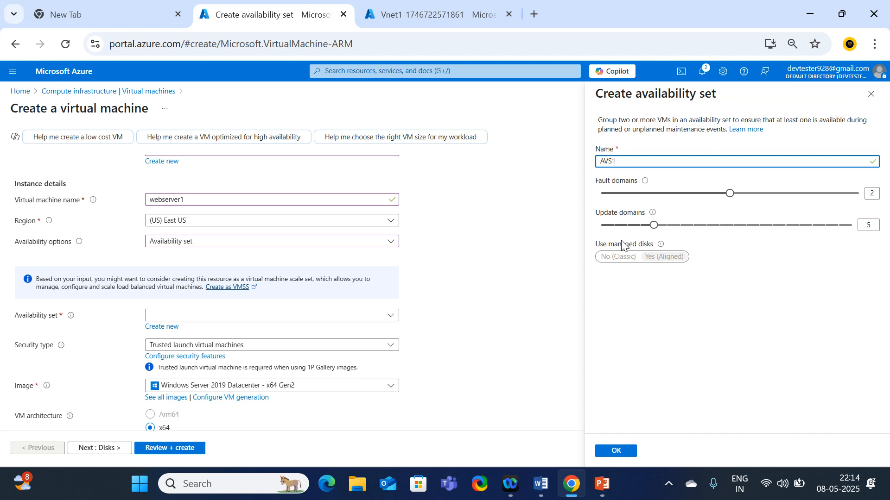
{"action": "left_click", "coordinate": [620, 451]}
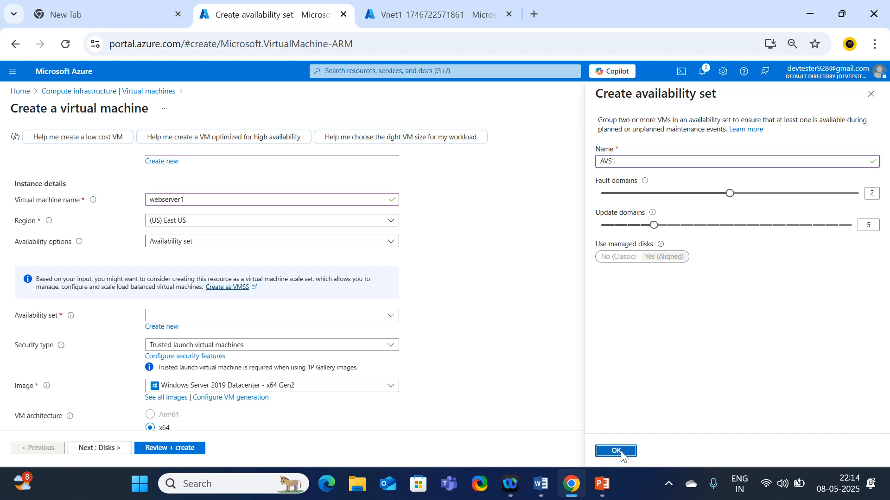
{"action": "scroll", "coordinate": [382, 270], "scroll_direction": "down", "scroll_amount": 3}
{"action": "scroll", "coordinate": [381, 273], "scroll_direction": "up", "scroll_amount": 1}
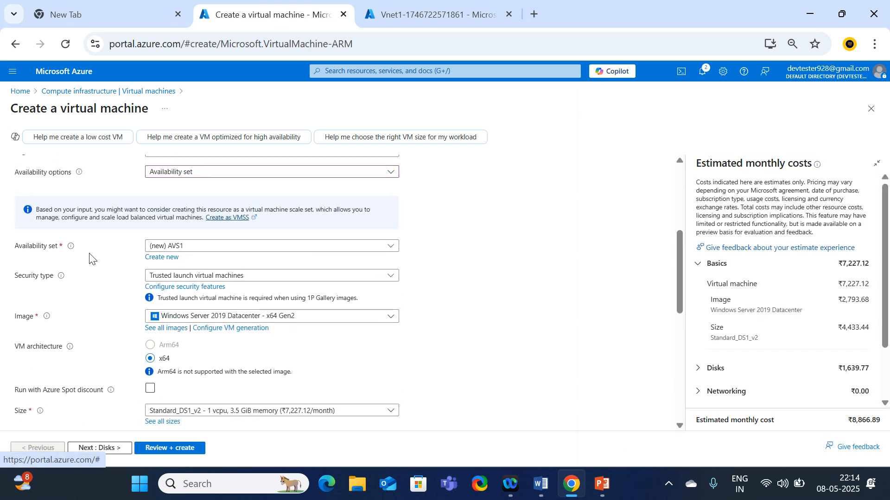
Keep (new) AVS1 as the availability set and change the security type to Standard
{"action": "left_click", "coordinate": [295, 251]}
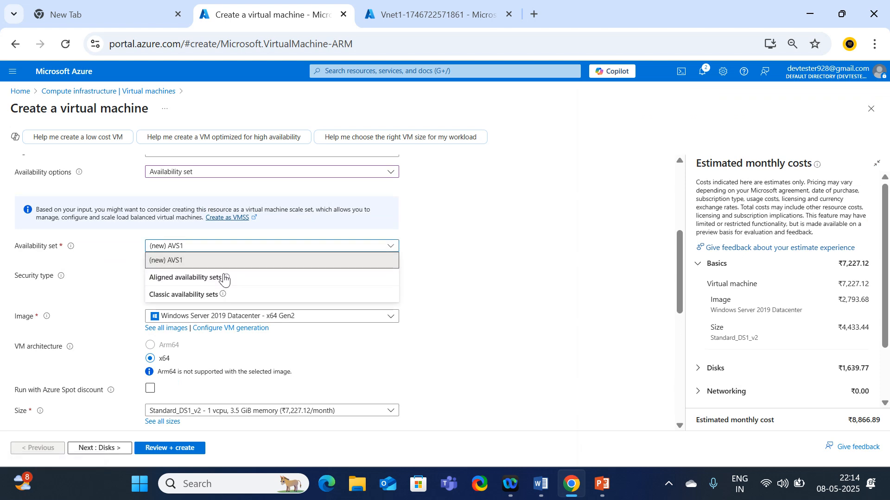
{"action": "left_click", "coordinate": [215, 260]}
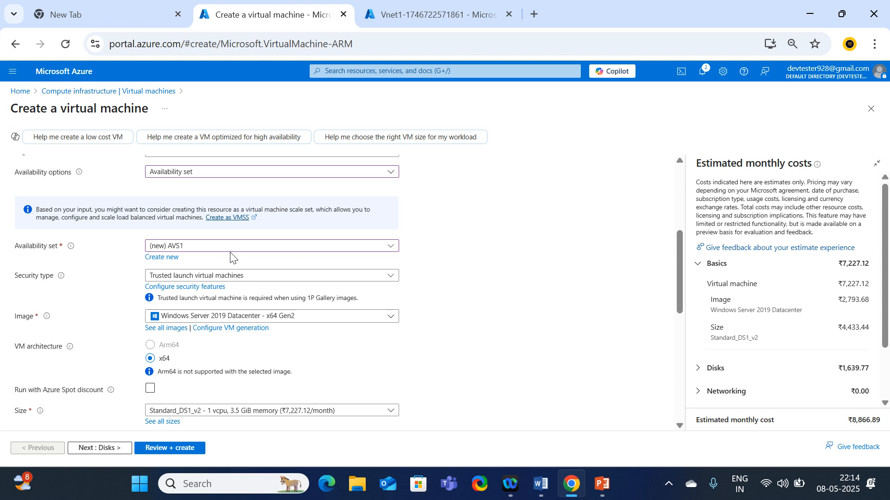
{"action": "scroll", "coordinate": [218, 257], "scroll_direction": "down", "scroll_amount": 1}
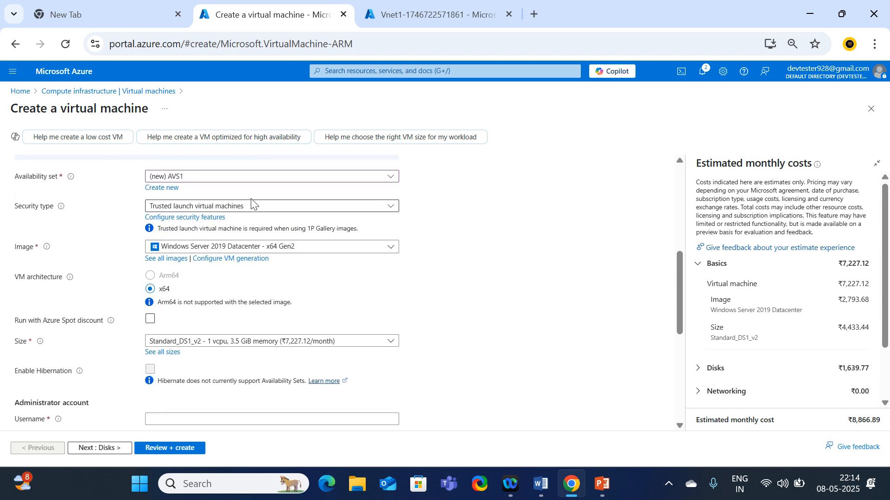
{"action": "left_click", "coordinate": [241, 205]}
{"action": "left_click", "coordinate": [178, 226]}
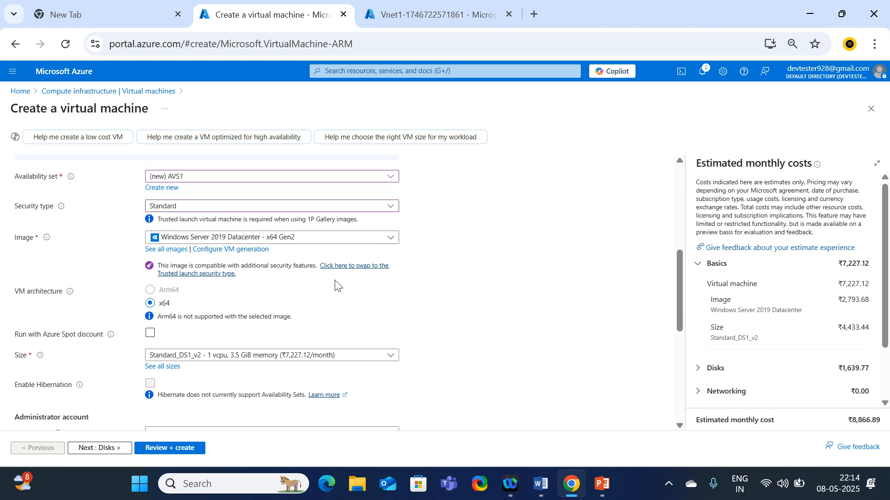
{"action": "scroll", "coordinate": [327, 298], "scroll_direction": "down", "scroll_amount": 2}
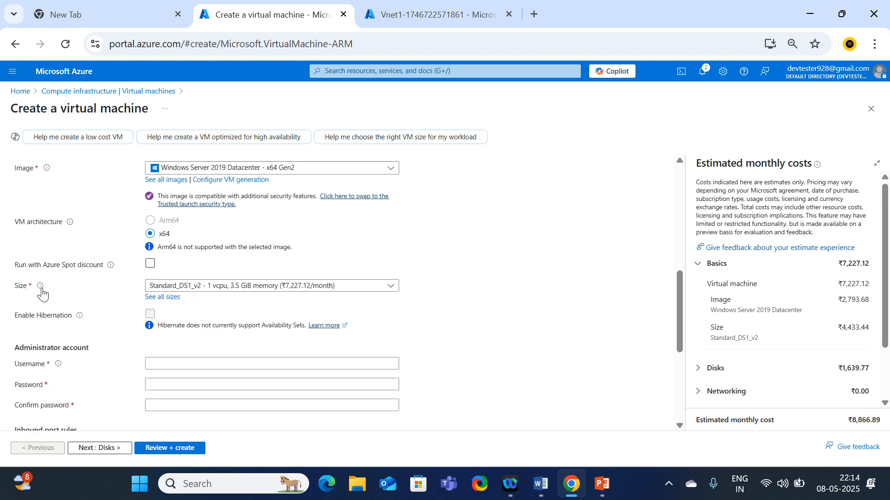
Enter the administrator username, password and password confirmation for webserver1
{"action": "left_click", "coordinate": [177, 364]}
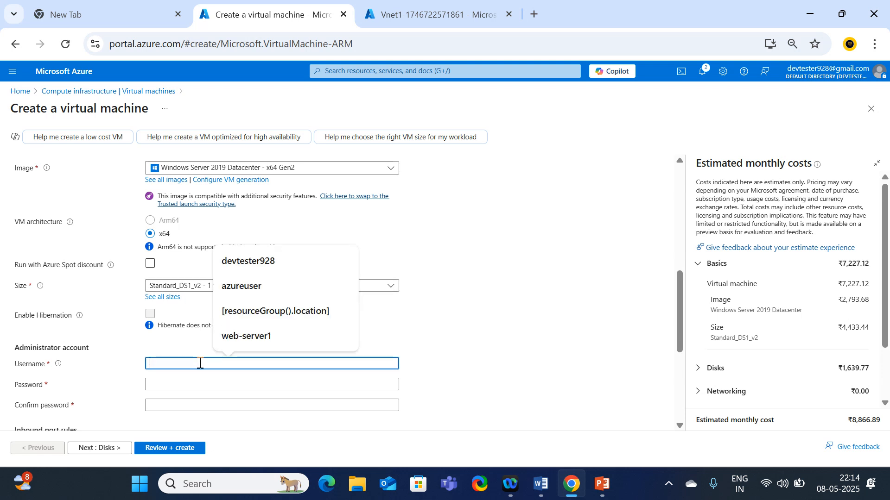
{"action": "type", "text": "devtester"}
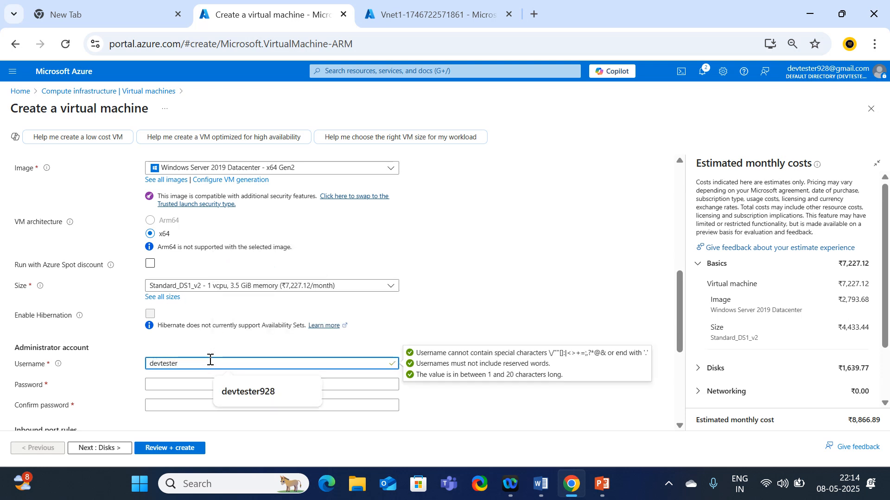
{"action": "key", "text": "Down"}
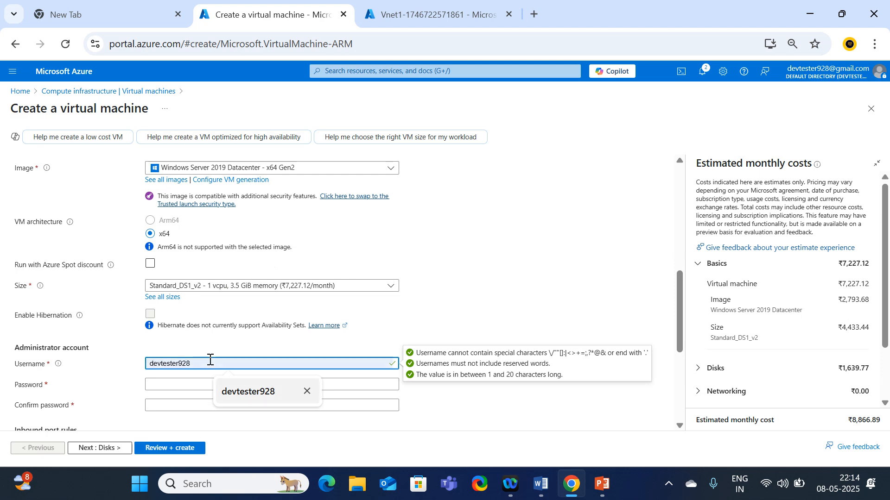
{"action": "left_click", "coordinate": [164, 385]}
{"action": "type", "text": "••"}
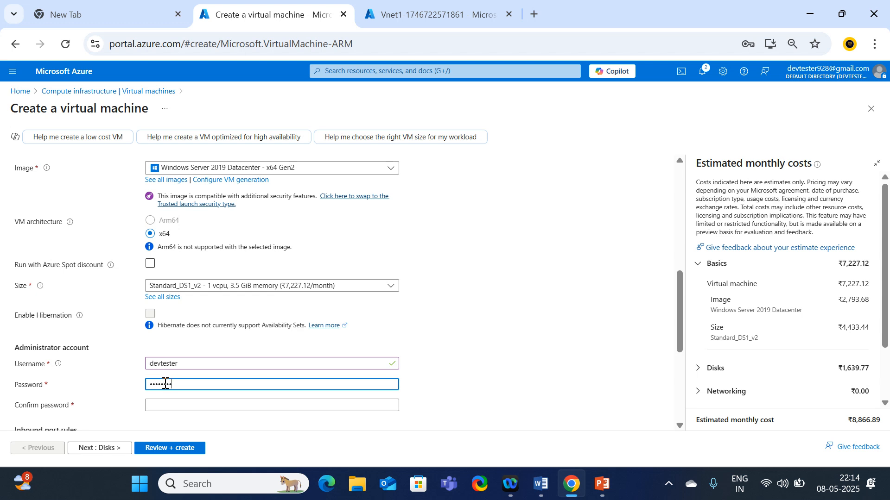
{"action": "left_click", "coordinate": [162, 406]}
{"action": "type", "text": "••••"}
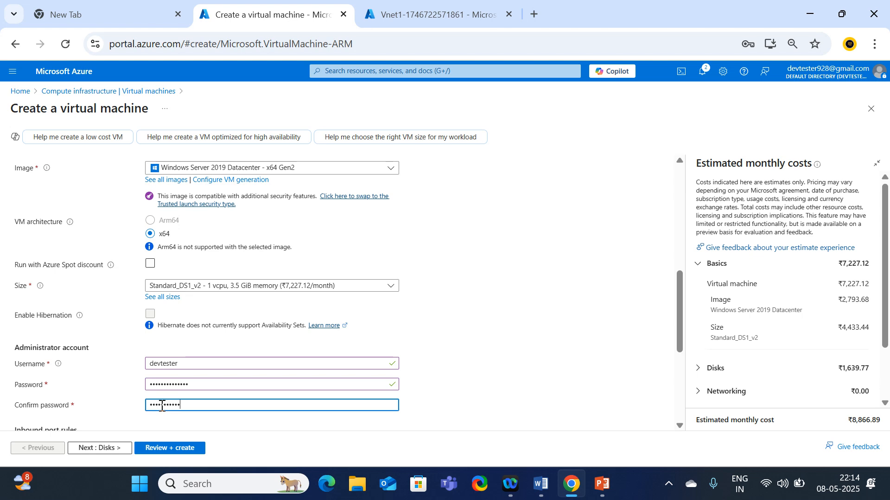
{"action": "type", "text": "•"}
Allow inbound HTTP (80) and HTTPS (443) ports and continue to Disks
{"action": "scroll", "coordinate": [487, 402], "scroll_direction": "down", "scroll_amount": 2}
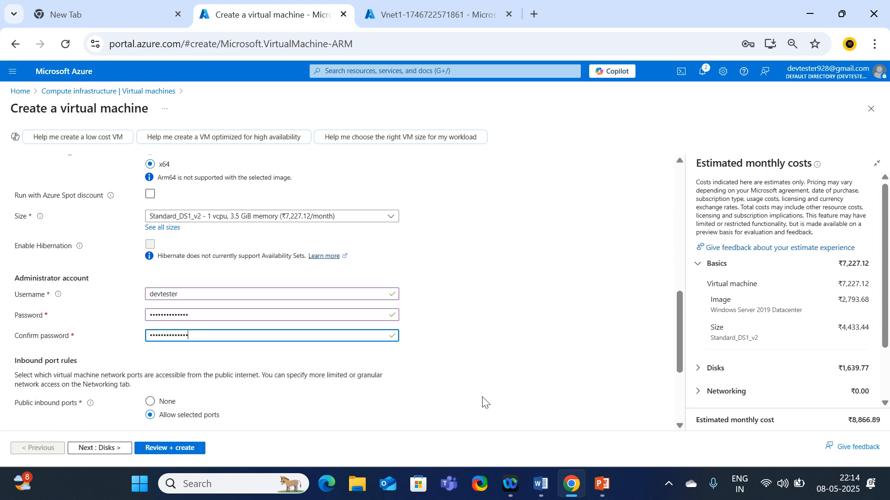
{"action": "scroll", "coordinate": [445, 330], "scroll_direction": "up", "scroll_amount": 2}
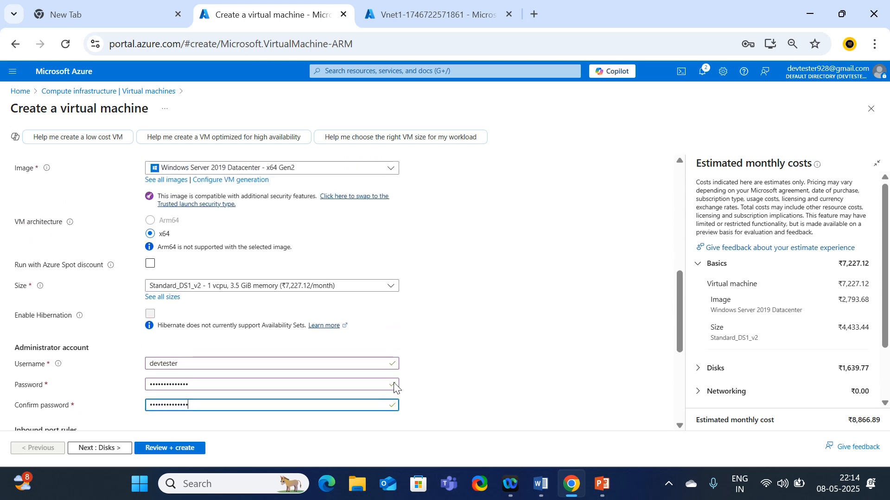
{"action": "scroll", "coordinate": [345, 408], "scroll_direction": "down", "scroll_amount": 4}
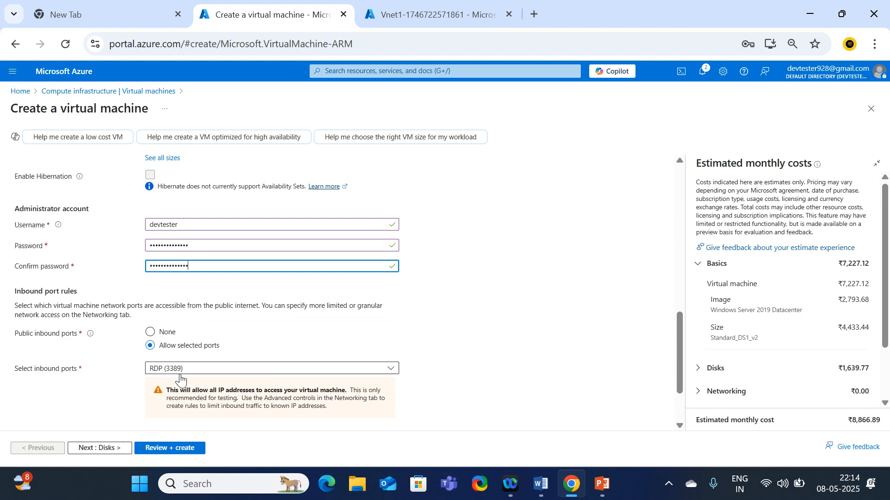
{"action": "left_click", "coordinate": [183, 370]}
{"action": "left_click", "coordinate": [159, 383]}
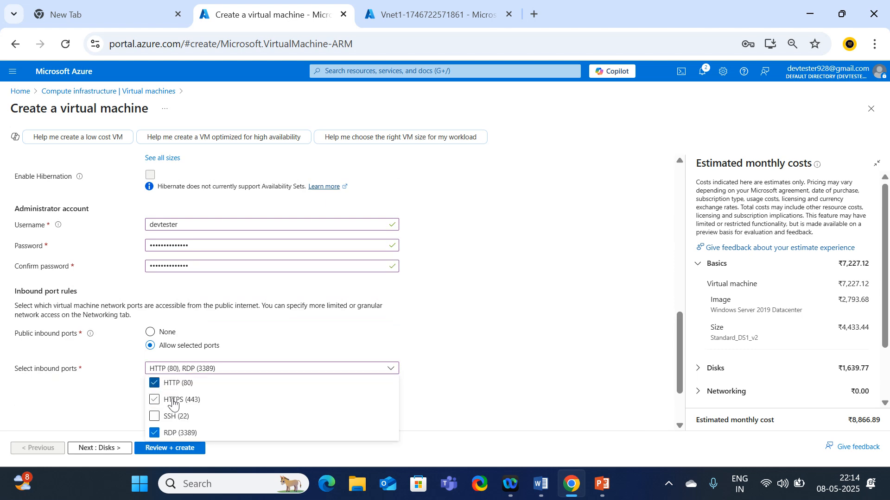
{"action": "left_click", "coordinate": [159, 400]}
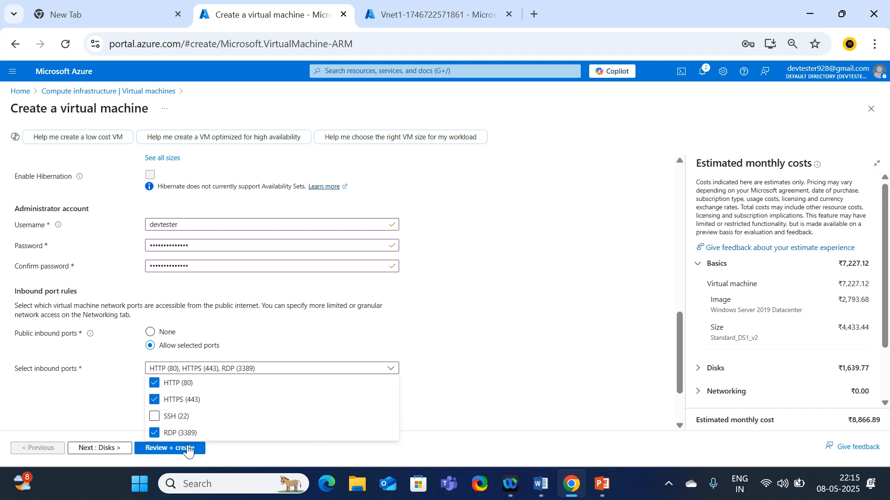
{"action": "left_click", "coordinate": [95, 406]}
{"action": "scroll", "coordinate": [101, 413], "scroll_direction": "down", "scroll_amount": 2}
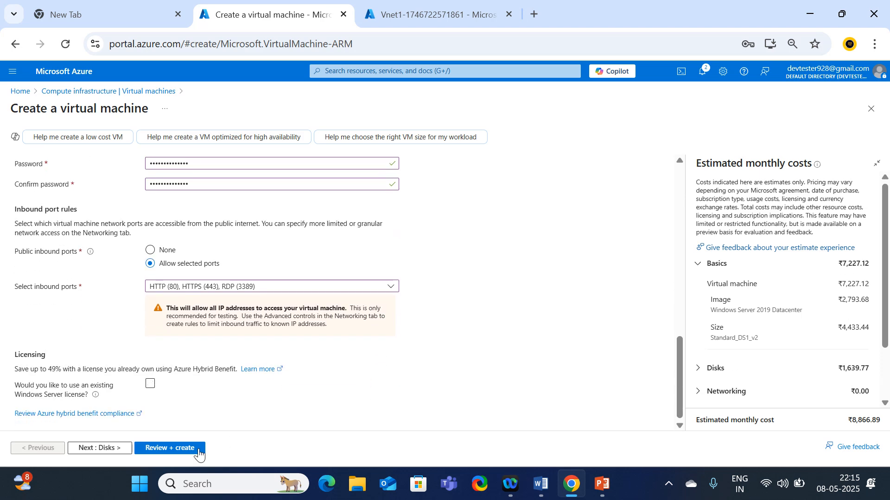
{"action": "left_click", "coordinate": [88, 449]}
Skip through Networking to Review + create and create webserver1 once validation passes
{"action": "left_click", "coordinate": [109, 449]}
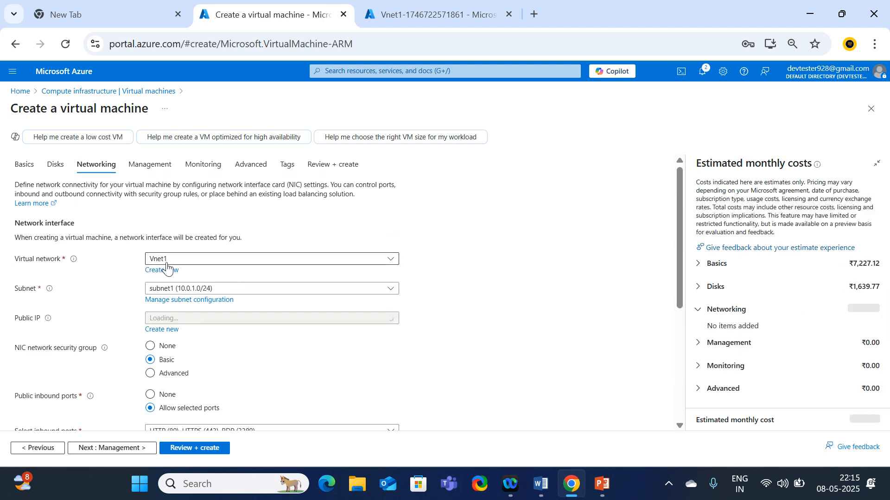
{"action": "scroll", "coordinate": [209, 352], "scroll_direction": "down", "scroll_amount": 3}
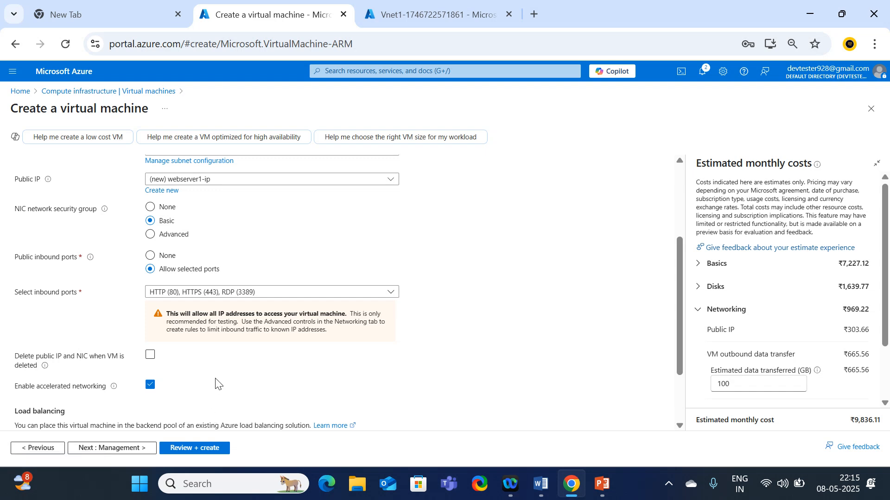
{"action": "left_click", "coordinate": [176, 450]}
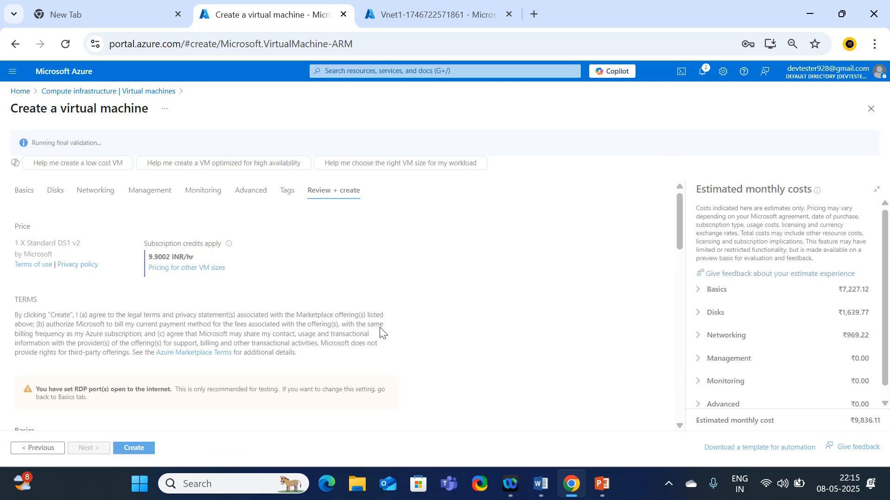
{"action": "left_click", "coordinate": [132, 449]}
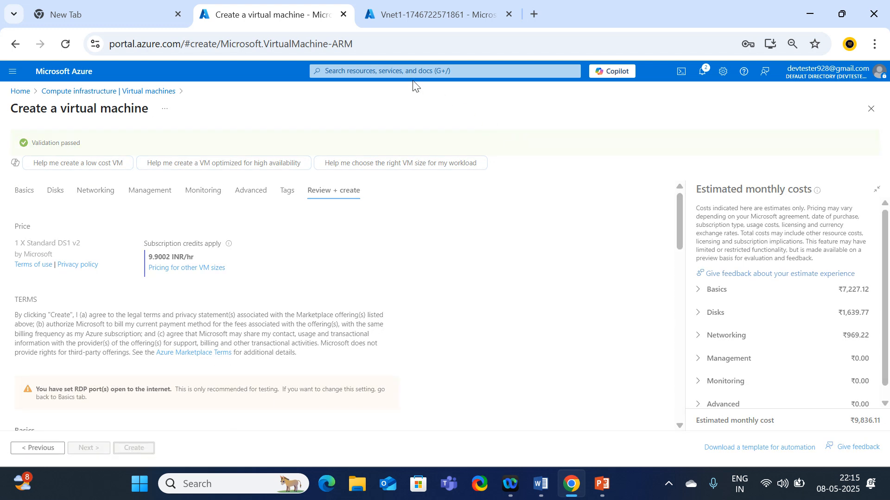
From the Vnet1 page, go Home to Virtual machines and start a new Azure virtual machine
{"action": "left_click", "coordinate": [430, 11]}
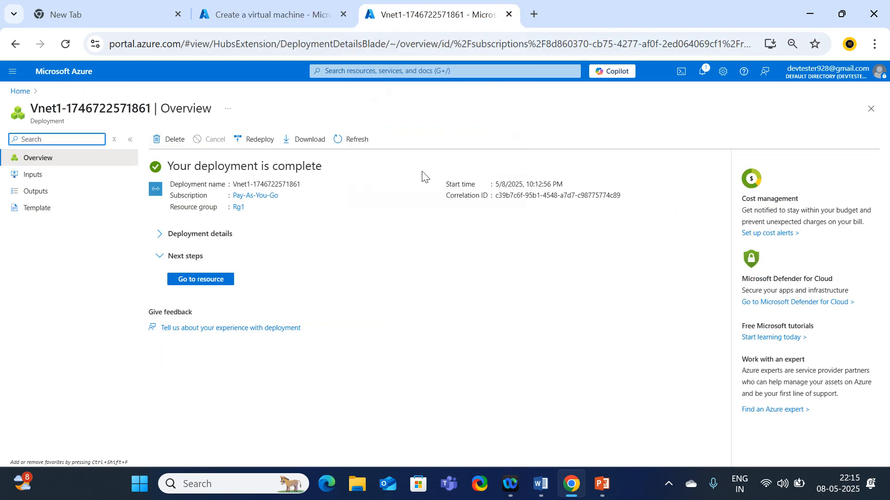
{"action": "left_click", "coordinate": [193, 283]}
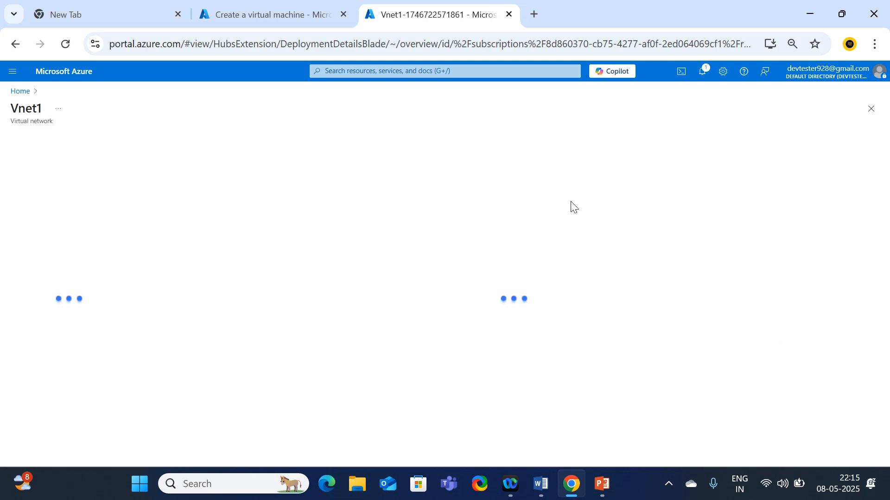
{"action": "left_click", "coordinate": [20, 91]}
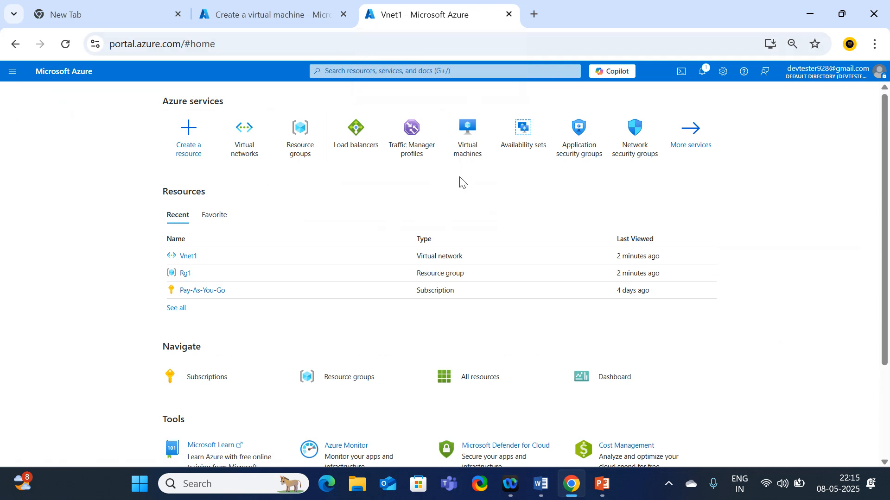
{"action": "left_click", "coordinate": [454, 156]}
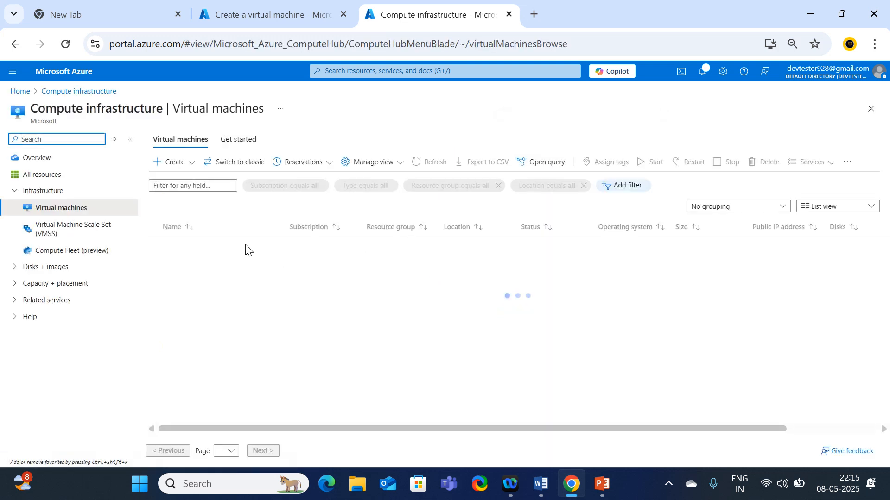
{"action": "left_click", "coordinate": [178, 167]}
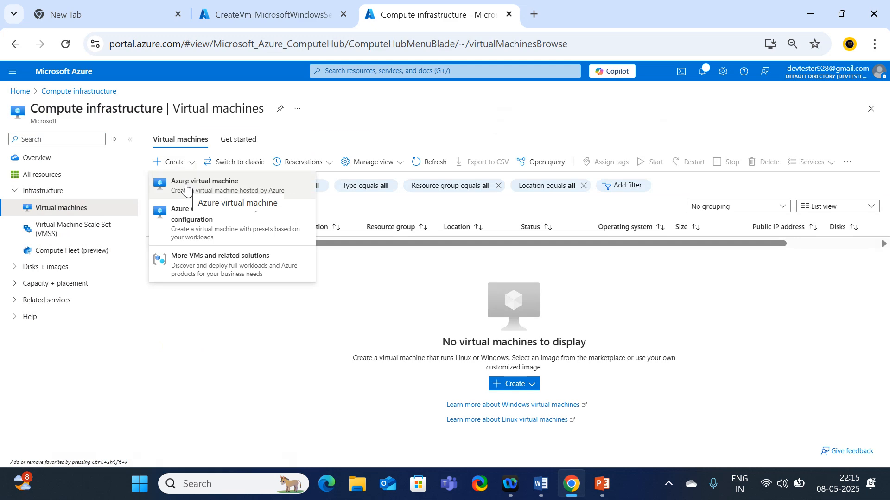
{"action": "left_click", "coordinate": [187, 187]}
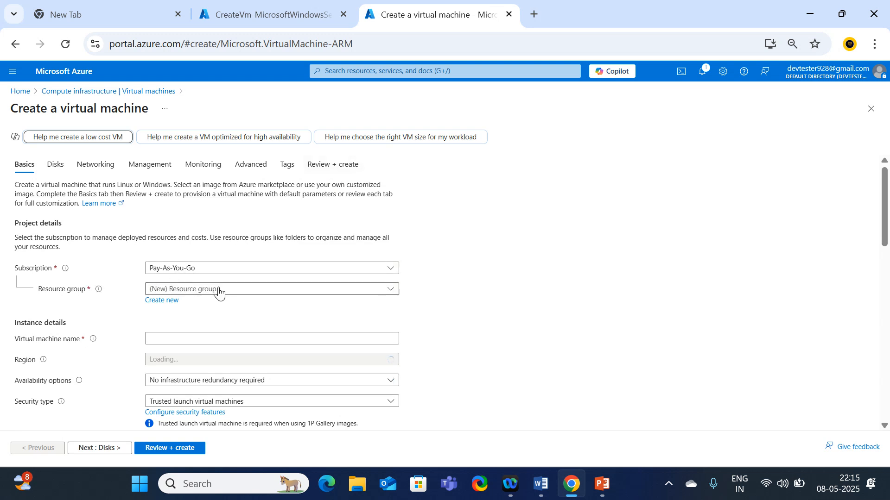
Place the new VM in resource group Rg1 and name it webserver2
{"action": "left_click", "coordinate": [219, 289]}
{"action": "left_click", "coordinate": [162, 342]}
{"action": "scroll", "coordinate": [146, 205], "scroll_direction": "down", "scroll_amount": 3}
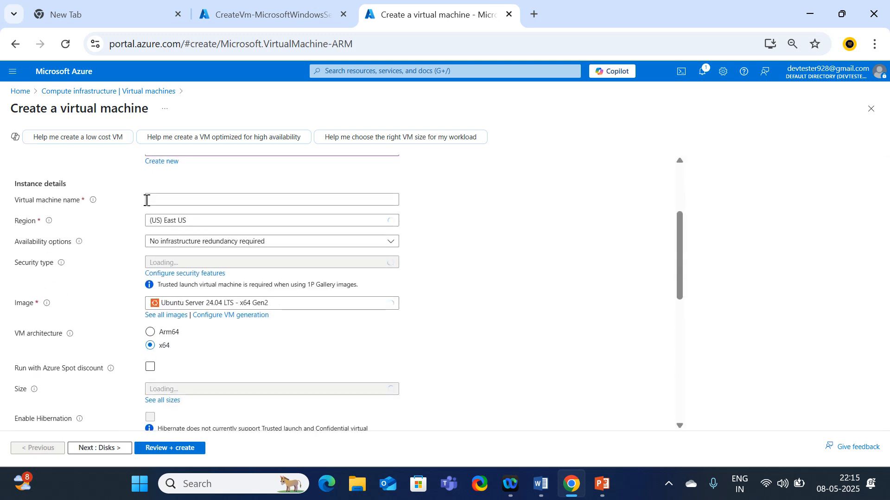
{"action": "left_click", "coordinate": [159, 201]}
{"action": "type", "text": "we"}
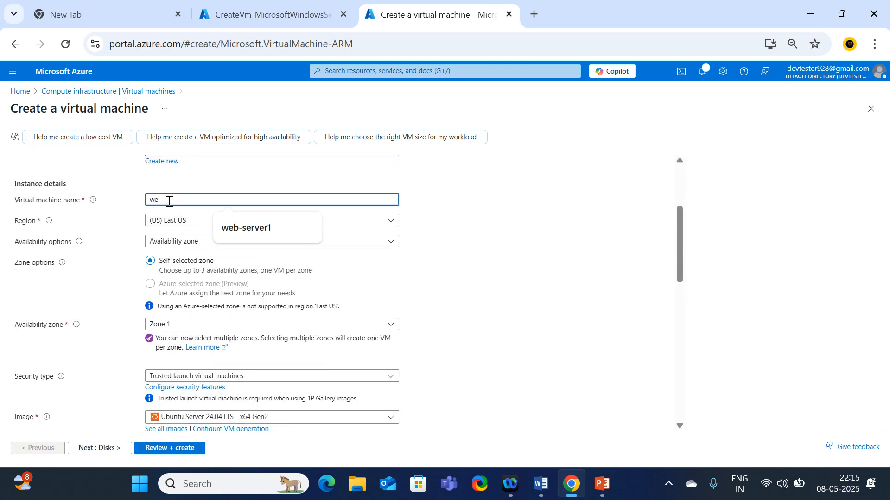
{"action": "type", "text": "bserver2"}
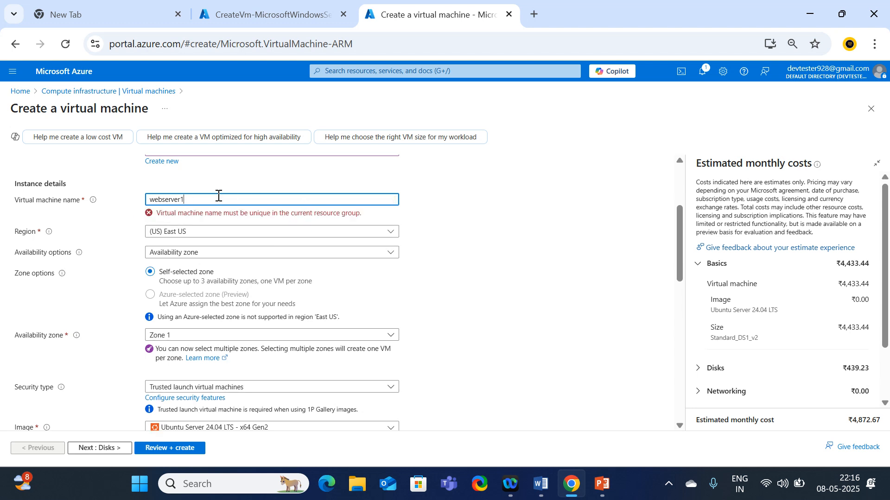
{"action": "key", "text": "BackSpace"}
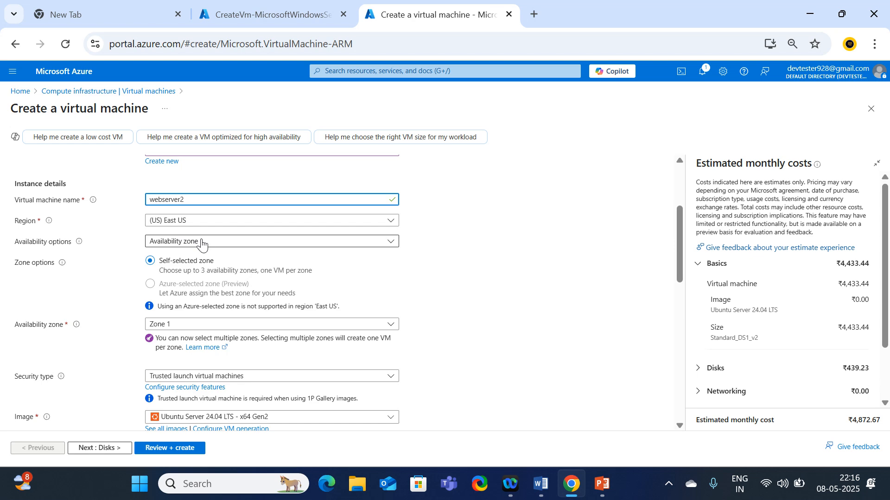
Put the VM in availability set AVS1 with Standard security type
{"action": "left_click", "coordinate": [221, 242]}
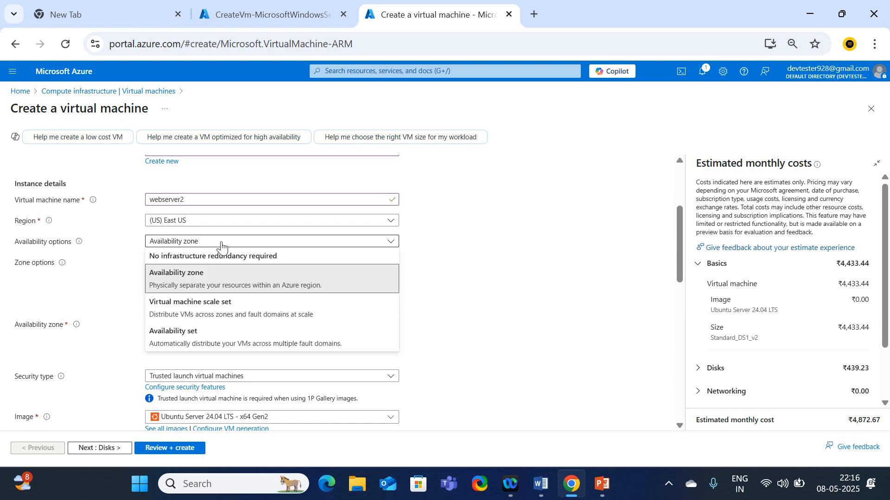
{"action": "left_click", "coordinate": [204, 336]}
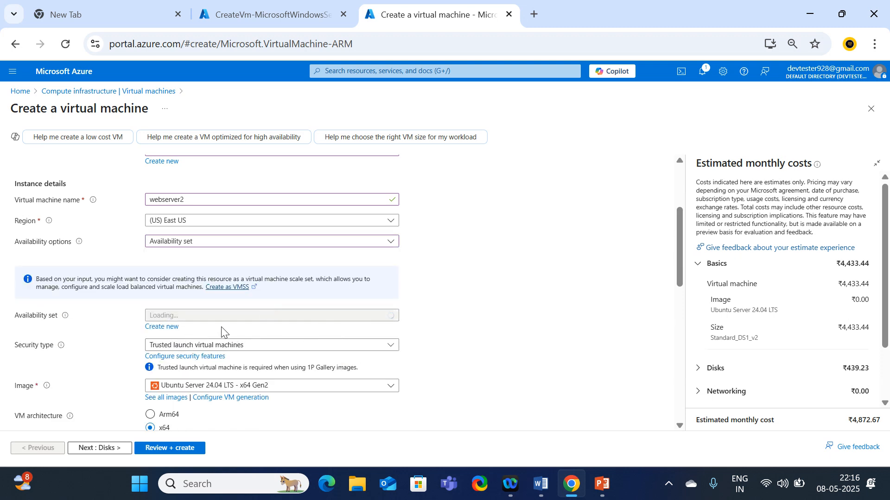
{"action": "left_click", "coordinate": [334, 319]}
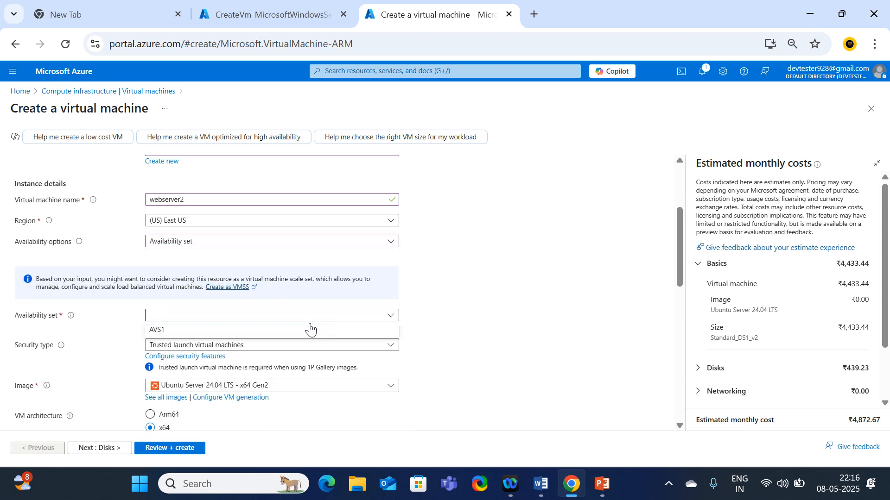
{"action": "left_click", "coordinate": [167, 331]}
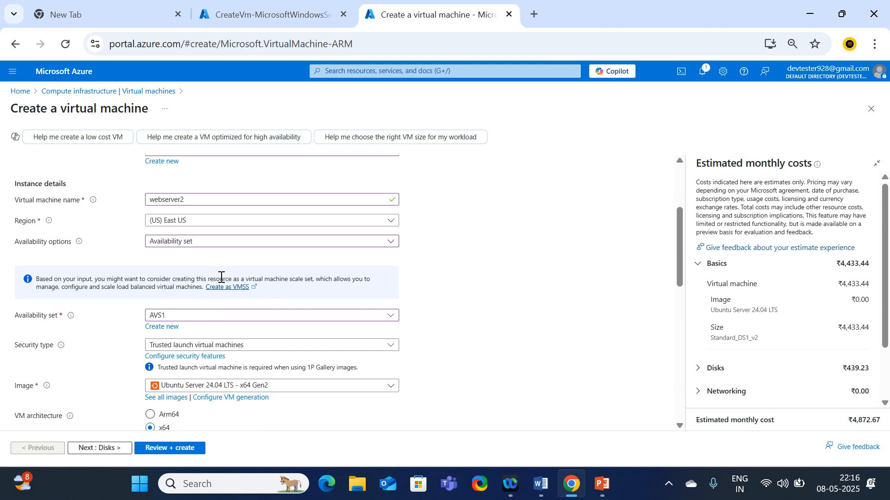
{"action": "scroll", "coordinate": [232, 259], "scroll_direction": "down", "scroll_amount": 3}
{"action": "left_click", "coordinate": [262, 206]}
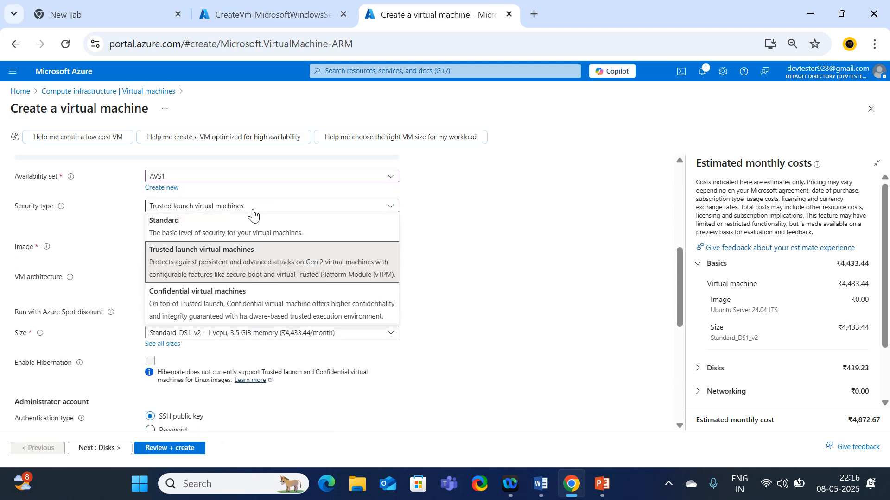
{"action": "left_click", "coordinate": [189, 236]}
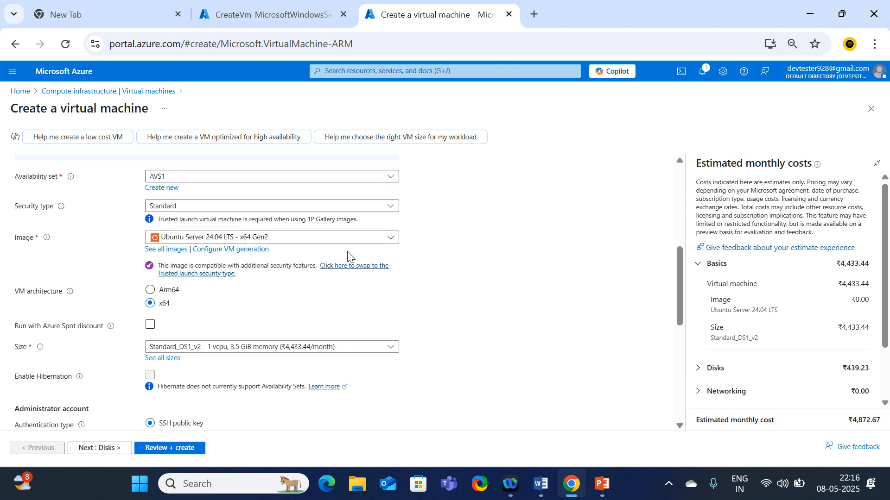
Choose the Windows Server 2019 Datacenter image, keeping the Standard_DS1_v2 size
{"action": "left_click", "coordinate": [324, 237]}
{"action": "left_click", "coordinate": [201, 291]}
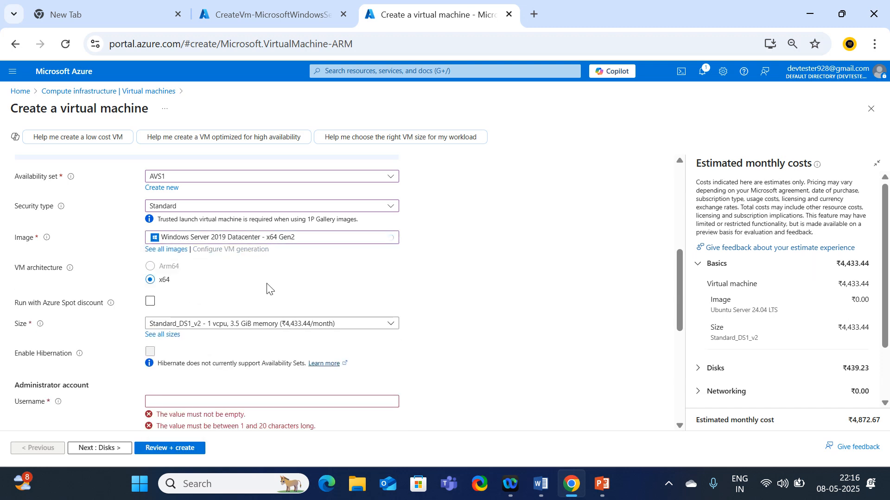
{"action": "scroll", "coordinate": [240, 334], "scroll_direction": "down", "scroll_amount": 3}
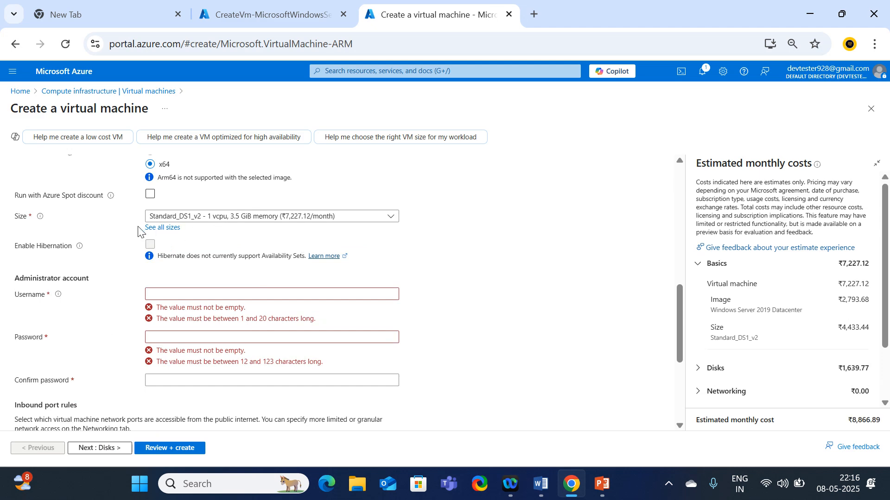
{"action": "left_click_drag", "start_coordinate": [353, 226], "coordinate": [129, 213]}
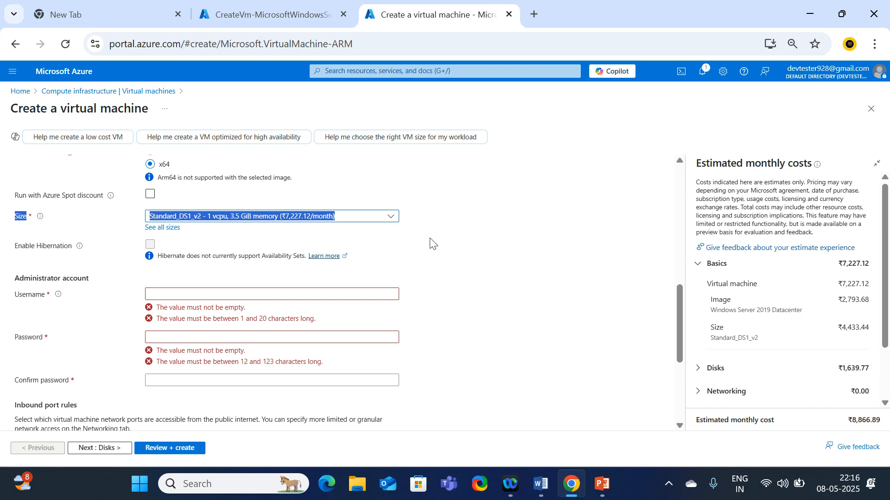
Set administrator username devtester and enter the password and its confirmation
{"action": "left_click", "coordinate": [458, 253]}
{"action": "left_click", "coordinate": [183, 297]}
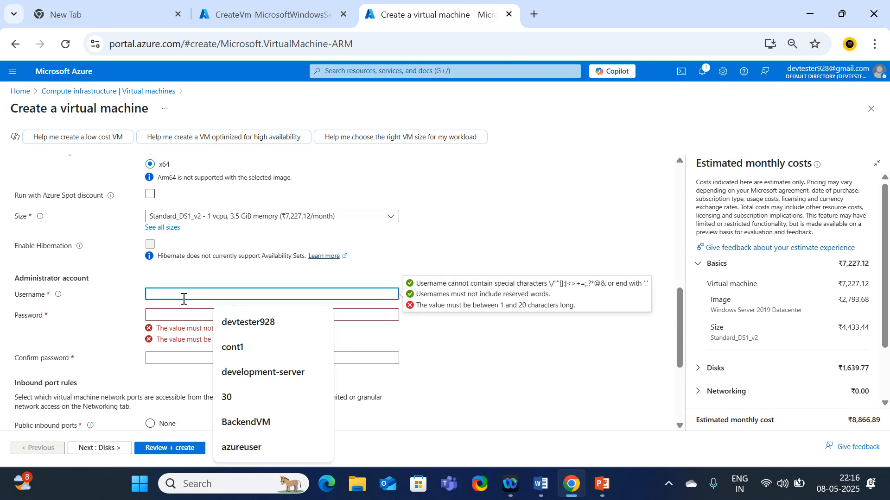
{"action": "type", "text": "devteste"}
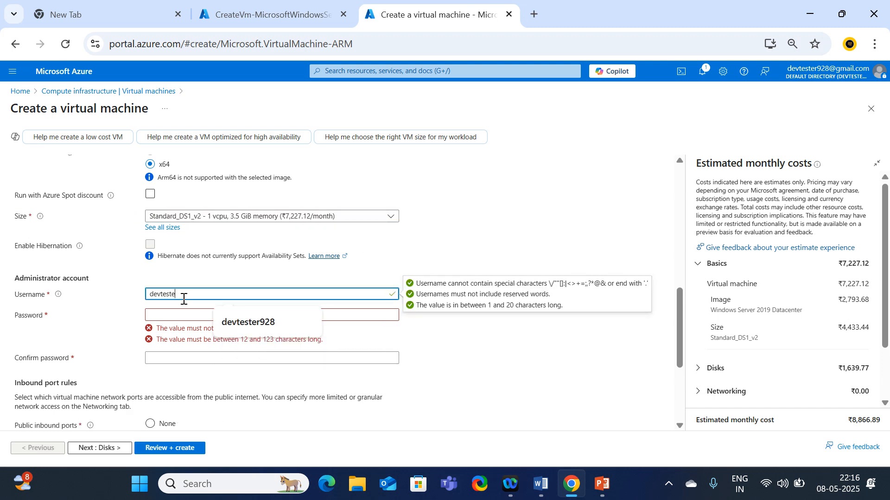
{"action": "type", "text": "r928"}
{"action": "key", "text": "Down"}
{"action": "key", "text": "Tab"}
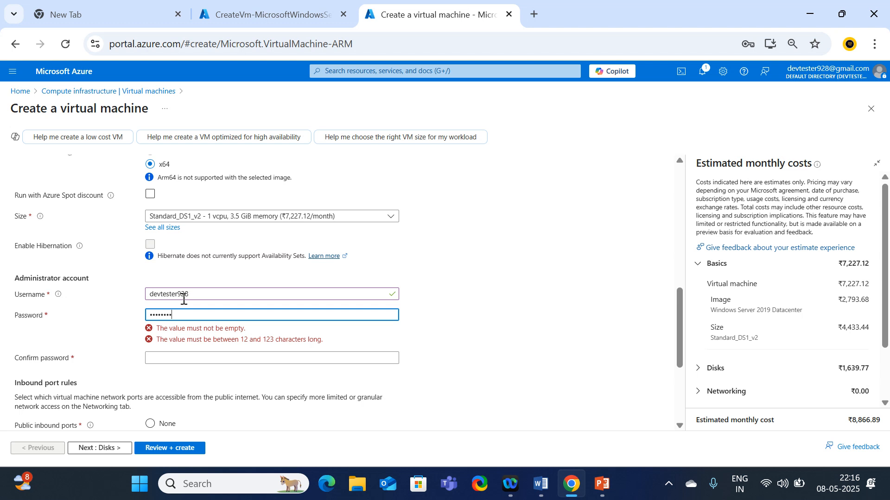
{"action": "type", "text": "4"}
{"action": "key", "text": "Tab"}
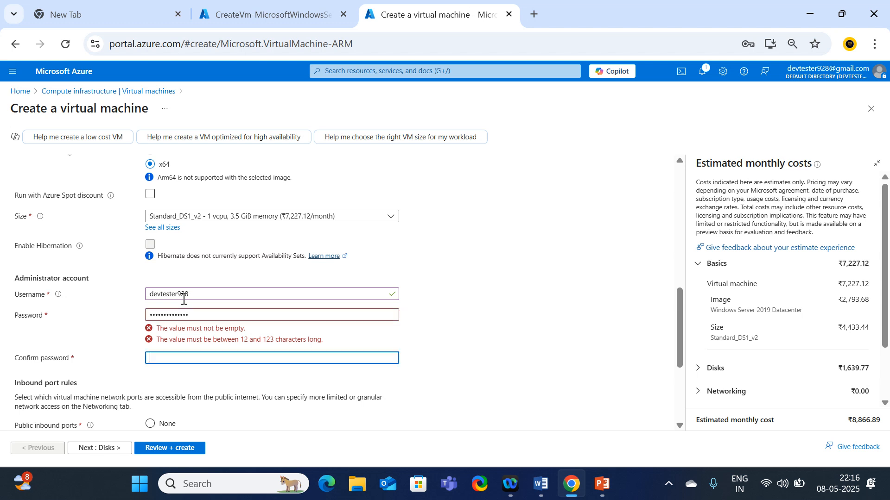
{"action": "type", "text": "••••••••••"}
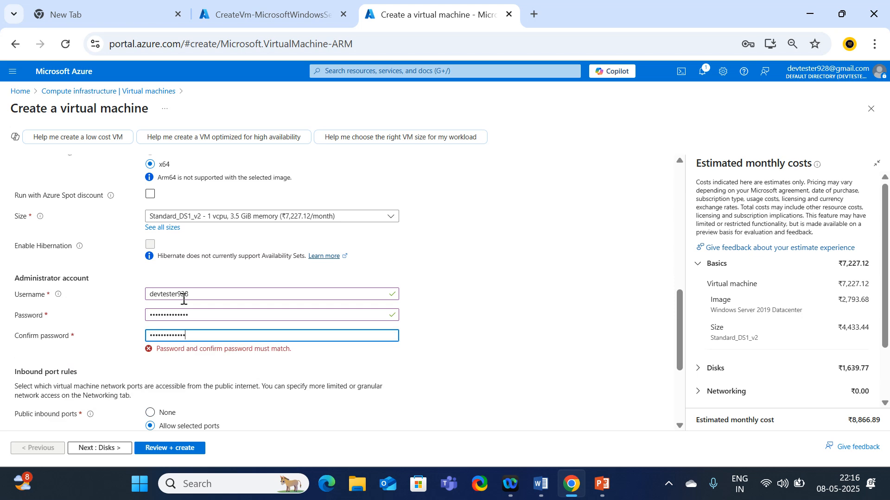
Allow HTTP (80) and HTTPS (443) inbound ports, then continue to Disks
{"action": "scroll", "coordinate": [184, 299], "scroll_direction": "down", "scroll_amount": 3}
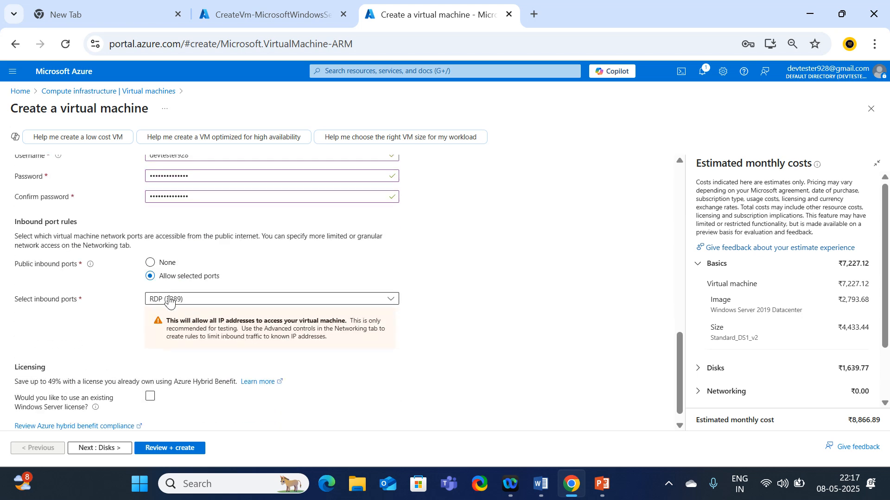
{"action": "left_click", "coordinate": [169, 299]}
{"action": "left_click", "coordinate": [154, 314]}
{"action": "left_click", "coordinate": [155, 331]}
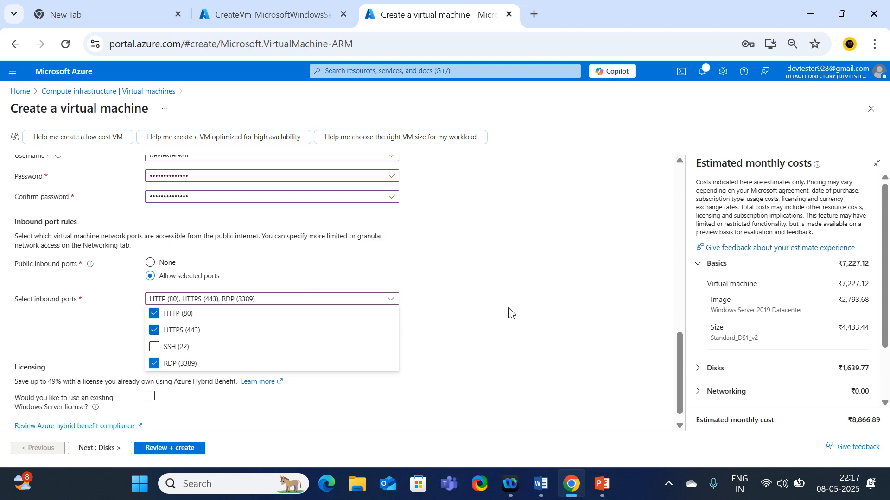
{"action": "left_click", "coordinate": [507, 313]}
{"action": "scroll", "coordinate": [280, 349], "scroll_direction": "down", "scroll_amount": 1}
{"action": "left_click", "coordinate": [107, 449]}
Reach webserver2's Networking page and compare webserver1's inbound NSG rules in the other tab
{"action": "left_click", "coordinate": [111, 448]}
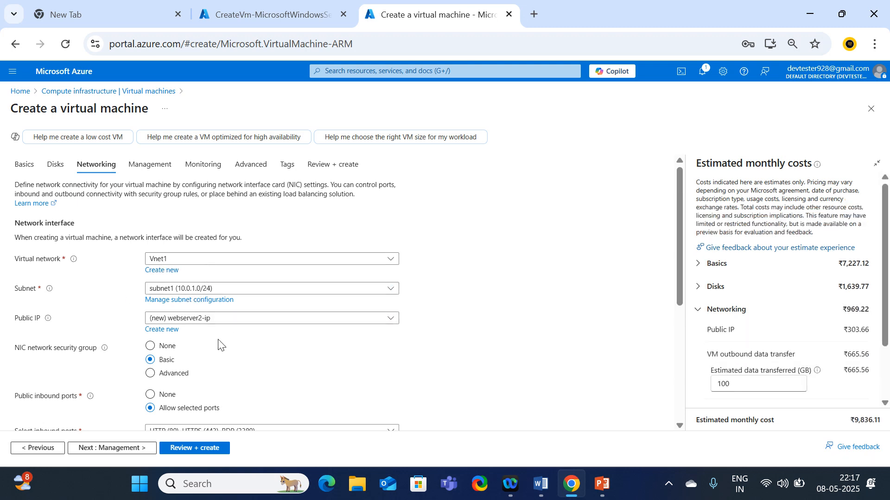
{"action": "scroll", "coordinate": [131, 352], "scroll_direction": "down", "scroll_amount": 1}
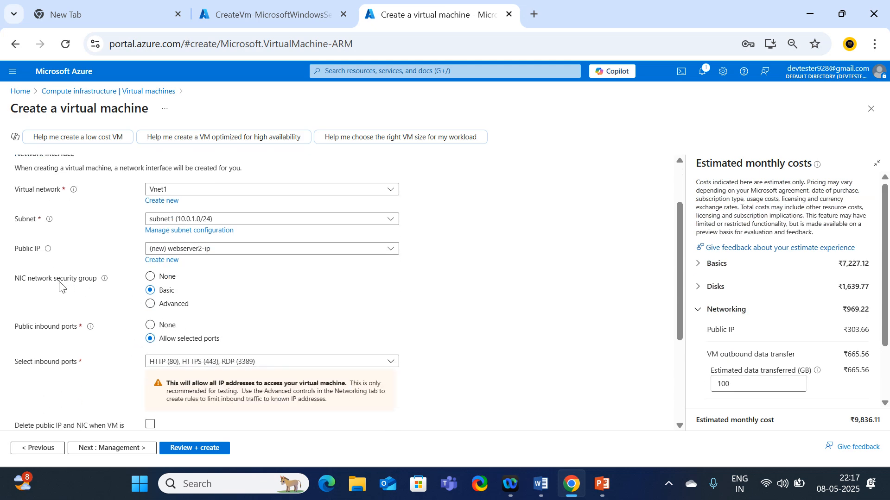
{"action": "left_click", "coordinate": [256, 15]}
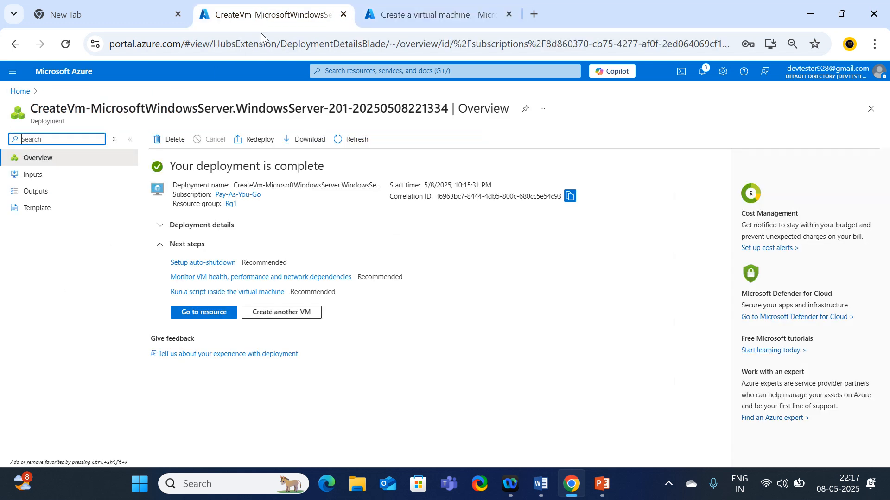
{"action": "left_click", "coordinate": [197, 313]}
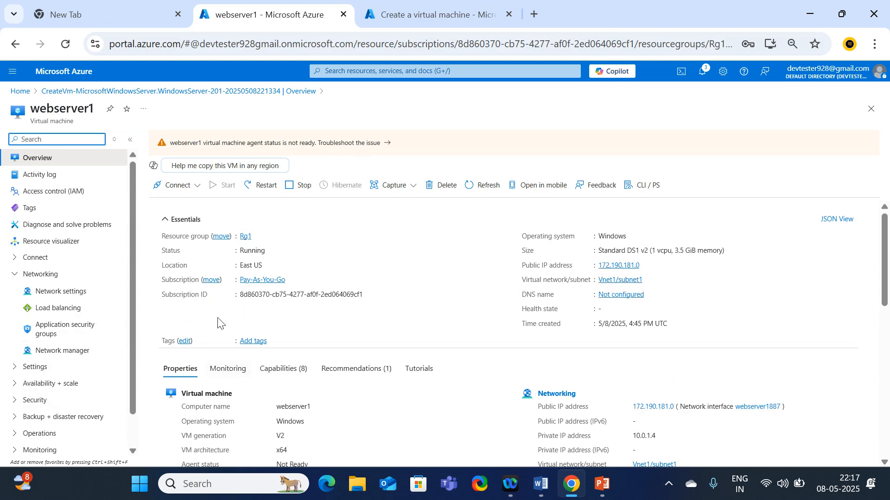
{"action": "left_click", "coordinate": [47, 291]}
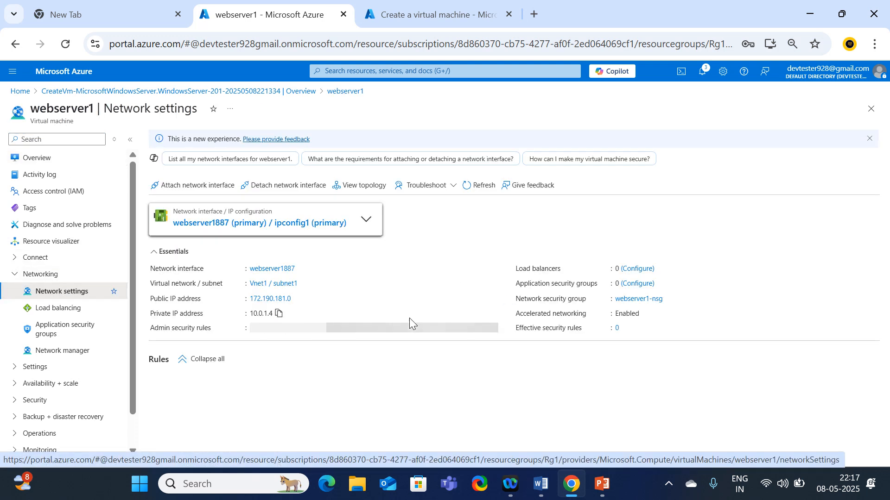
{"action": "scroll", "coordinate": [403, 330], "scroll_direction": "down", "scroll_amount": 1}
{"action": "scroll", "coordinate": [403, 327], "scroll_direction": "down", "scroll_amount": 2}
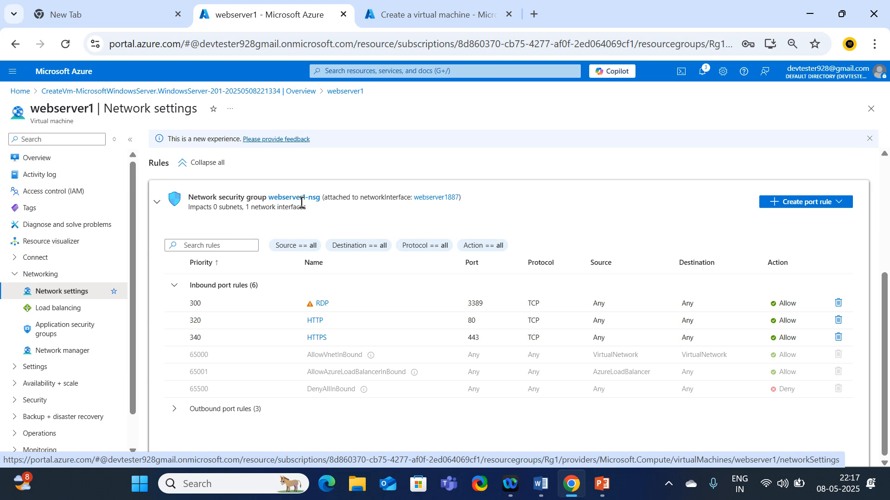
{"action": "left_click", "coordinate": [433, 14]}
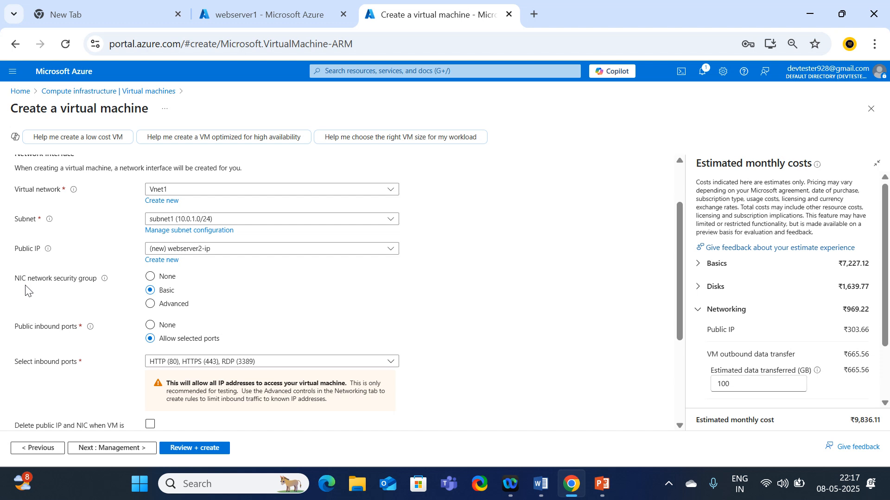
Use Advanced NSG webserver1-nsg, disable accelerated networking, and run Review + create validation
{"action": "left_click", "coordinate": [149, 303]}
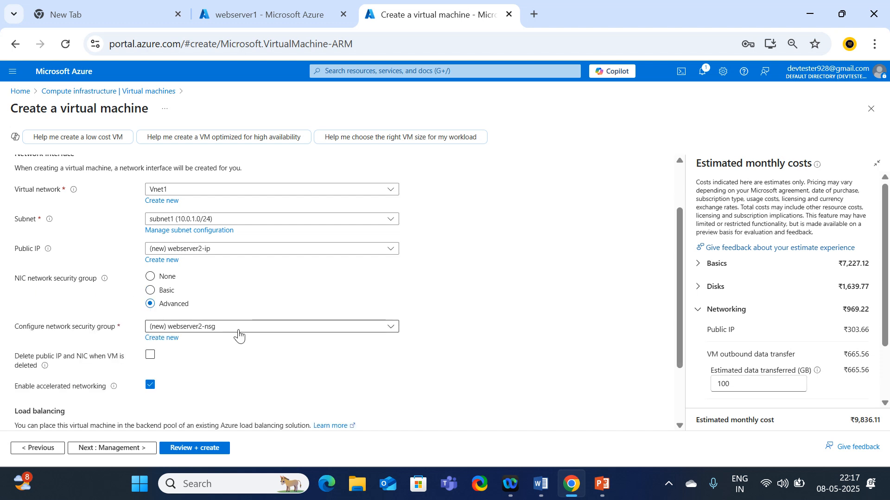
{"action": "left_click", "coordinate": [238, 329]}
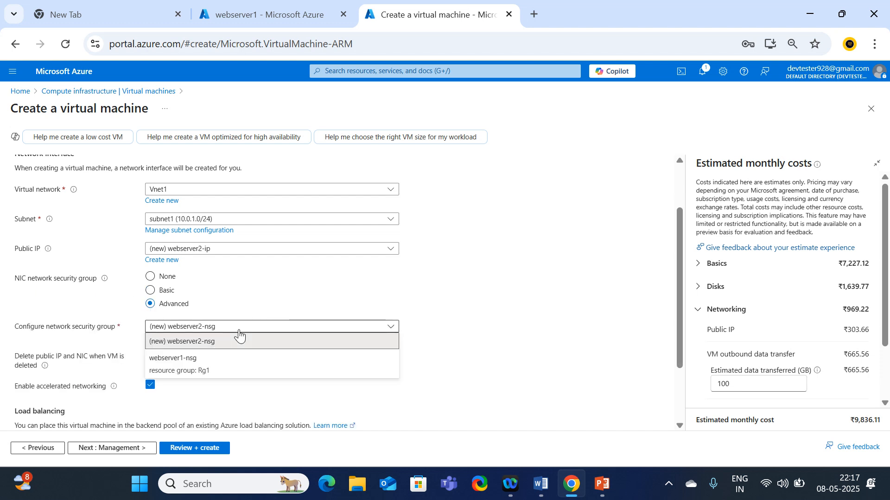
{"action": "left_click", "coordinate": [182, 363]}
{"action": "scroll", "coordinate": [454, 286], "scroll_direction": "down", "scroll_amount": 2}
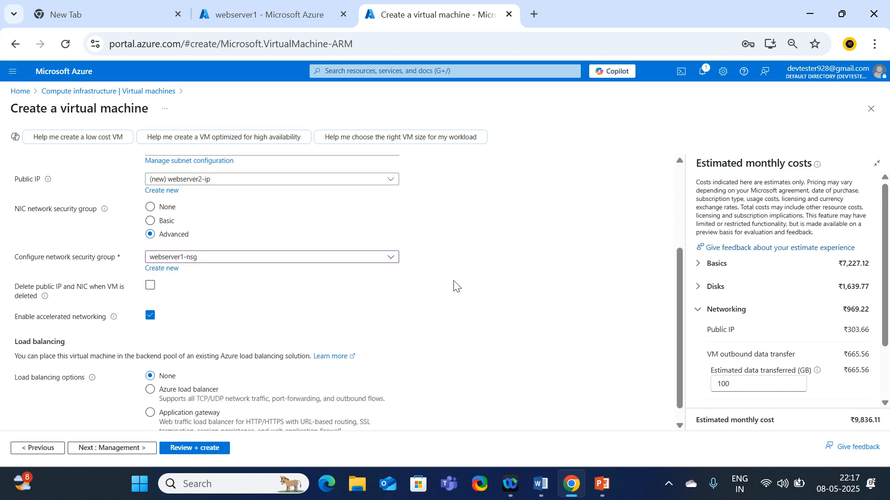
{"action": "left_click", "coordinate": [150, 299]}
{"action": "left_click", "coordinate": [200, 454]}
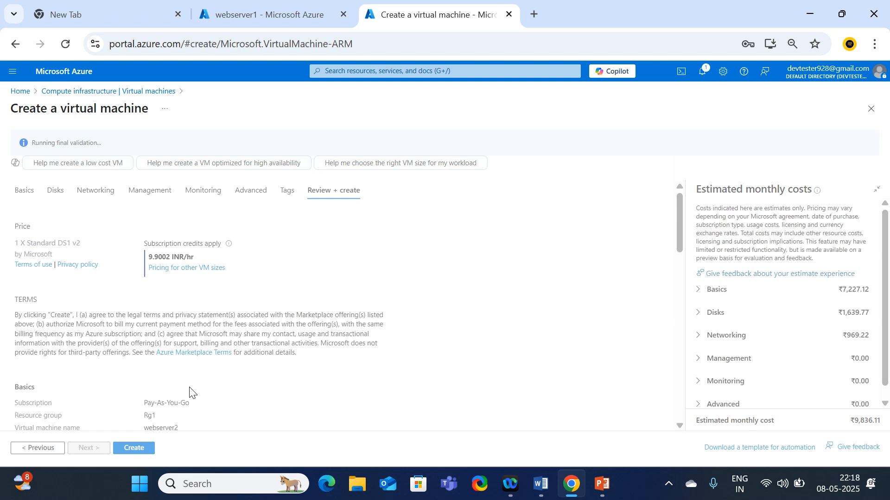
Create webserver2, then open the webserver1 virtual machine from its deployment page
{"action": "left_click", "coordinate": [139, 454]}
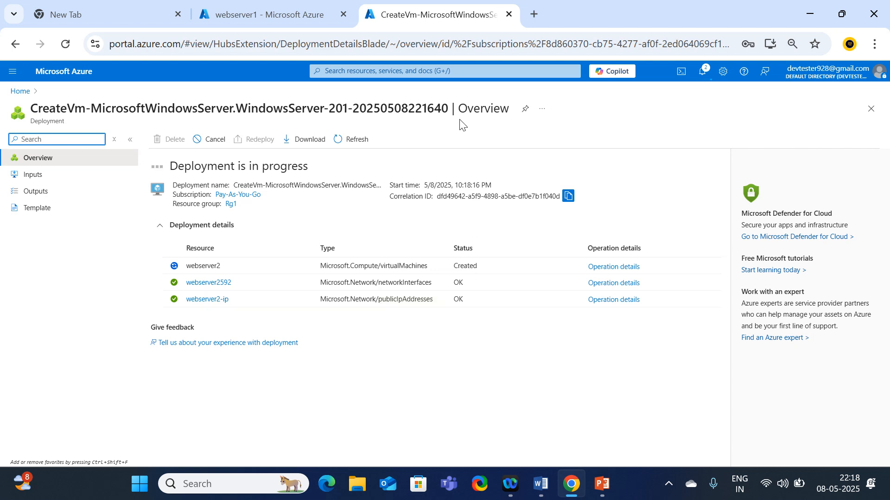
{"action": "left_click", "coordinate": [254, 13]}
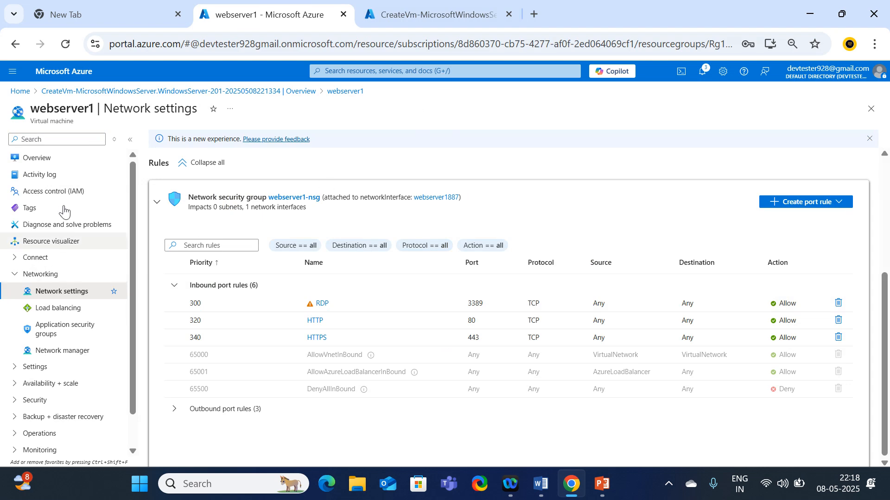
{"action": "left_click", "coordinate": [89, 92]}
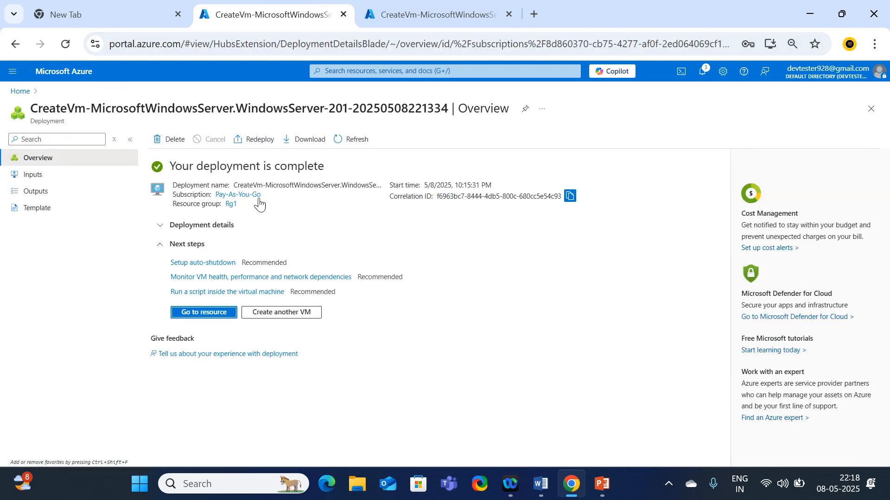
{"action": "left_click", "coordinate": [198, 311]}
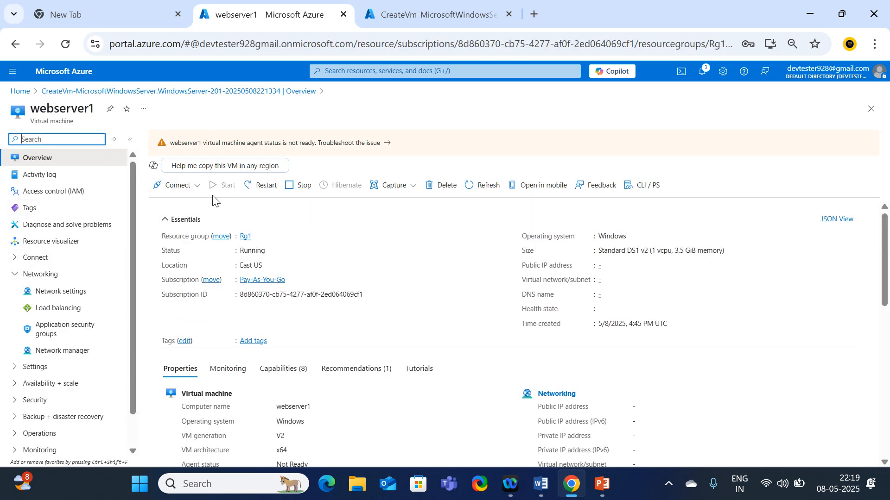
Download webserver1's RDP file, dismiss the failed connection error, and download it again
{"action": "left_click", "coordinate": [194, 186]}
{"action": "left_click", "coordinate": [166, 206]}
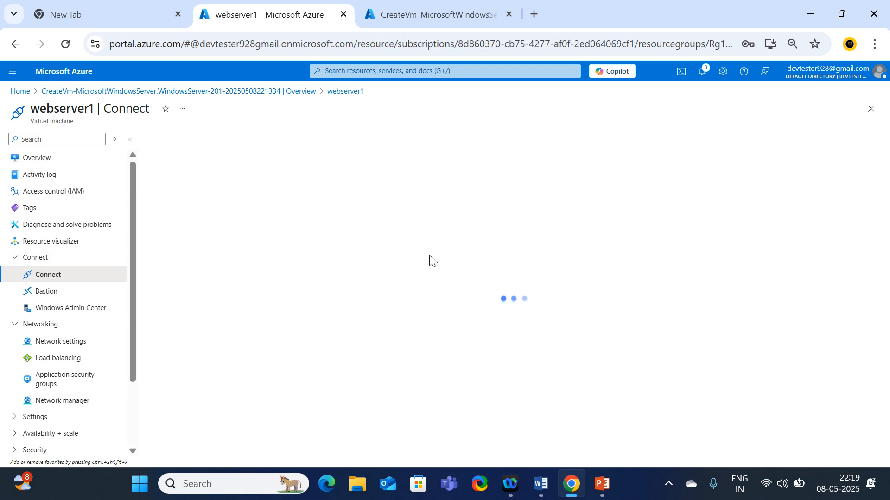
{"action": "left_click", "coordinate": [255, 394]}
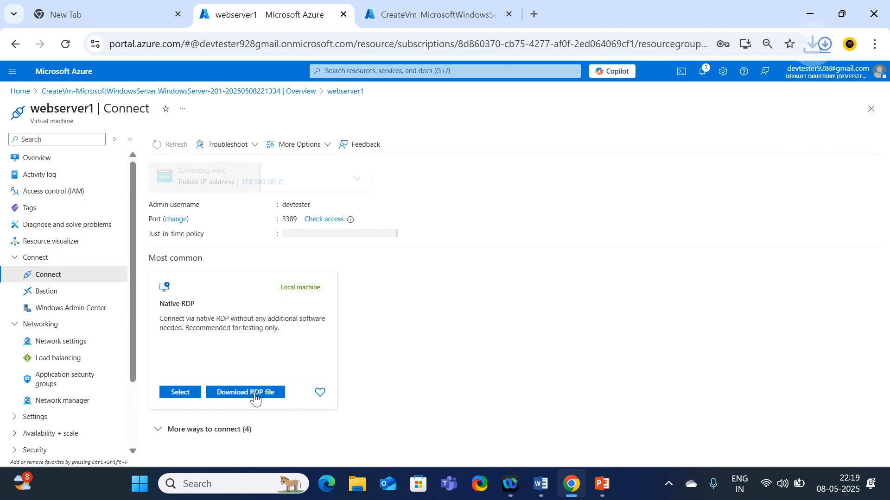
{"action": "left_click", "coordinate": [651, 88]}
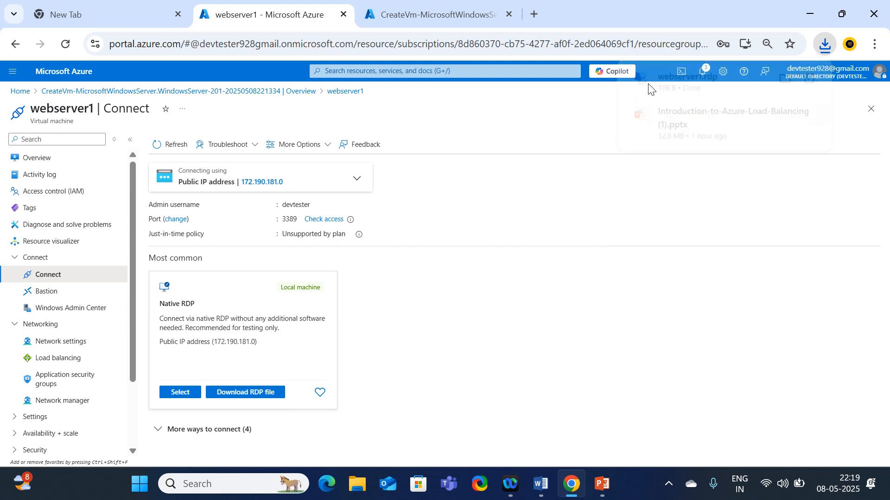
{"action": "left_click", "coordinate": [542, 317]}
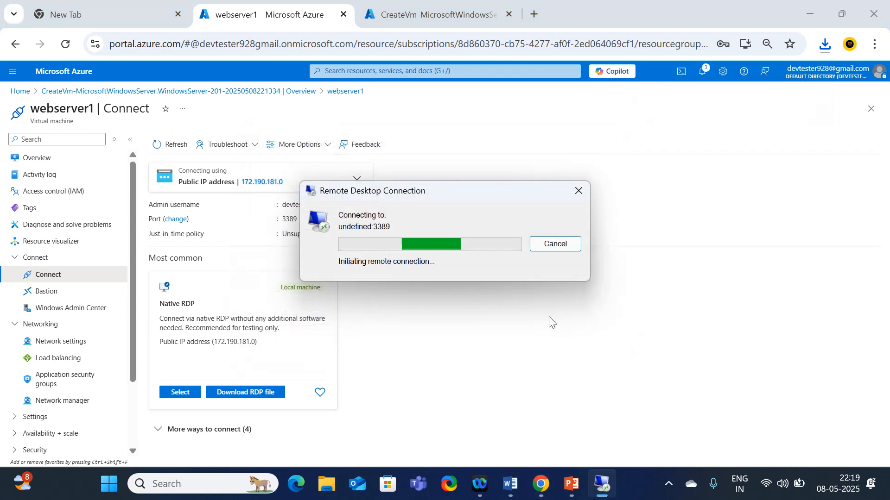
{"action": "left_click", "coordinate": [621, 249]}
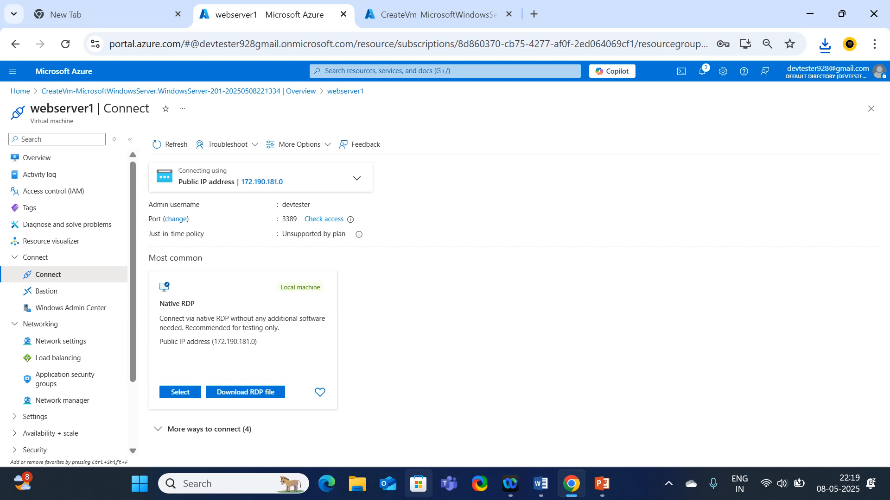
{"action": "left_click", "coordinate": [254, 393]}
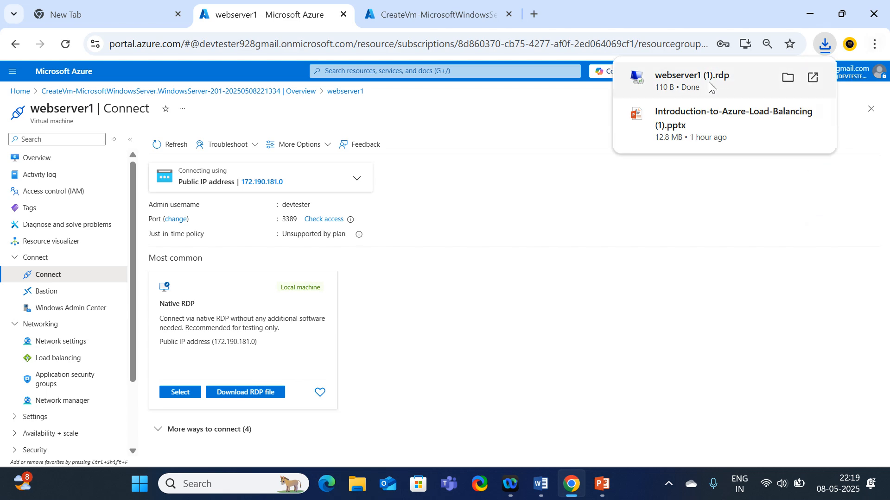
Open webserver1 (1).rdp, sign in, and accept the certificate to connect
{"action": "left_click", "coordinate": [669, 77]}
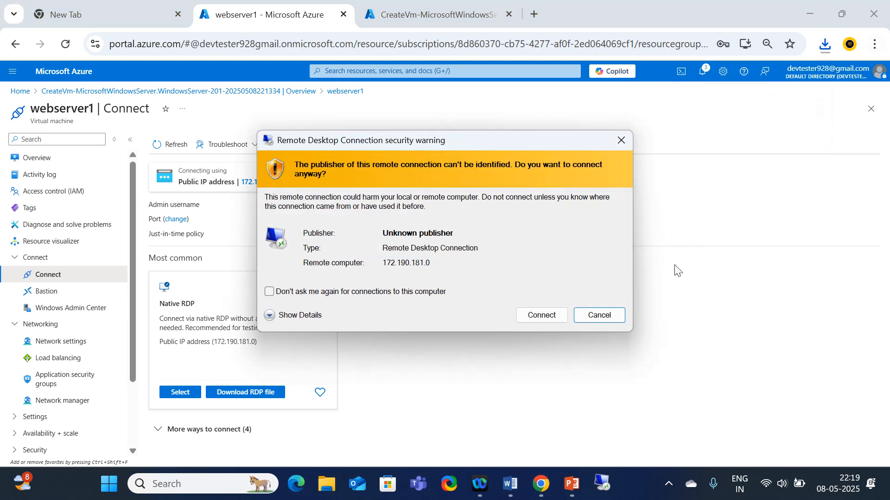
{"action": "left_click", "coordinate": [535, 320]}
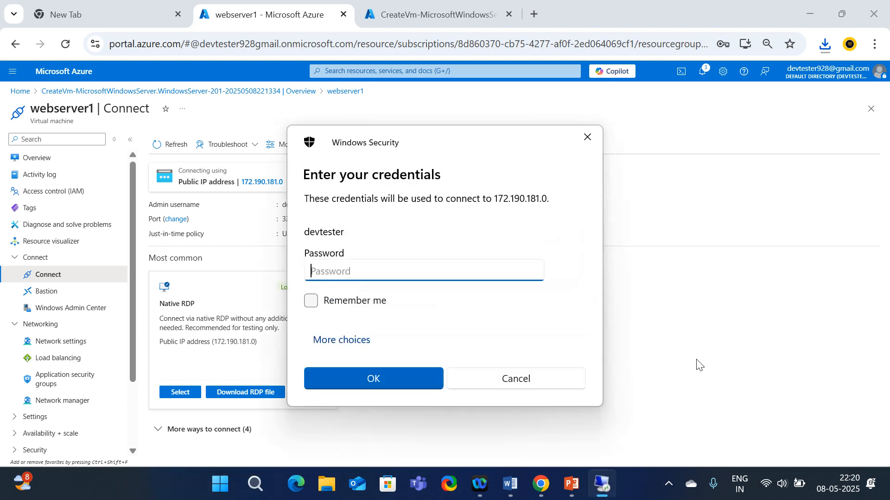
{"action": "type", "text": "**"}
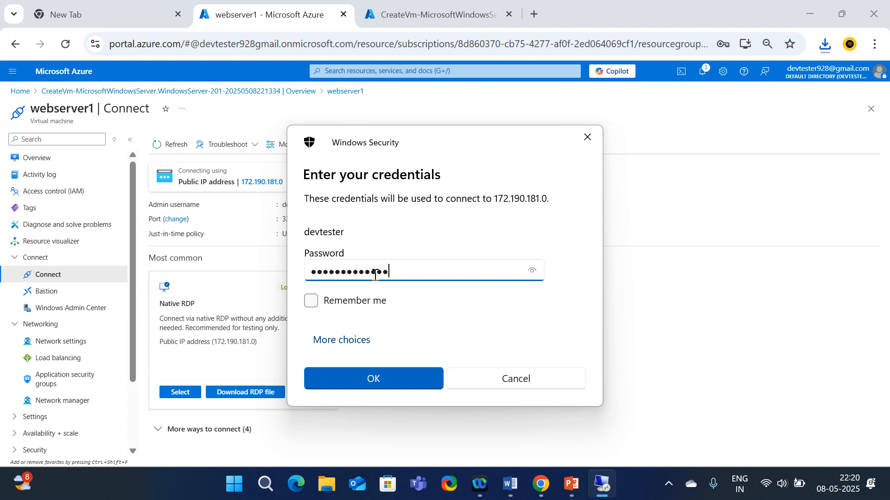
{"action": "left_click", "coordinate": [365, 383]}
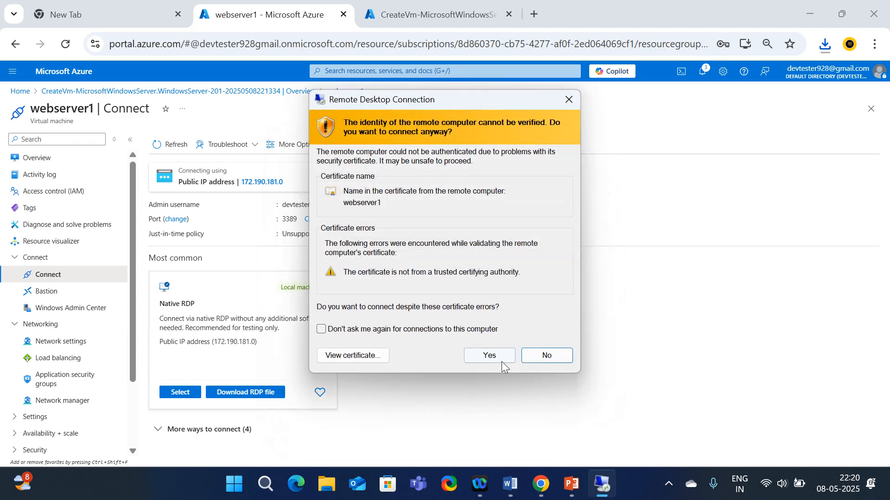
{"action": "left_click", "coordinate": [501, 358]}
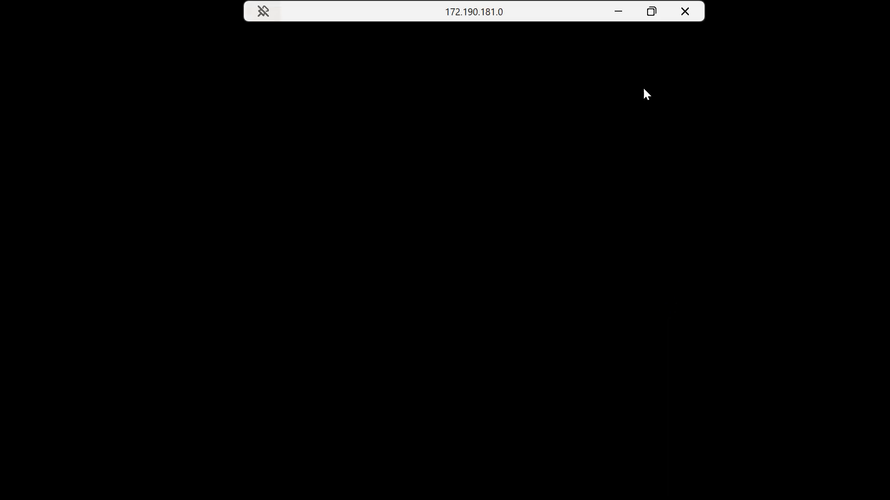
Window the webserver1 session and open the deployed webserver2 virtual machine in Azure
{"action": "left_click_drag", "start_coordinate": [529, 16], "coordinate": [484, 101]}
{"action": "left_click_drag", "start_coordinate": [324, 97], "coordinate": [352, 100]}
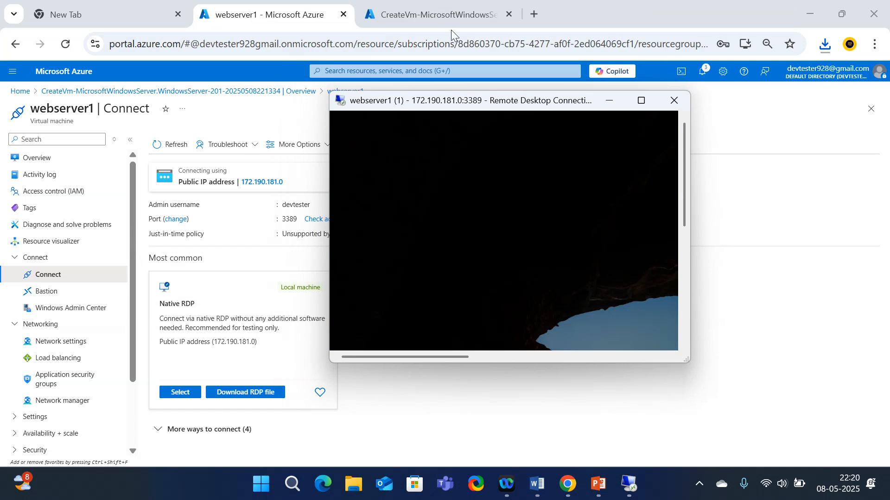
{"action": "left_click", "coordinate": [431, 10]}
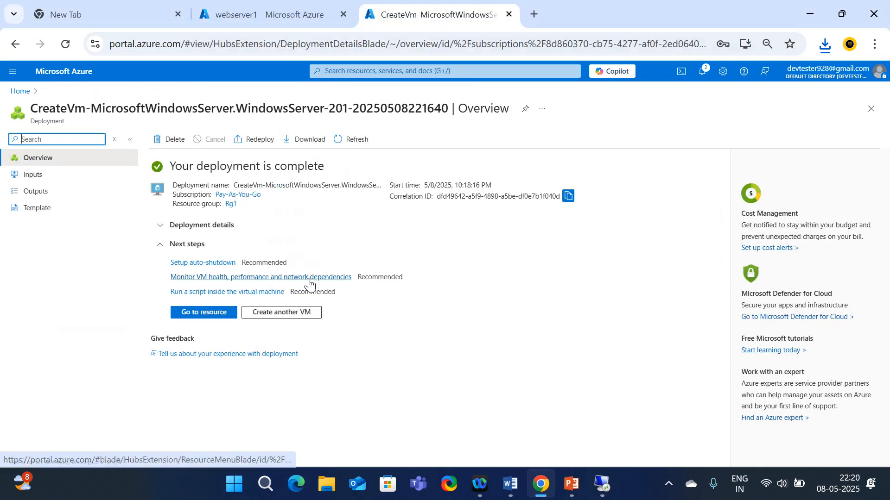
{"action": "left_click", "coordinate": [199, 313]}
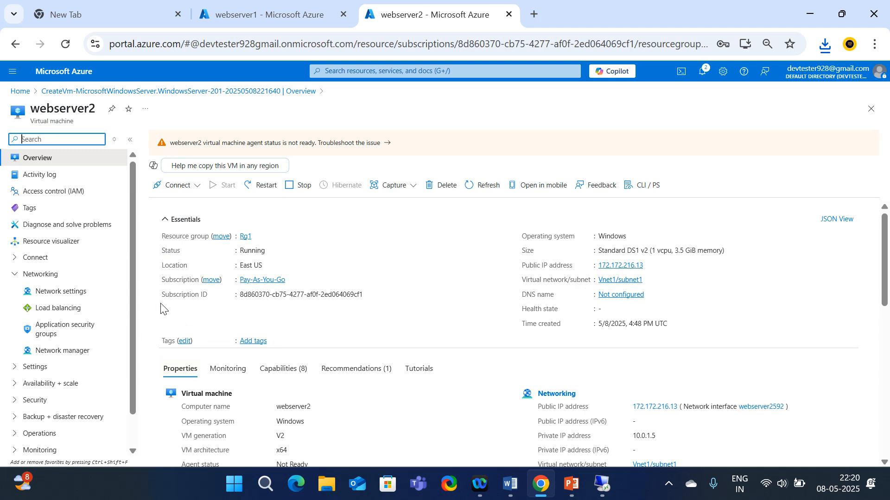
Download and open webserver2's RDP file, dismissing the failed connection error
{"action": "left_click", "coordinate": [181, 185]}
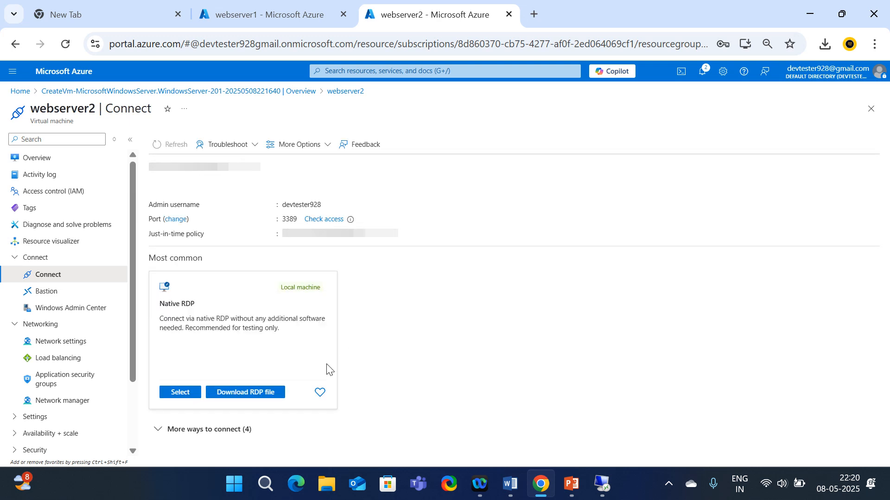
{"action": "left_click", "coordinate": [256, 394]}
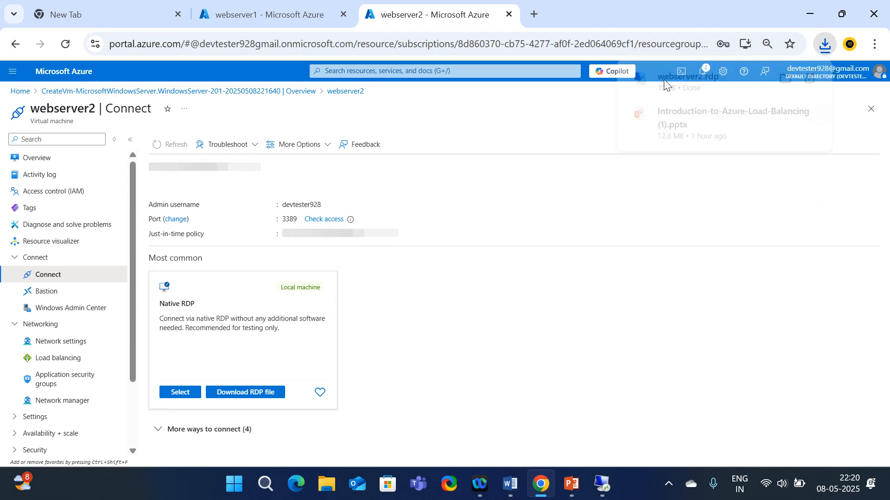
{"action": "left_click", "coordinate": [664, 82]}
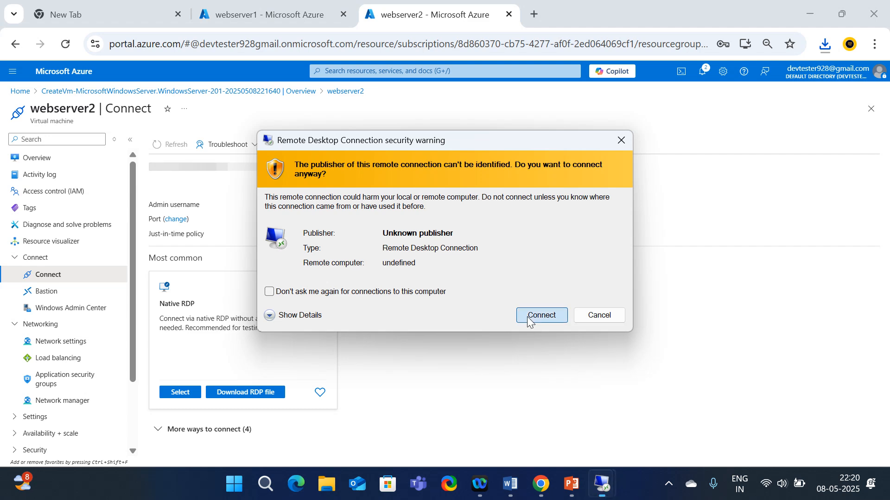
{"action": "left_click", "coordinate": [526, 316]}
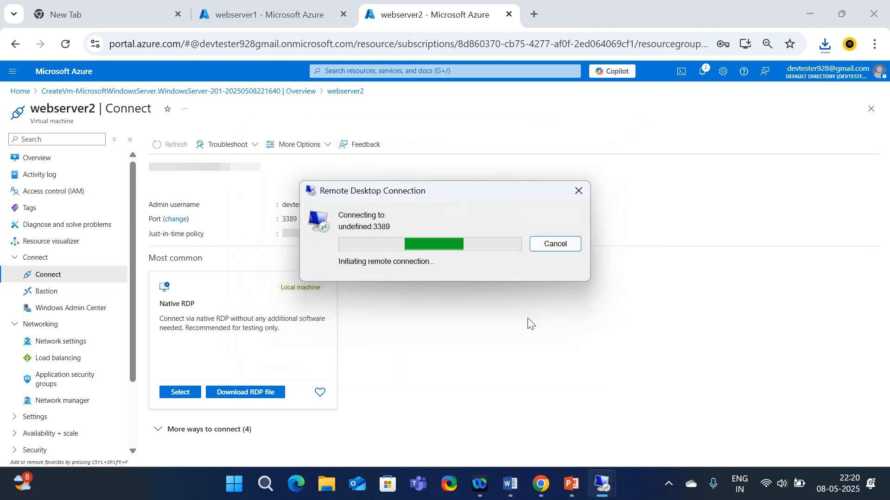
{"action": "left_click", "coordinate": [587, 249]}
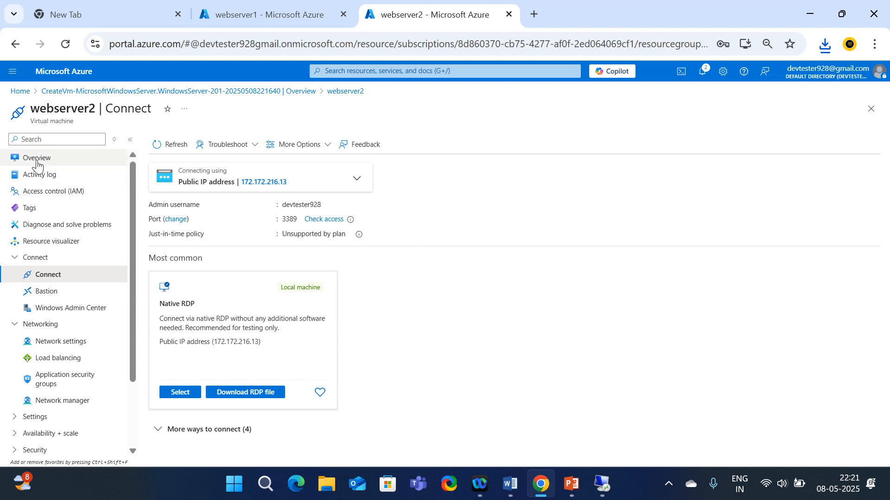
Download a fresh webserver2 RDP file from native RDP, sign in, and accept the certificate
{"action": "left_click", "coordinate": [11, 163]}
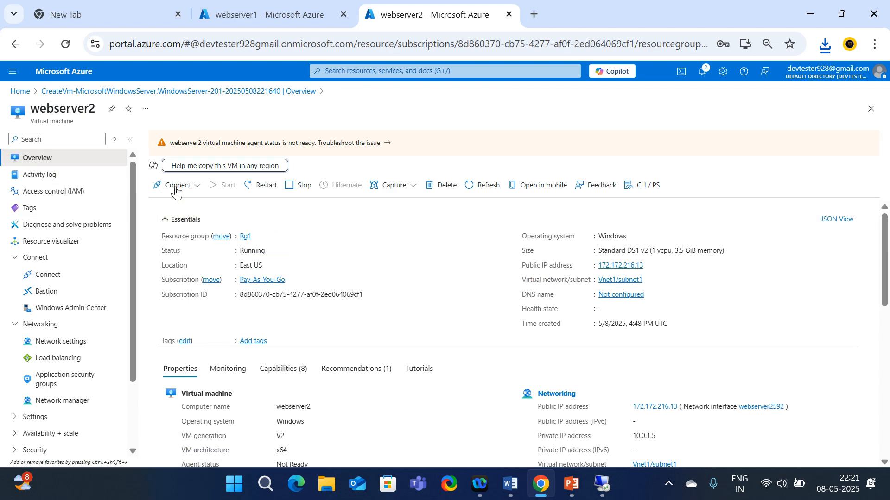
{"action": "left_click", "coordinate": [182, 187]}
{"action": "left_click", "coordinate": [185, 202]}
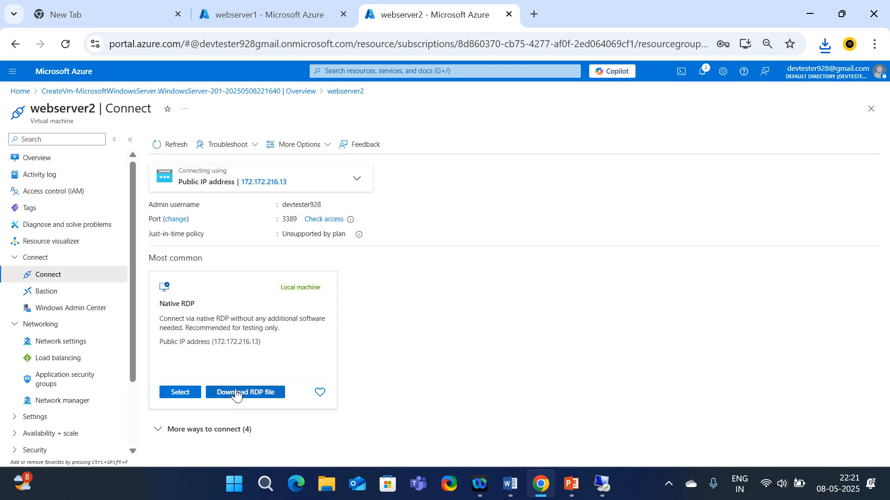
{"action": "left_click", "coordinate": [236, 395]}
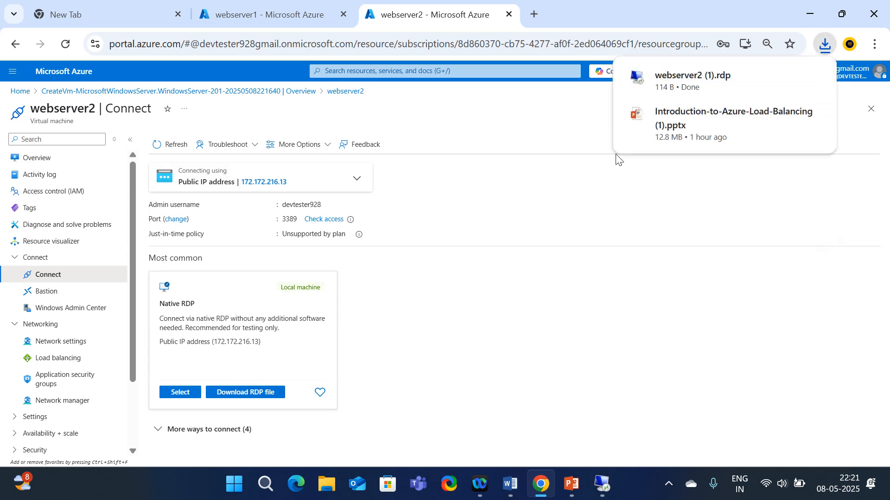
{"action": "left_click", "coordinate": [693, 85]}
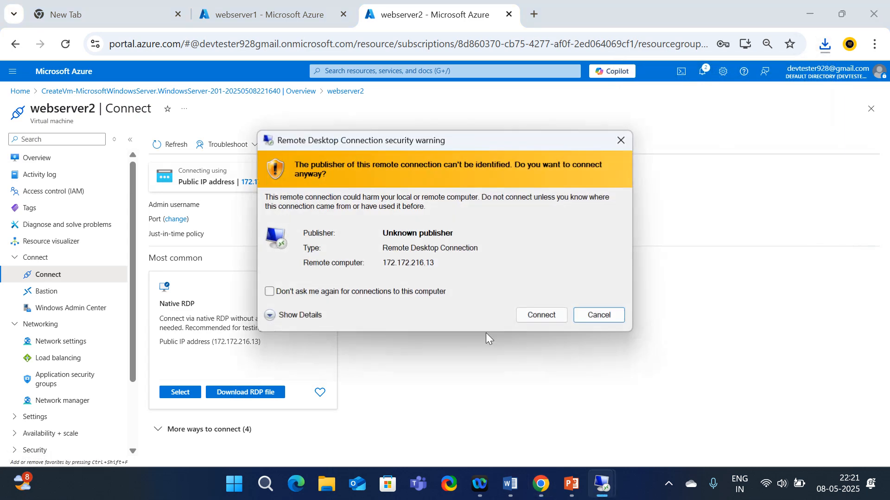
{"action": "left_click", "coordinate": [557, 321]}
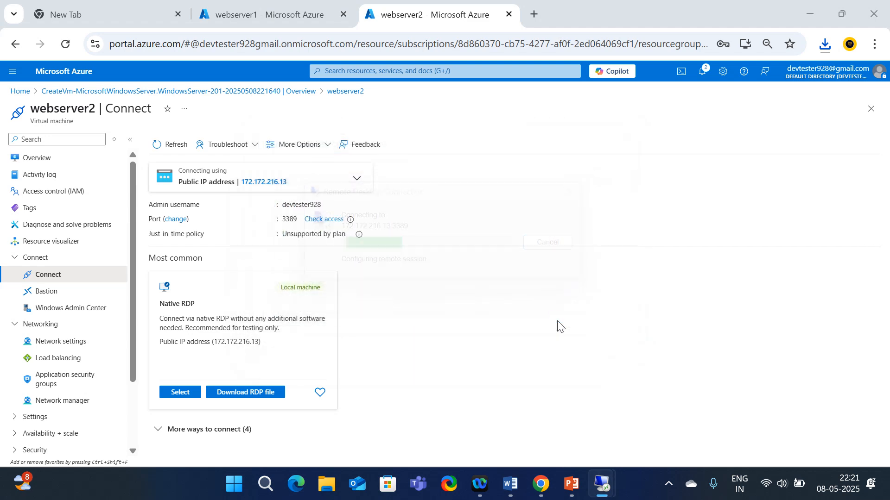
{"action": "type", "text": "•"}
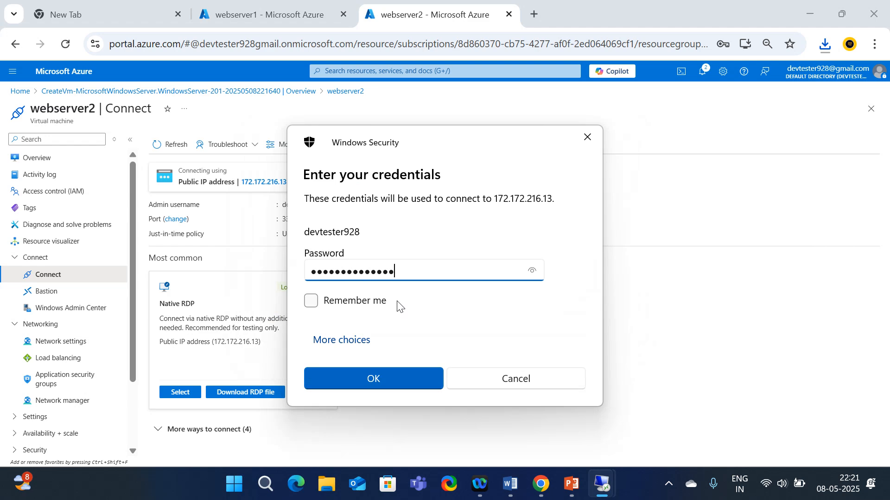
{"action": "left_click", "coordinate": [386, 382]}
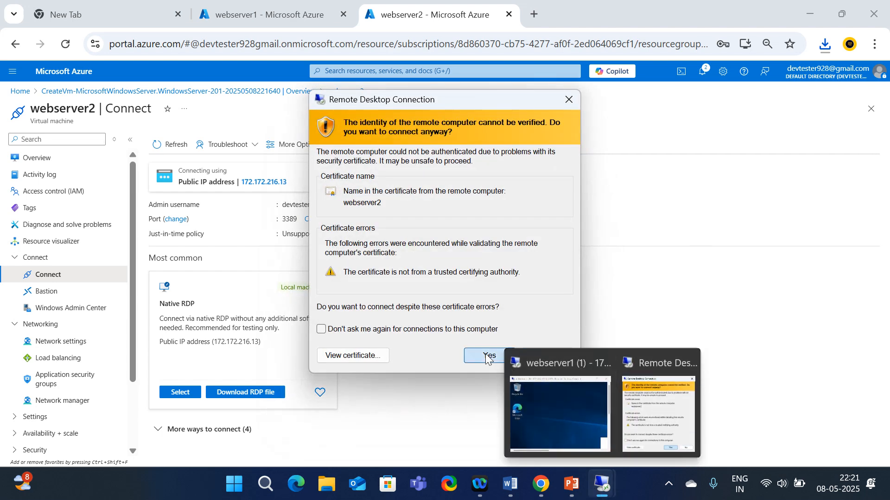
{"action": "left_click", "coordinate": [491, 353]}
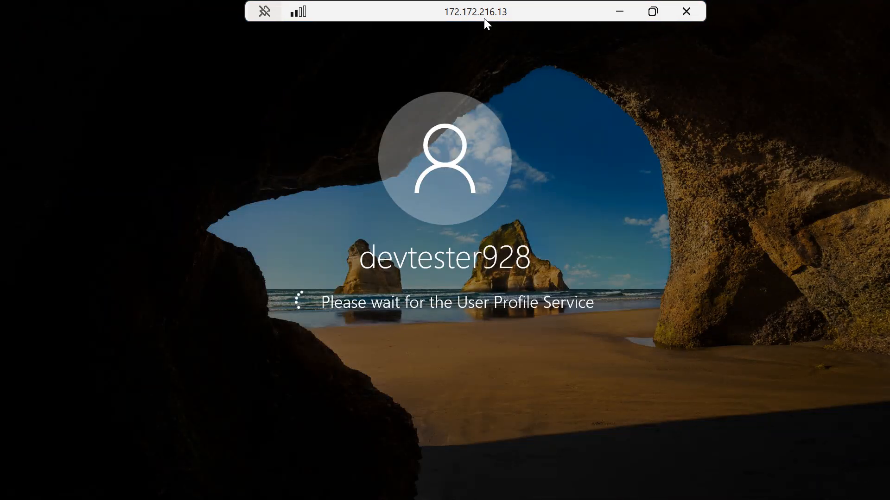
Bring webserver1's session full screen and dismiss the network discoverability prompt
{"action": "double_click", "coordinate": [484, 19]}
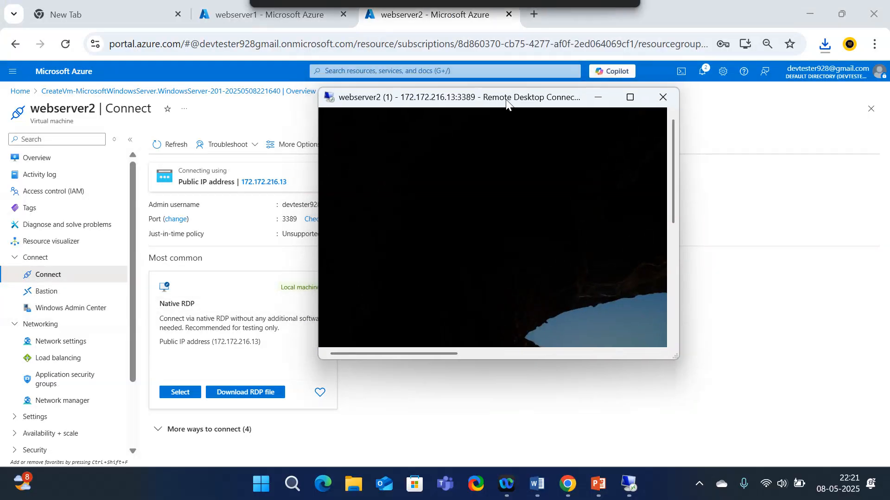
{"action": "left_click", "coordinate": [638, 496]}
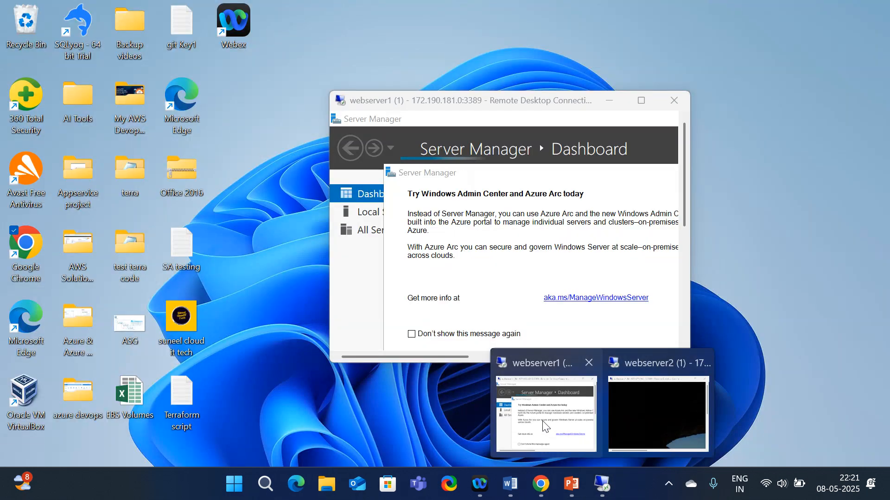
{"action": "left_click", "coordinate": [546, 412]}
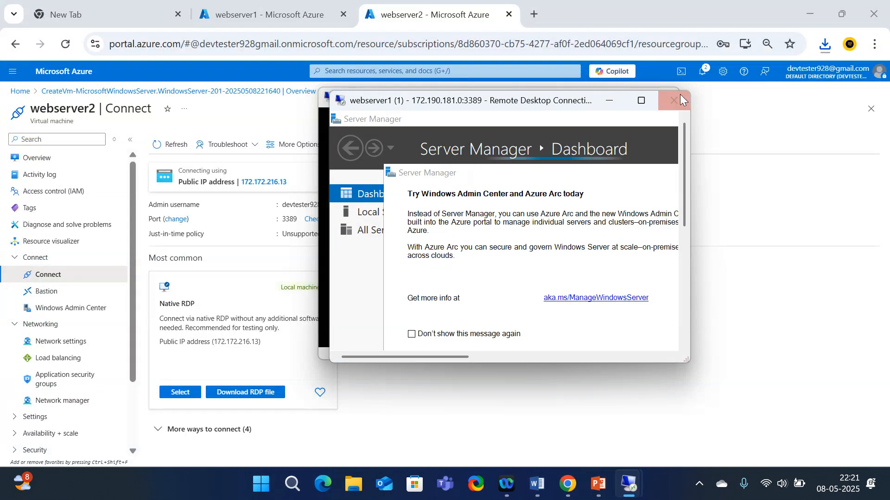
{"action": "left_click", "coordinate": [641, 100]}
{"action": "double_click", "coordinate": [339, 7]}
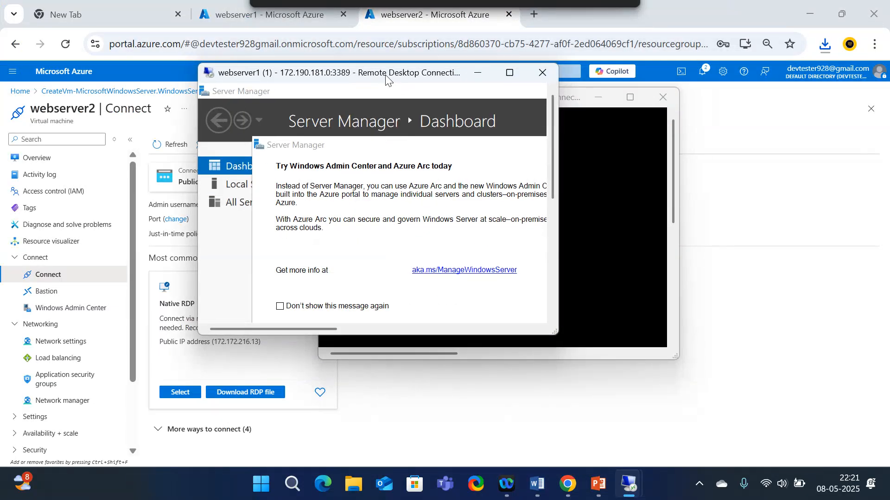
{"action": "left_click_drag", "start_coordinate": [386, 75], "coordinate": [375, 87]}
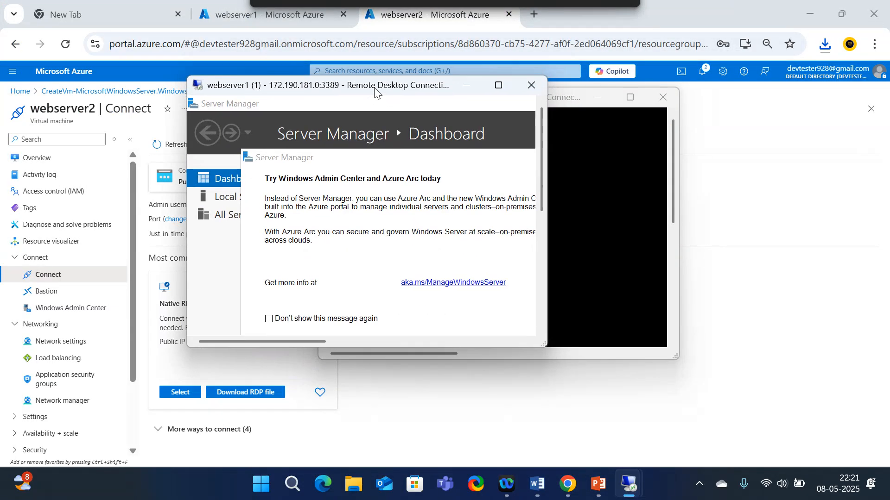
{"action": "left_click", "coordinate": [492, 85]}
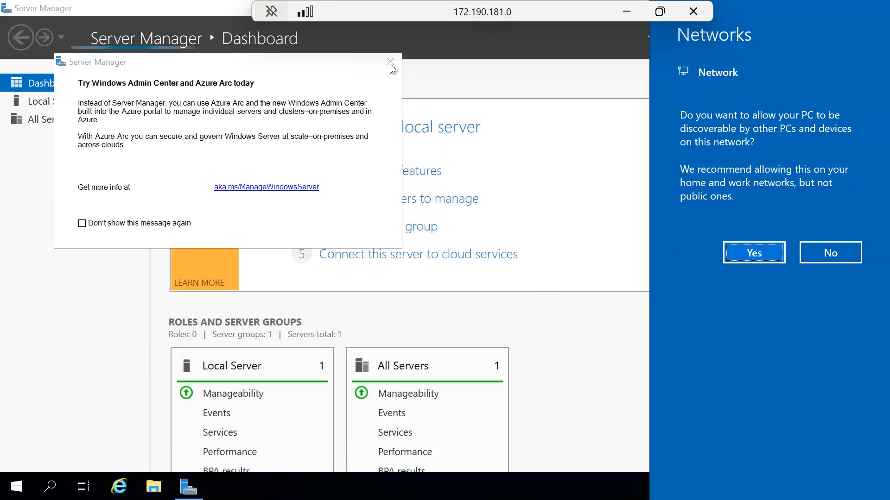
{"action": "left_click", "coordinate": [391, 63]}
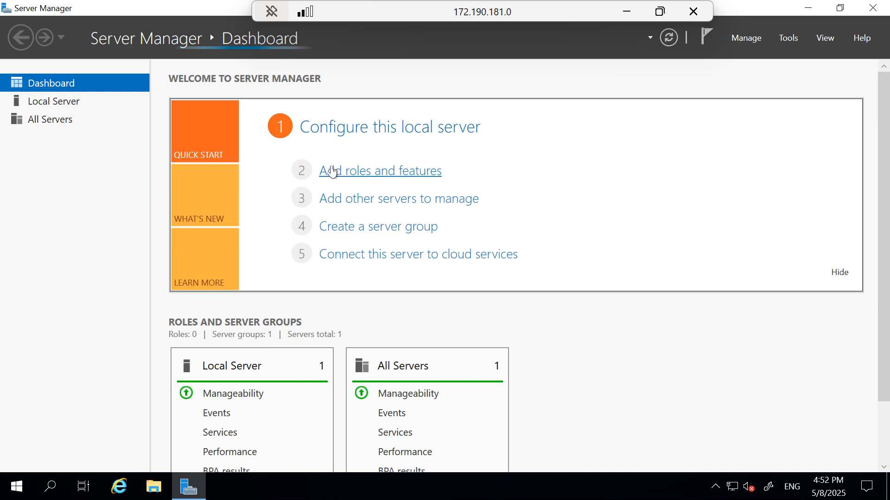
Launch Add roles and features on webserver1, clearing the inventory-collection message
{"action": "left_click", "coordinate": [332, 171]}
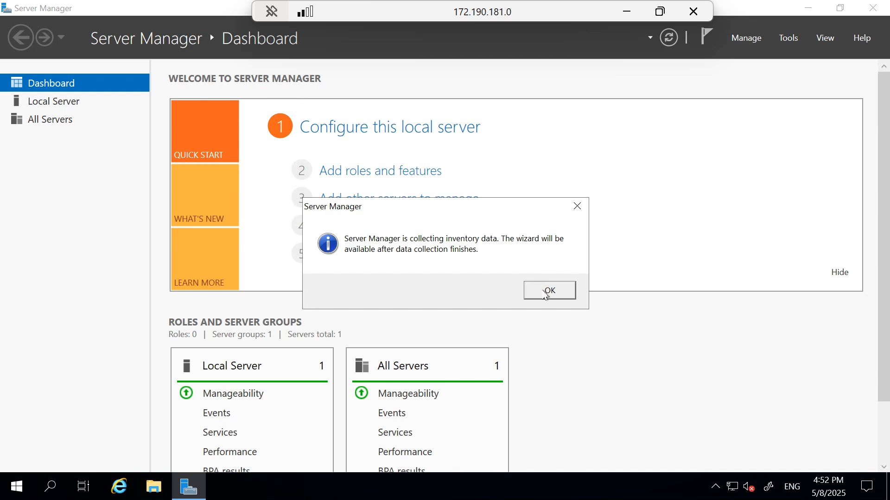
{"action": "left_click", "coordinate": [561, 294]}
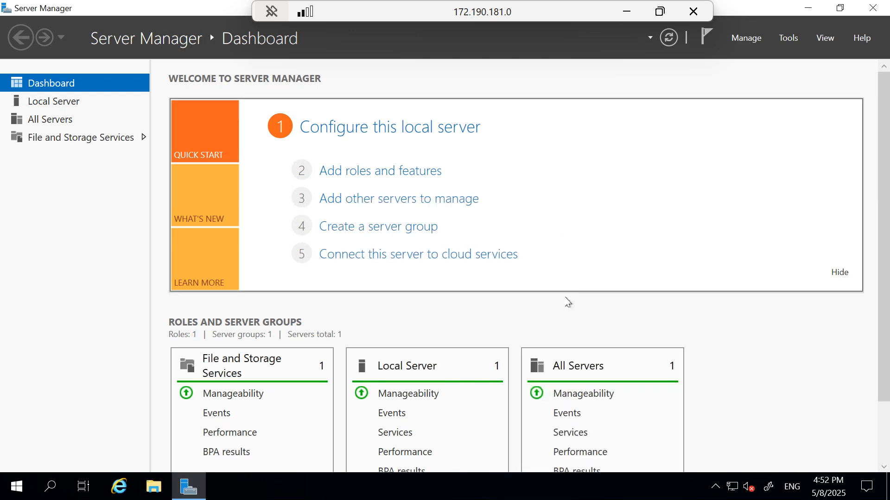
{"action": "scroll", "coordinate": [421, 405], "scroll_direction": "down", "scroll_amount": 2}
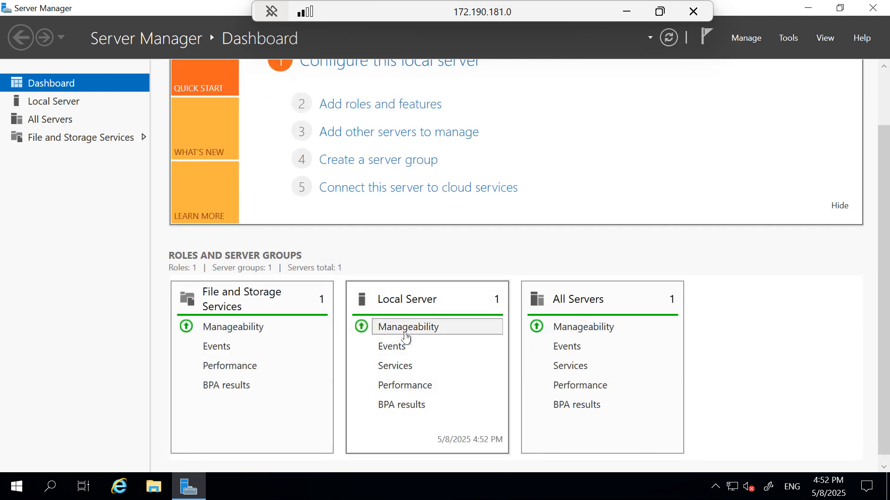
{"action": "scroll", "coordinate": [468, 356], "scroll_direction": "up", "scroll_amount": 2}
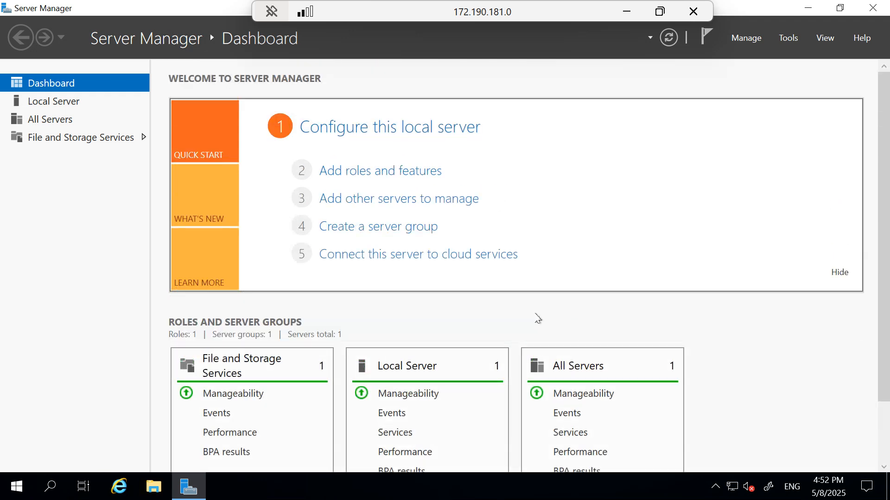
{"action": "left_click", "coordinate": [360, 172]}
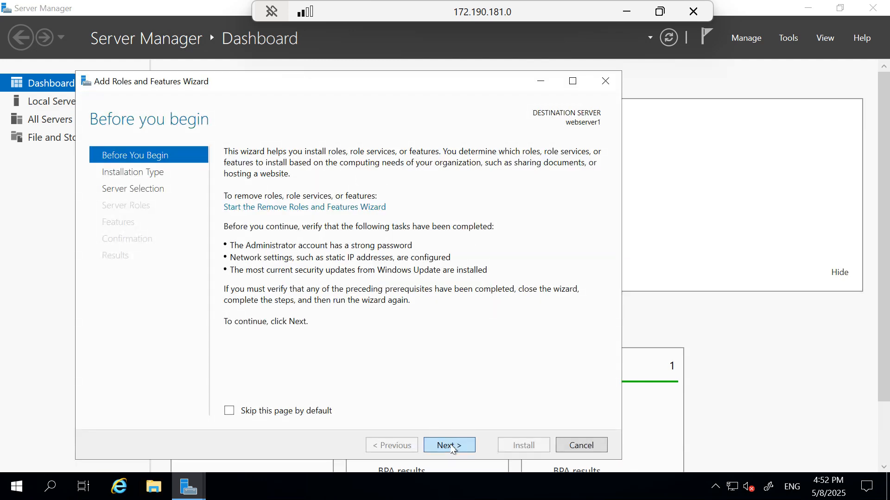
Advance the wizard to role selection and tick Web Server (IIS) with its management tools
{"action": "left_click", "coordinate": [449, 446]}
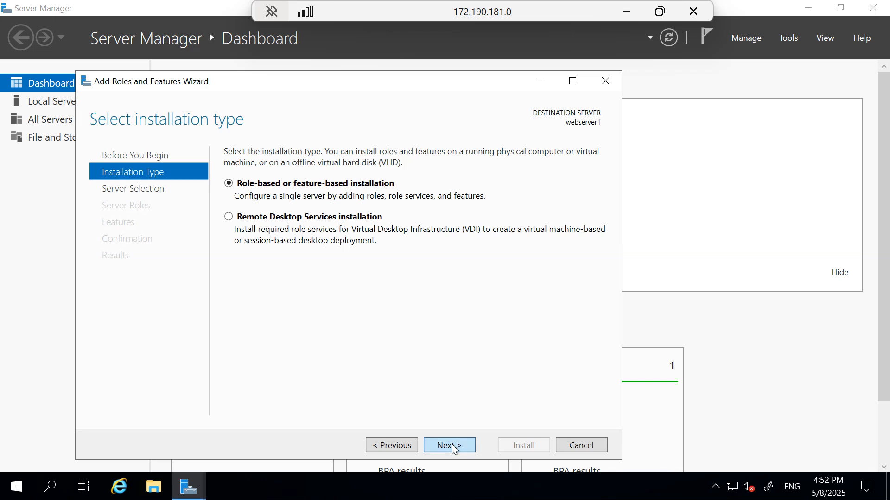
{"action": "left_click", "coordinate": [449, 446]}
{"action": "left_click", "coordinate": [453, 447]}
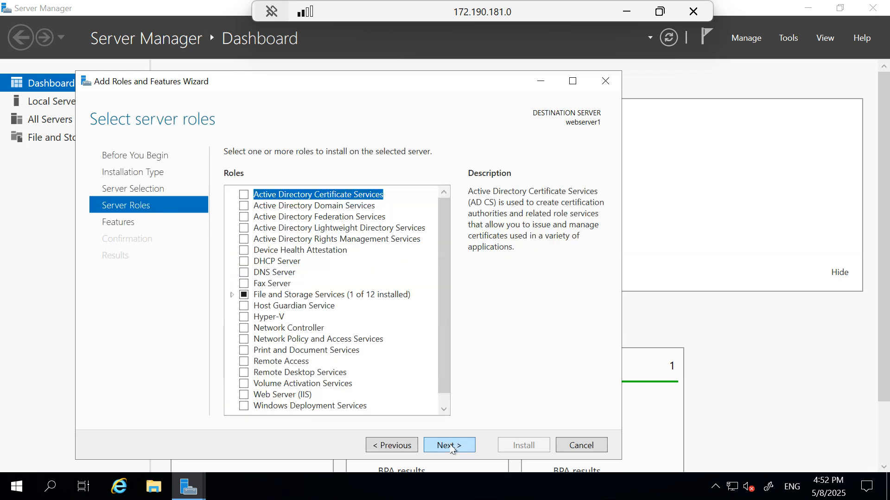
{"action": "scroll", "coordinate": [312, 334], "scroll_direction": "down", "scroll_amount": 1}
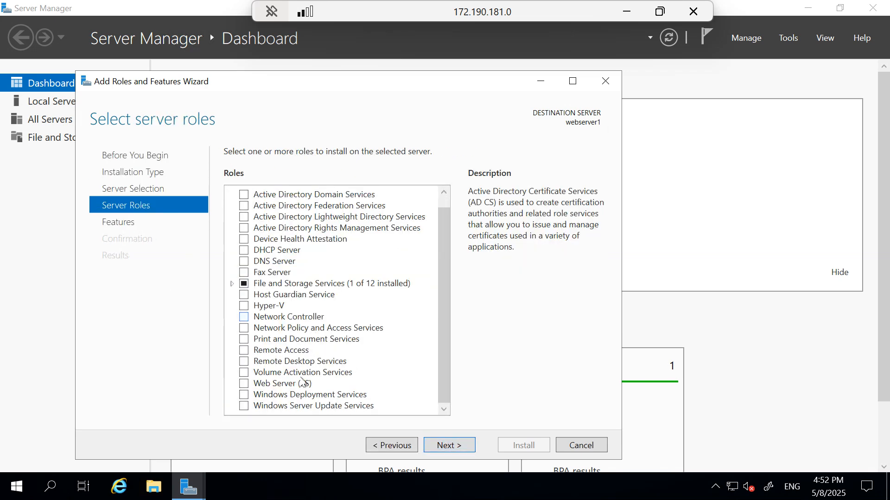
{"action": "left_click", "coordinate": [245, 385]}
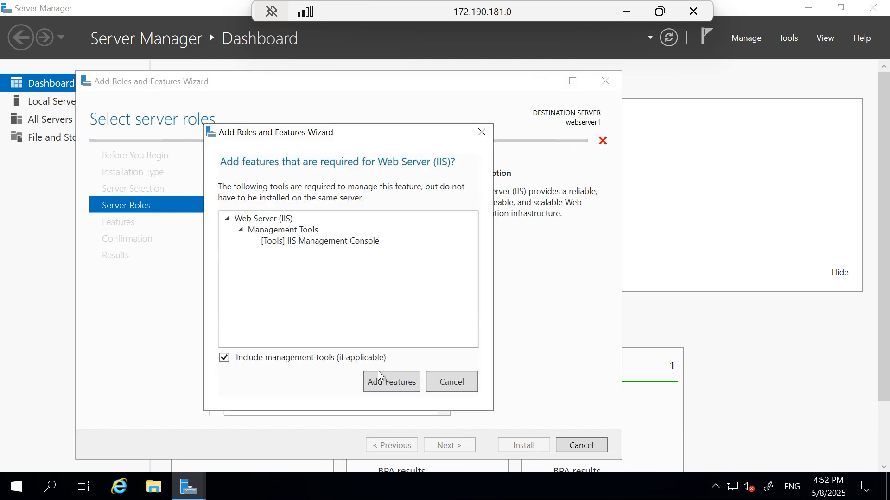
{"action": "left_click", "coordinate": [388, 383]}
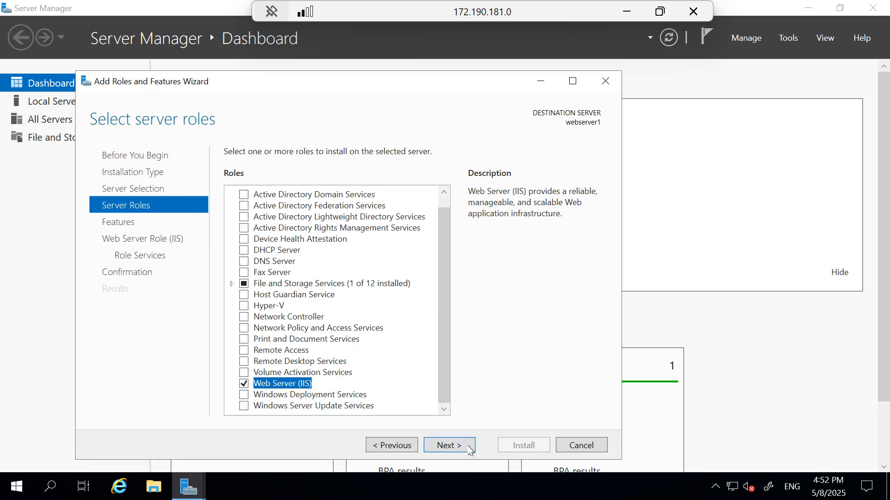
Keep default features and role services, start the IIS installation, and window the session
{"action": "key", "text": "Return"}
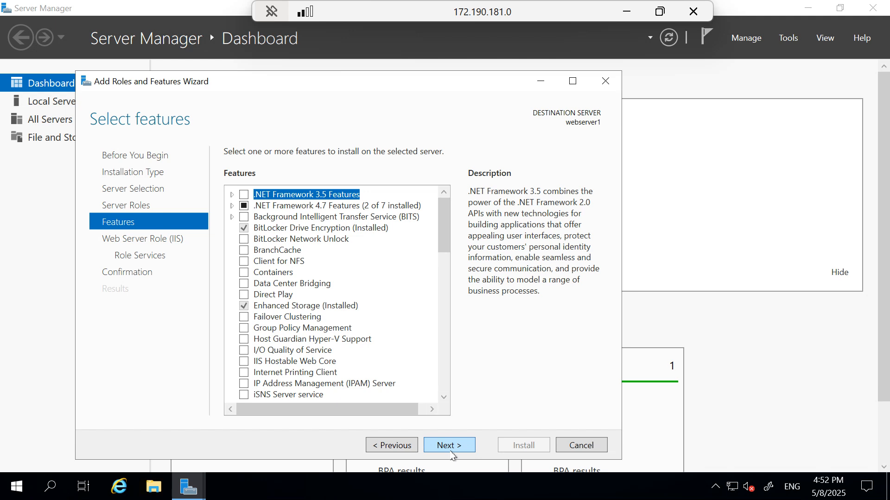
{"action": "left_click", "coordinate": [452, 451]}
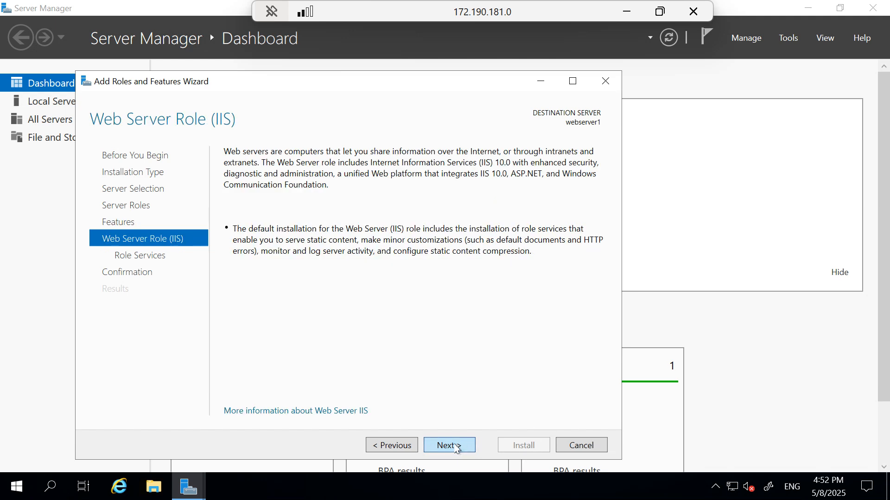
{"action": "left_click", "coordinate": [456, 447]}
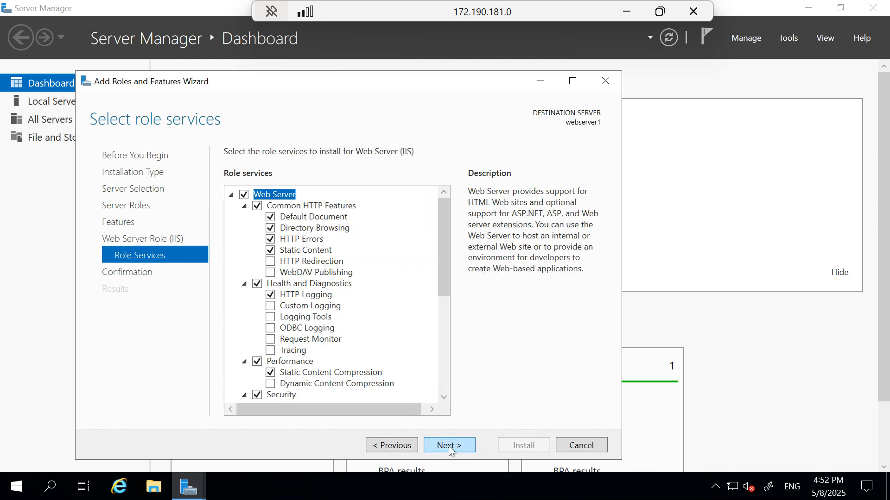
{"action": "left_click", "coordinate": [450, 450]}
{"action": "left_click", "coordinate": [533, 447]}
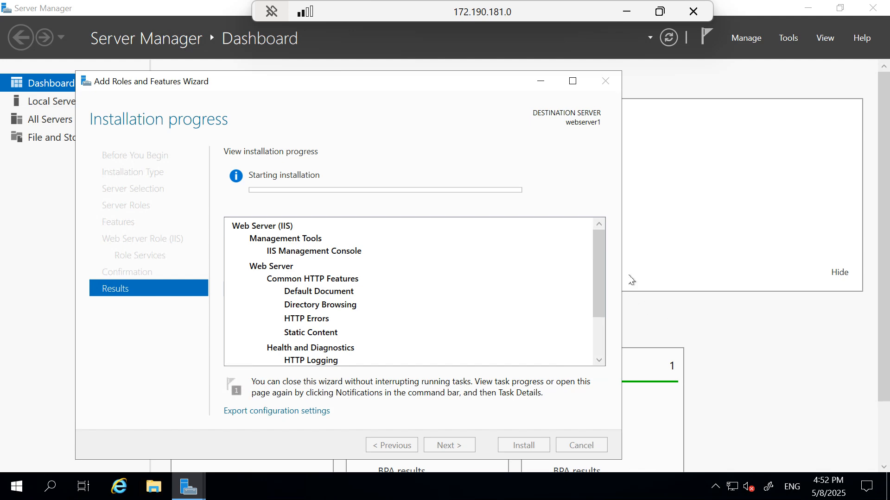
{"action": "double_click", "coordinate": [514, 5]}
Load webserver1's public IP 172.190.181.0 in a new Chrome tab and reload it
{"action": "left_click", "coordinate": [294, 6]}
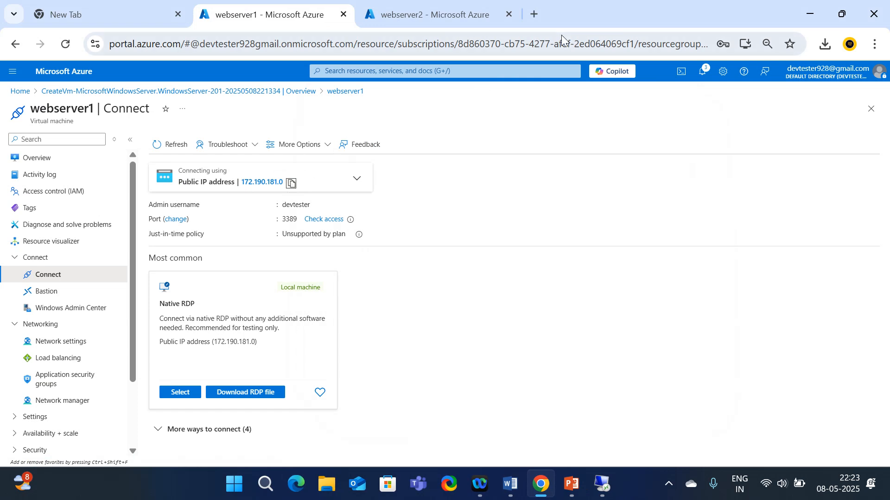
{"action": "left_click", "coordinate": [534, 14]}
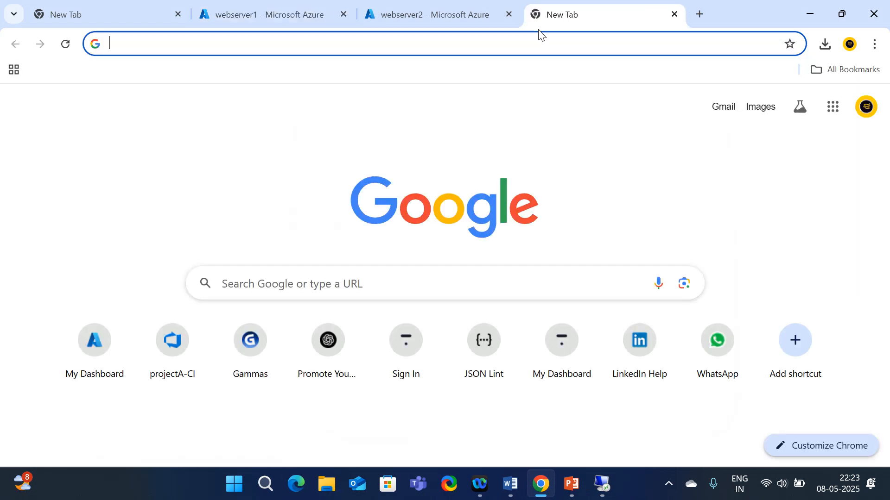
{"action": "type", "text": "172.190.181.0"}
{"action": "key", "text": "Return"}
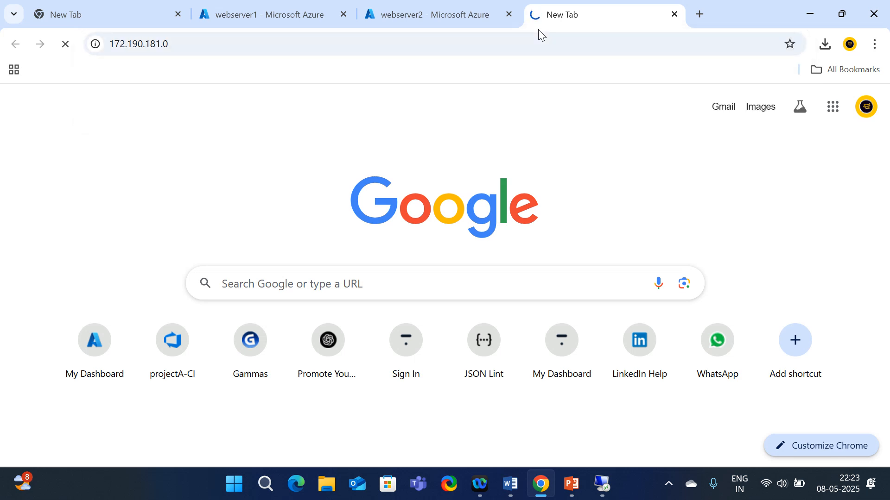
{"action": "key", "text": "F5"}
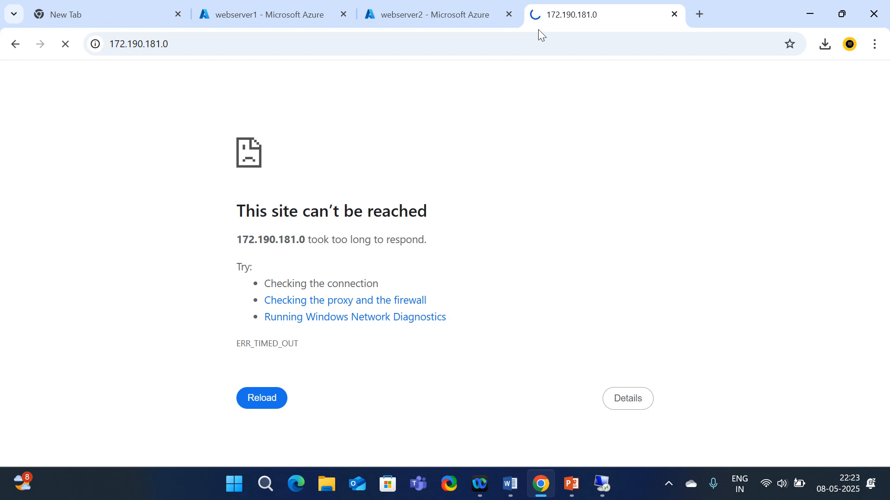
Check the portal tabs and VM deployment overview, then retry 172.190.181.0, which still times out
{"action": "left_click", "coordinate": [456, 15]}
{"action": "left_click", "coordinate": [286, 14]}
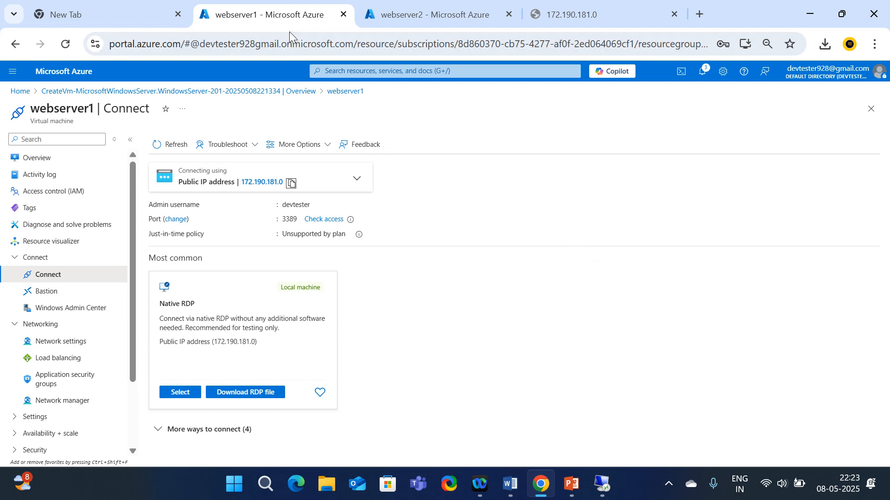
{"action": "left_click", "coordinate": [576, 14]}
{"action": "left_click", "coordinate": [285, 10]}
{"action": "left_click", "coordinate": [143, 96]}
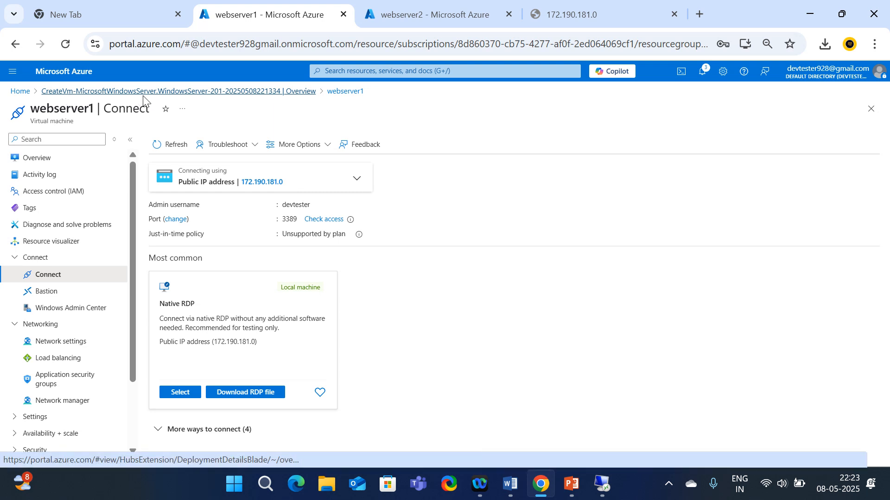
{"action": "left_click", "coordinate": [596, 14]}
{"action": "left_click", "coordinate": [67, 44]}
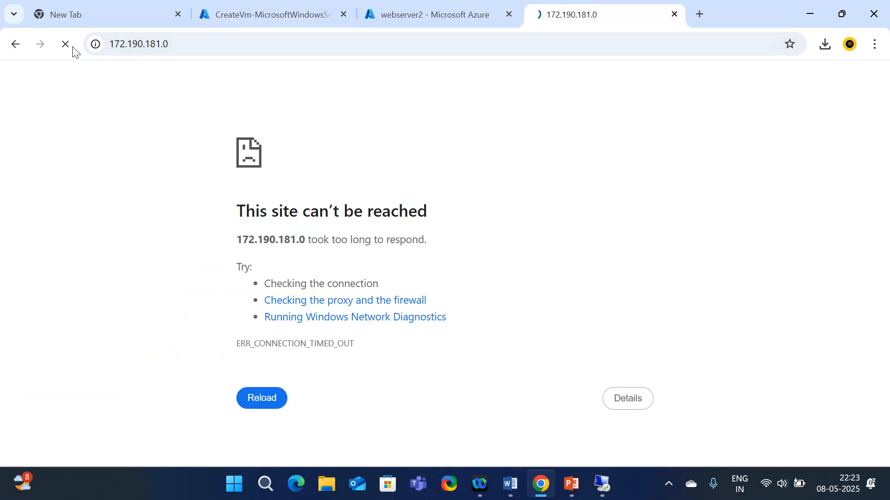
{"action": "left_click", "coordinate": [208, 40]}
Check webserver1's session full screen, then return it to a window
{"action": "mouse_move", "coordinate": [602, 487]}
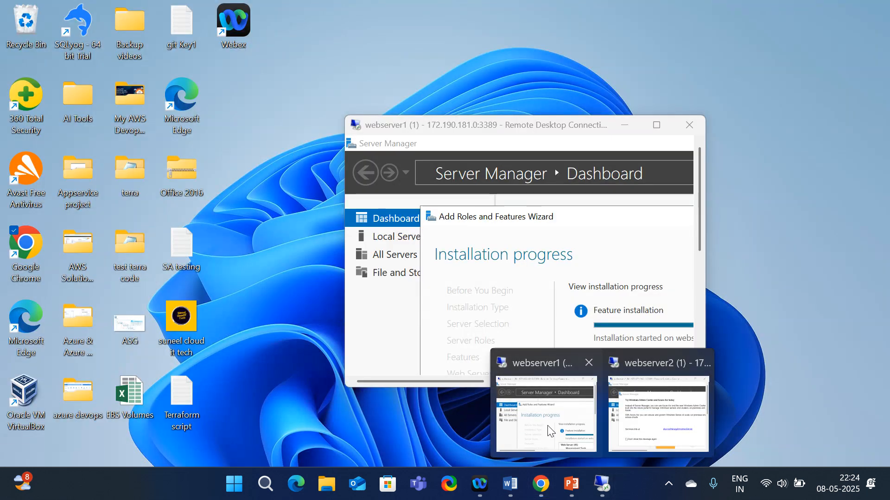
{"action": "left_click", "coordinate": [576, 445]}
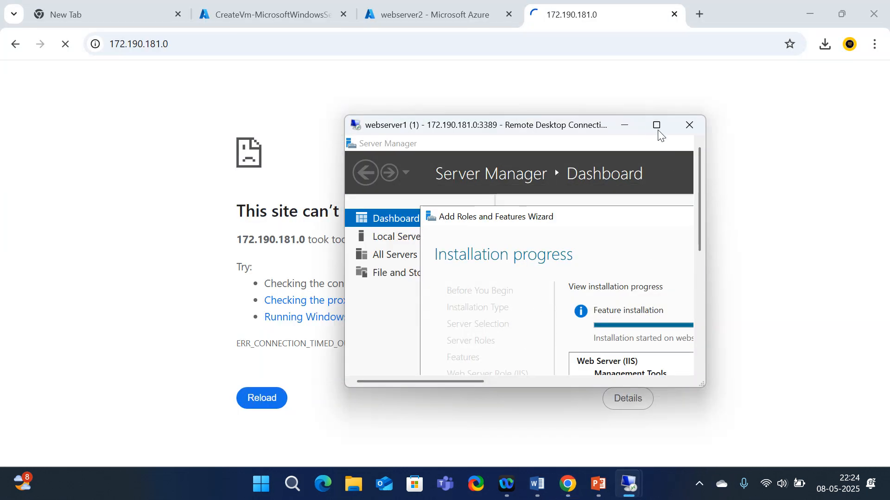
{"action": "left_click", "coordinate": [657, 126]}
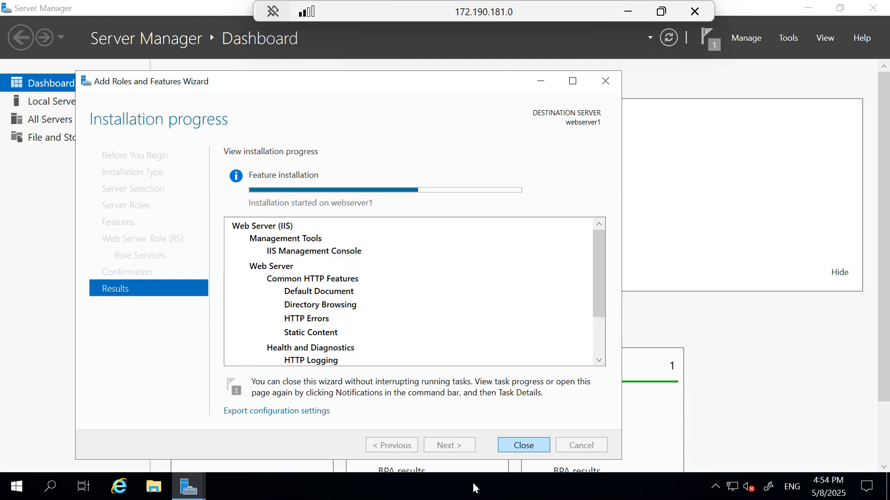
{"action": "double_click", "coordinate": [500, 7]}
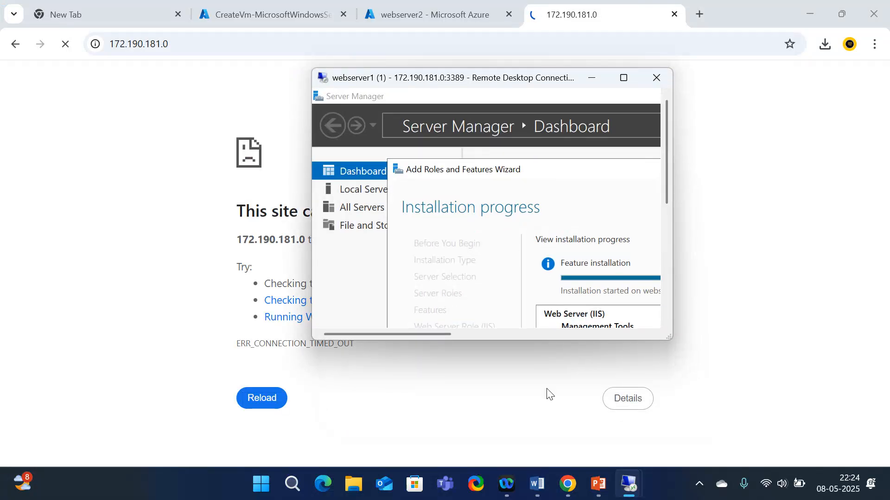
Show webserver2's session full screen, allow network discovery, and dismiss the Windows Admin Center popup
{"action": "mouse_move", "coordinate": [624, 480]}
{"action": "left_click", "coordinate": [658, 403]}
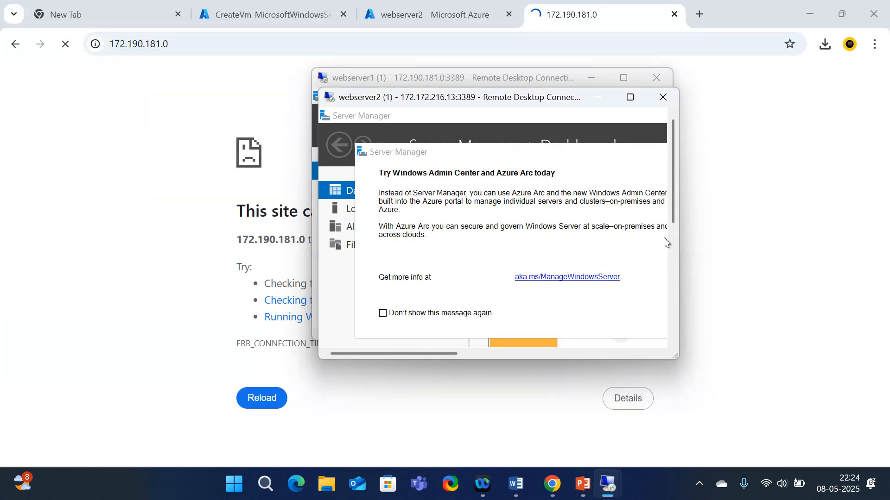
{"action": "left_click", "coordinate": [632, 97]}
{"action": "left_click", "coordinate": [752, 250]}
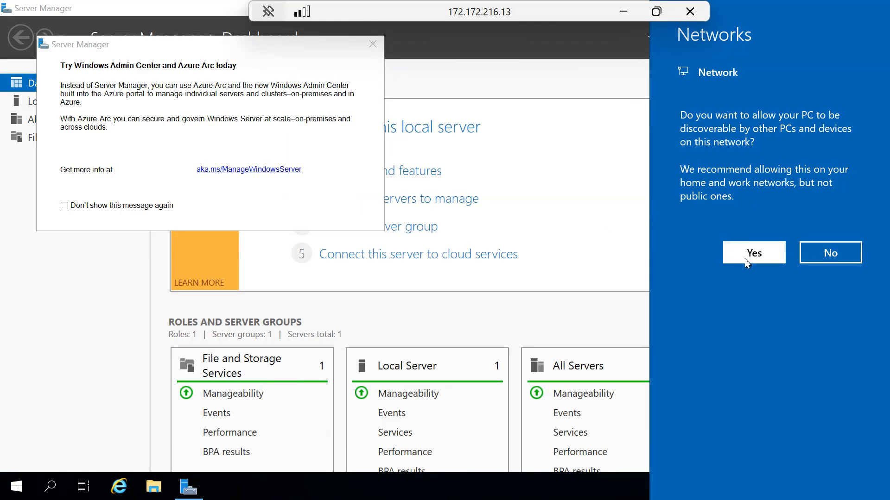
{"action": "left_click", "coordinate": [372, 45]}
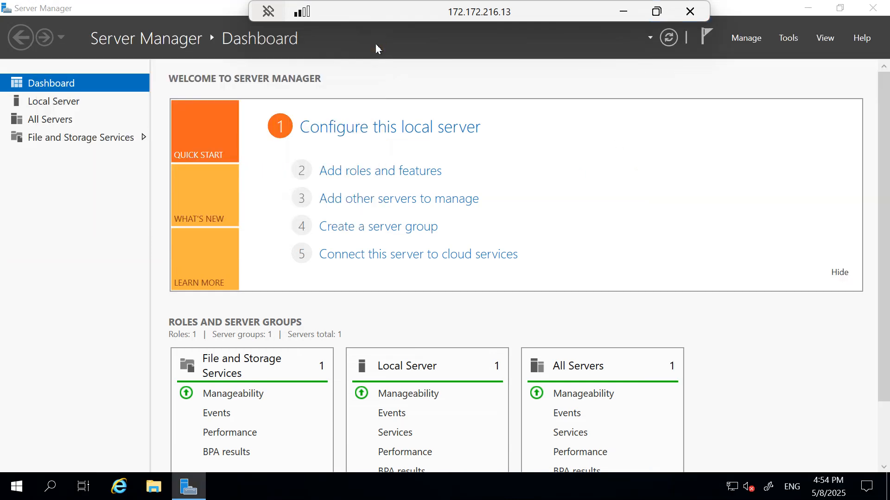
In Add Roles and Features, tick Web Server (IIS) on webserver2 and add its required features
{"action": "left_click", "coordinate": [357, 175]}
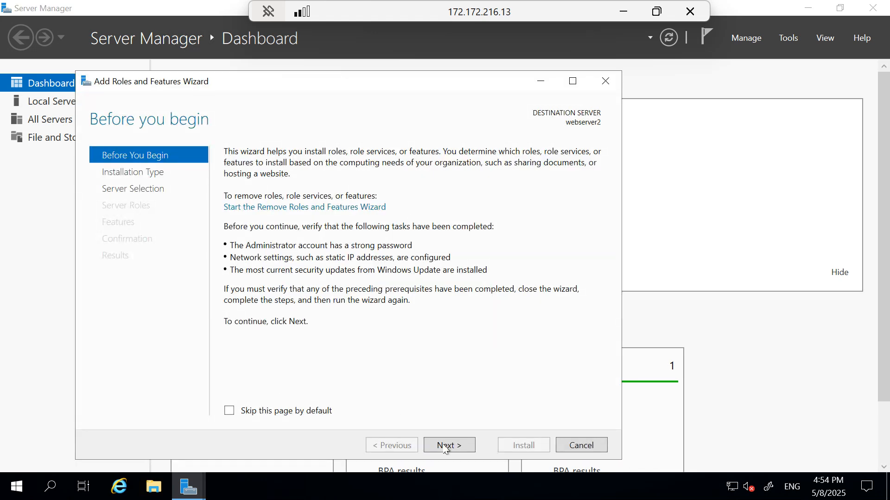
{"action": "left_click", "coordinate": [445, 446]}
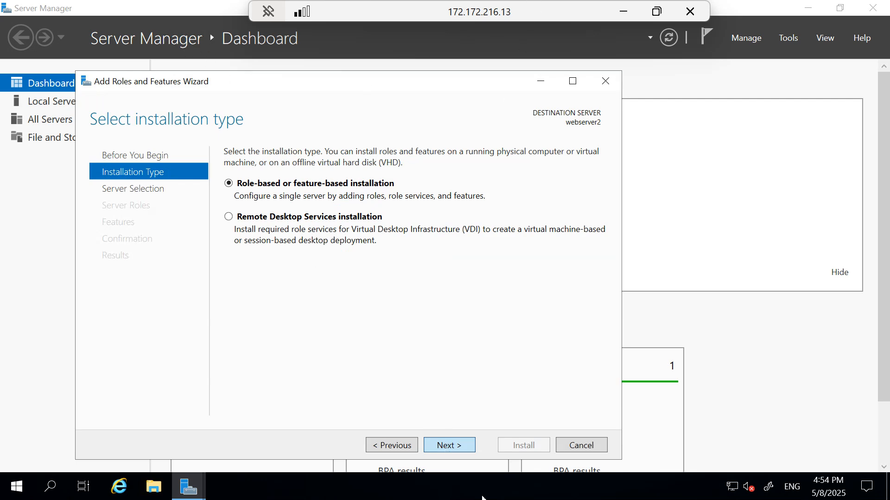
{"action": "left_click", "coordinate": [455, 451]}
{"action": "left_click", "coordinate": [454, 449]}
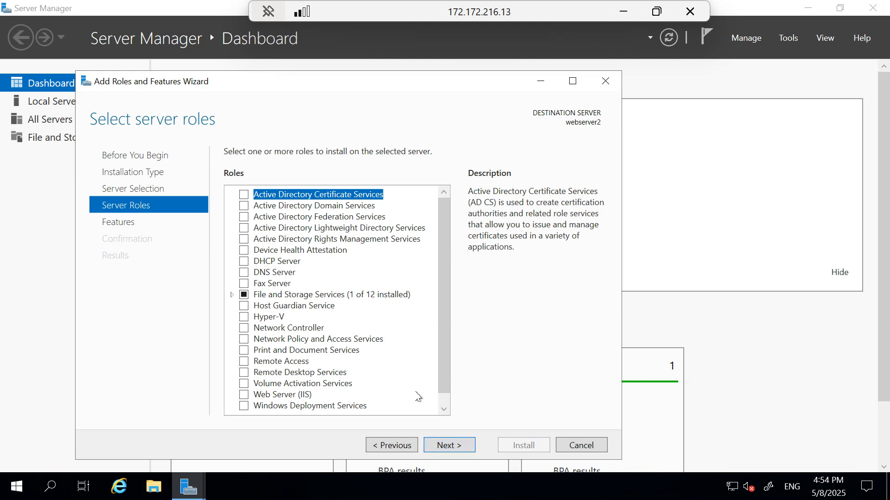
{"action": "left_click", "coordinate": [247, 395]}
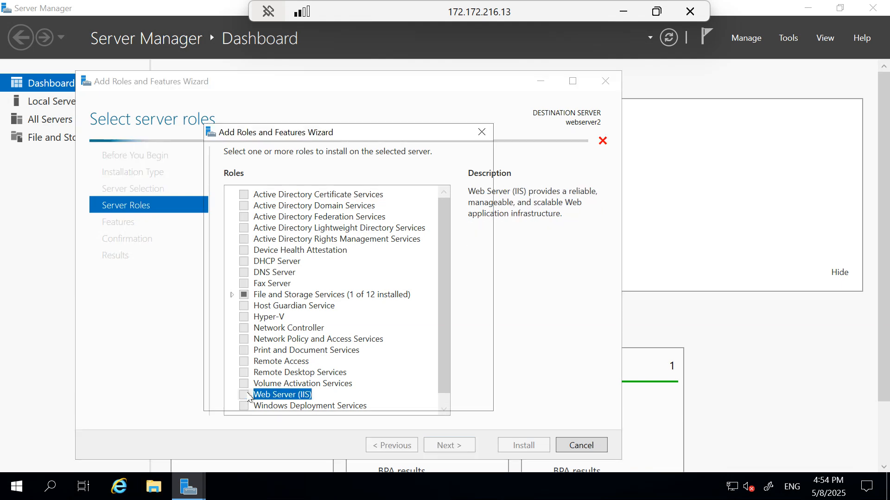
{"action": "left_click", "coordinate": [391, 385]}
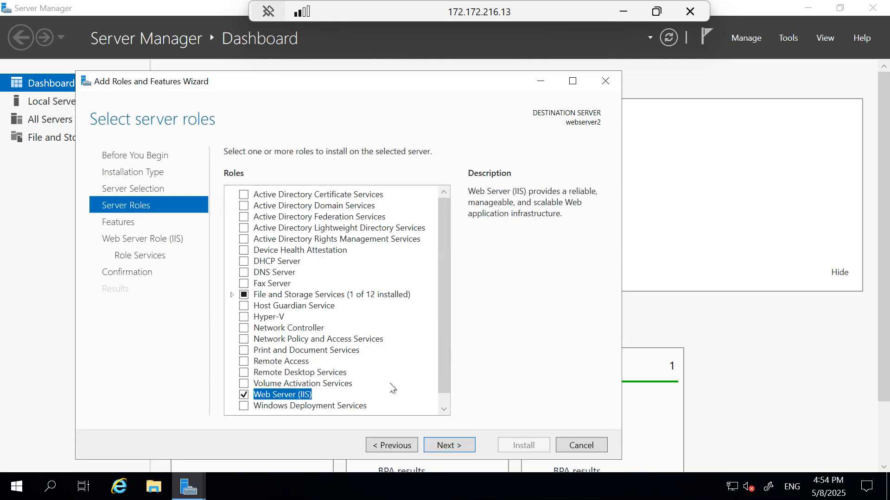
Keep default features and role services and start the IIS installation on webserver2
{"action": "left_click", "coordinate": [456, 448]}
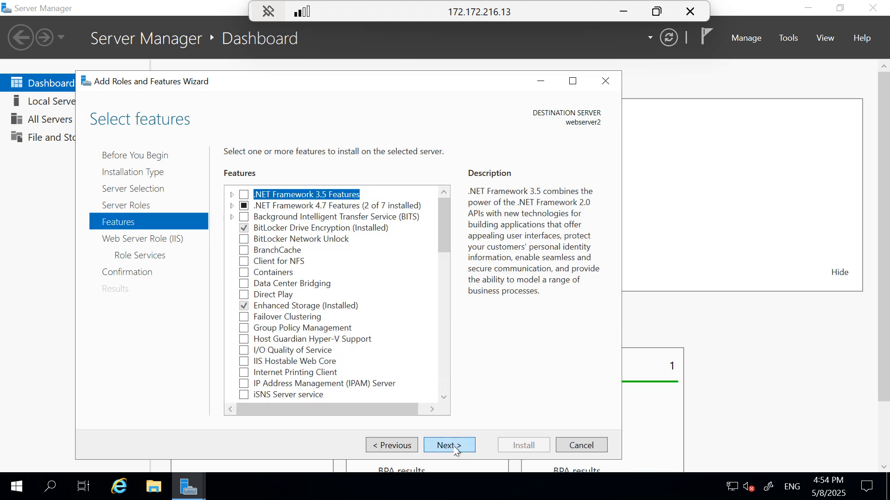
{"action": "left_click", "coordinate": [457, 449]}
{"action": "left_click", "coordinate": [457, 448]}
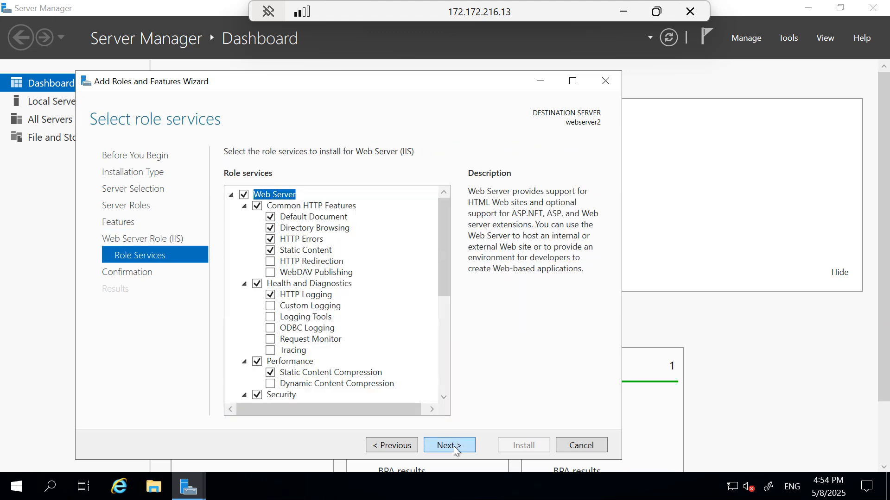
{"action": "left_click", "coordinate": [457, 448]}
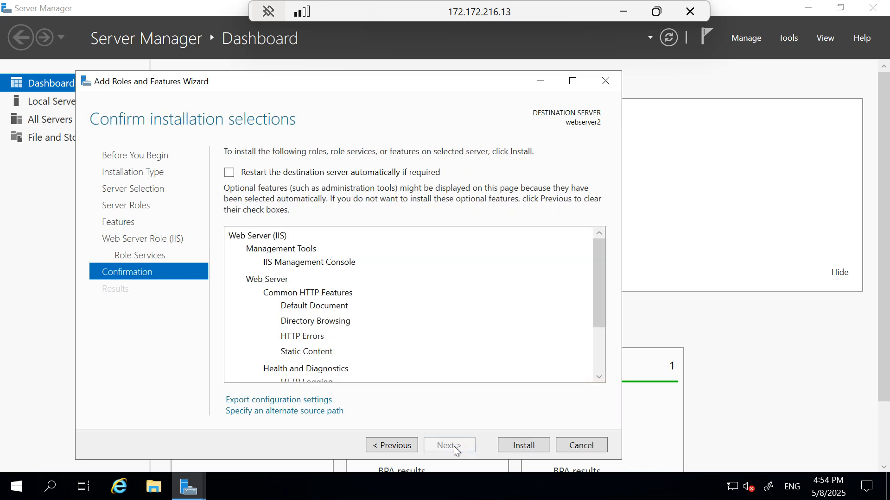
{"action": "left_click", "coordinate": [518, 446]}
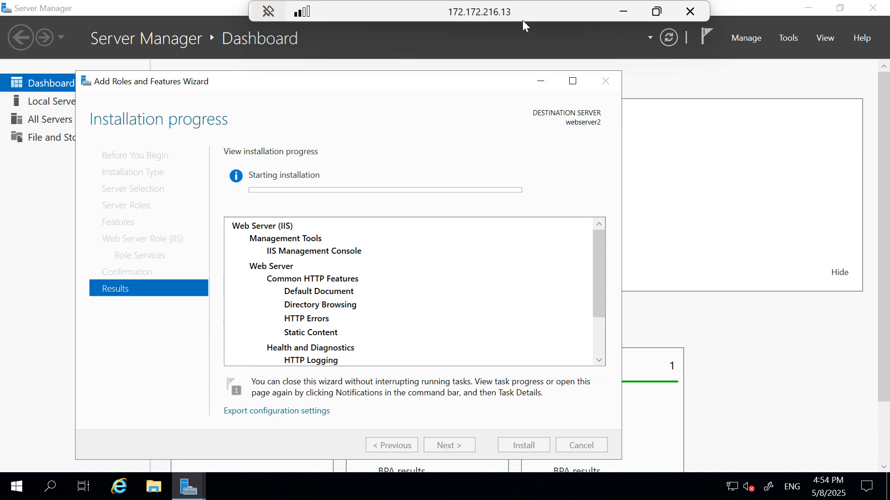
Show webserver1's session full screen, confirm IIS installed successfully, and close the wizard
{"action": "left_click_drag", "start_coordinate": [504, 17], "coordinate": [683, 210]}
{"action": "left_click_drag", "start_coordinate": [475, 74], "coordinate": [475, 41]}
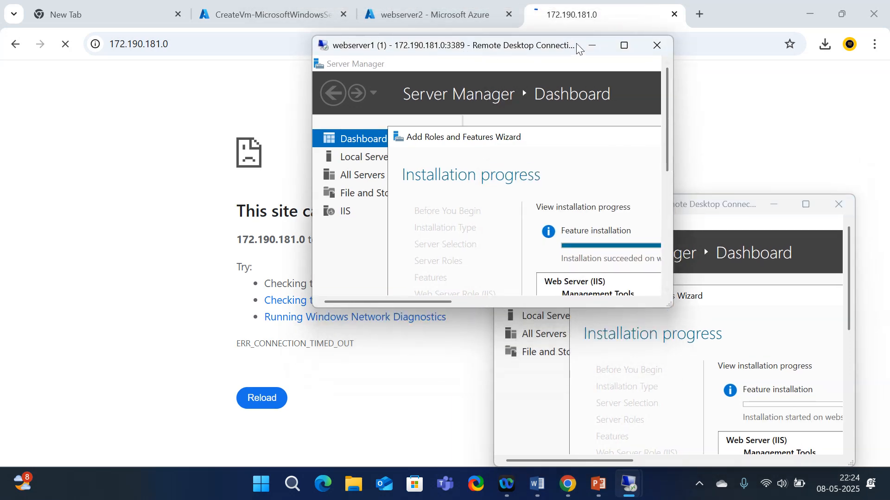
{"action": "left_click", "coordinate": [624, 45]}
{"action": "scroll", "coordinate": [389, 323], "scroll_direction": "down", "scroll_amount": 1}
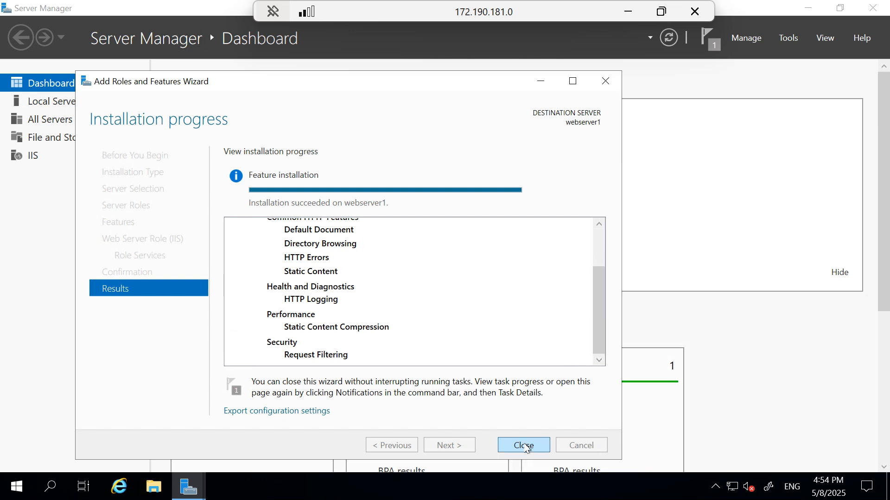
{"action": "left_click", "coordinate": [521, 451]}
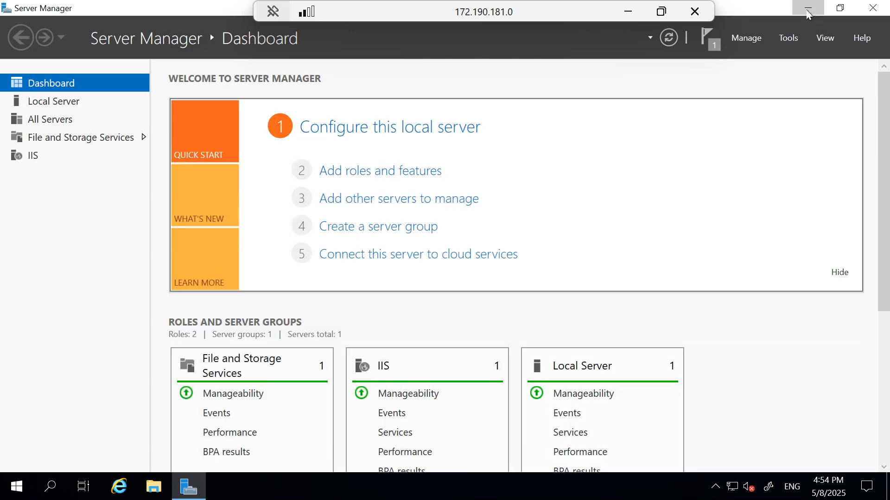
Minimize Server Manager, window the session, and go to the Azure portal home page in Chrome
{"action": "left_click", "coordinate": [807, 8]}
{"action": "double_click", "coordinate": [513, 10]}
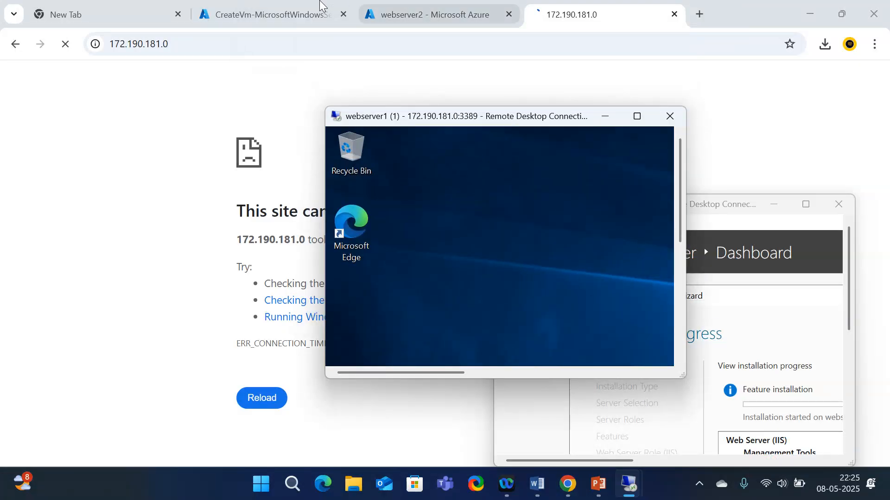
{"action": "left_click", "coordinate": [296, 6]}
{"action": "left_click", "coordinate": [278, 16]}
{"action": "left_click", "coordinate": [20, 91]}
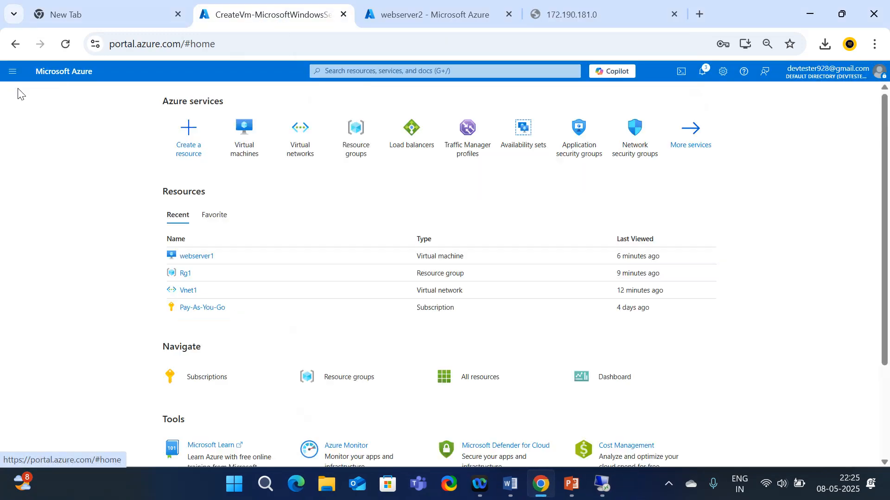
Copy webserver1's public IP 172.190.181.0 from its VM page and load it in the test tab
{"action": "left_click", "coordinate": [246, 149]}
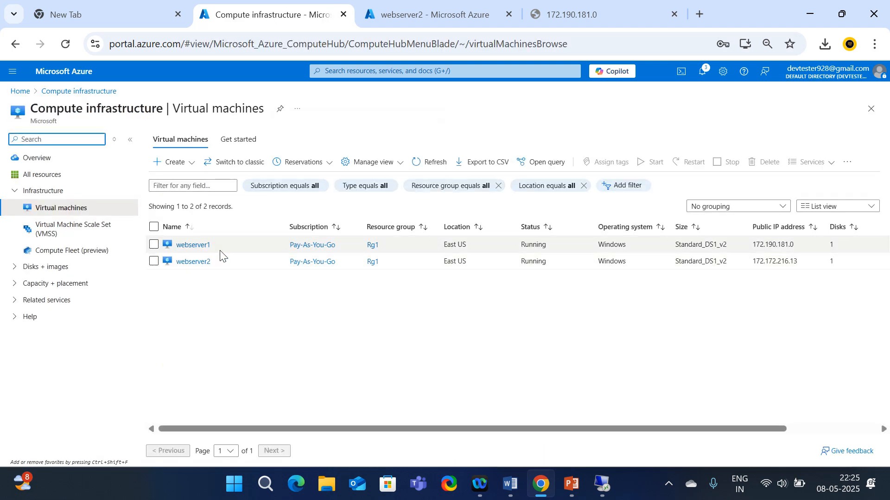
{"action": "left_click", "coordinate": [192, 245]}
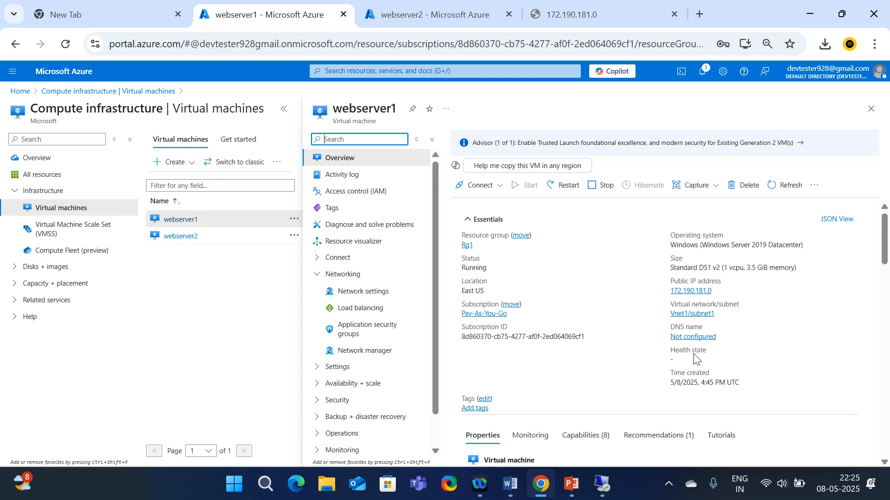
{"action": "left_click", "coordinate": [719, 291]}
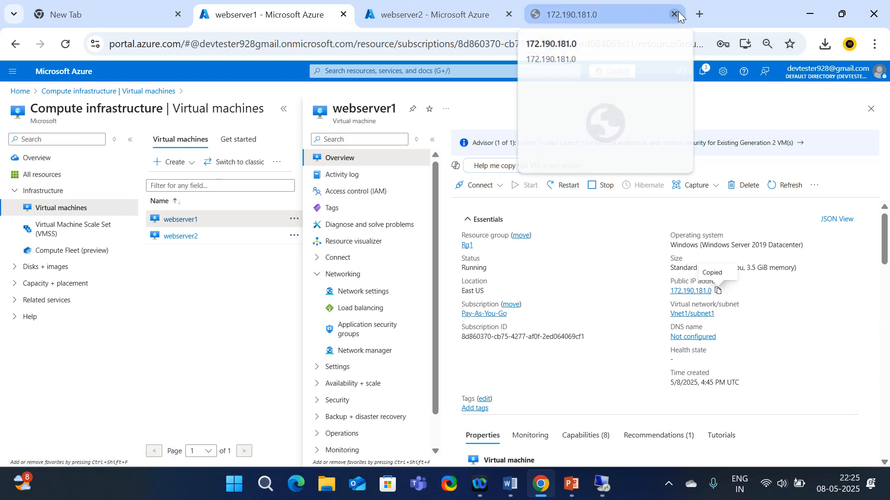
{"action": "left_click", "coordinate": [539, 15]}
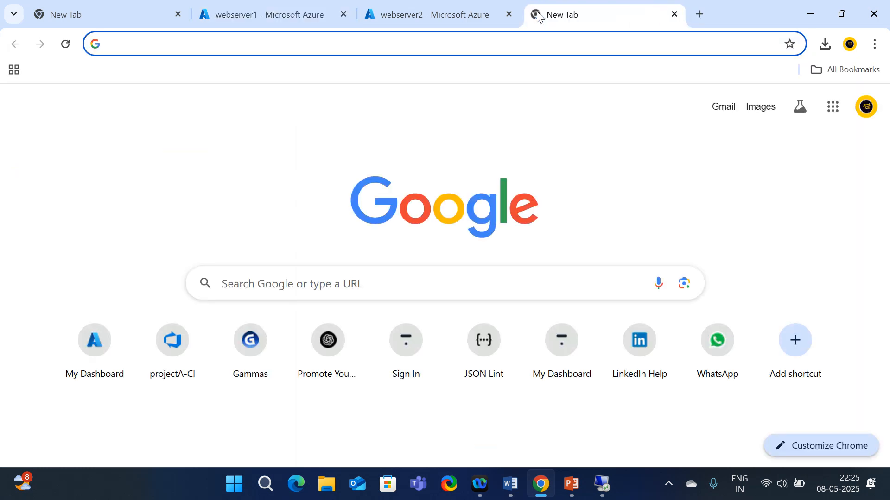
{"action": "key", "text": "ctrl+v"}
{"action": "key", "text": "Return"}
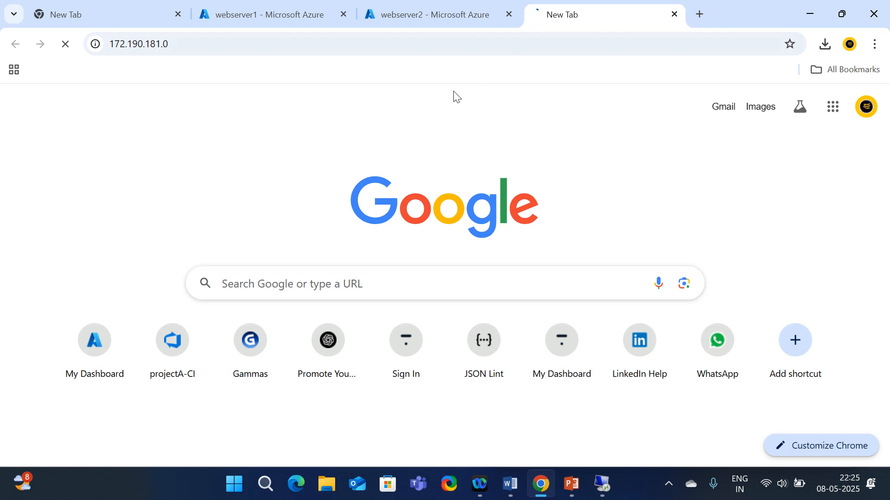
{"action": "left_click", "coordinate": [274, 404]}
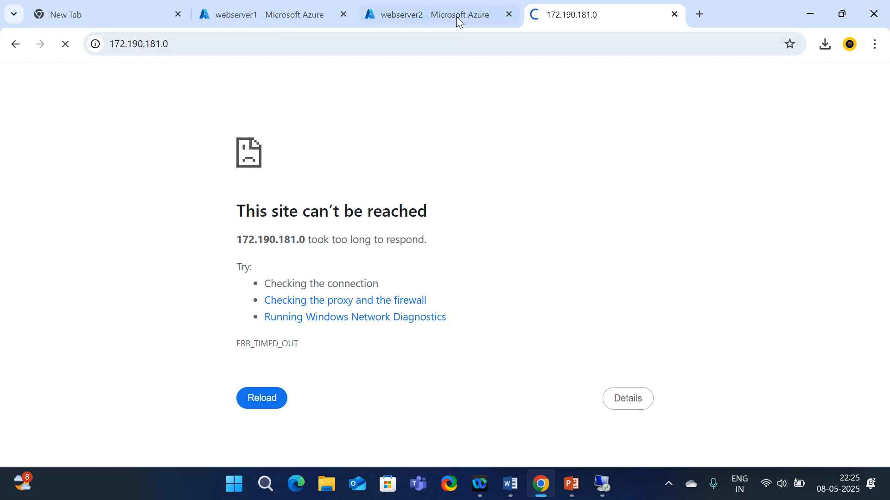
Reload the 172.190.181.0 tab again and copy its address
{"action": "left_click", "coordinate": [282, 13]}
{"action": "left_click", "coordinate": [556, 11]}
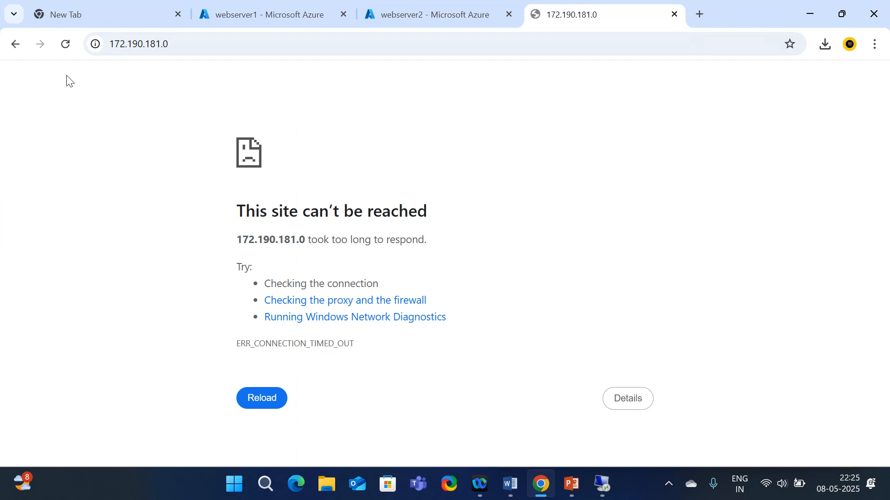
{"action": "left_click", "coordinate": [66, 44]}
{"action": "left_click", "coordinate": [245, 14]}
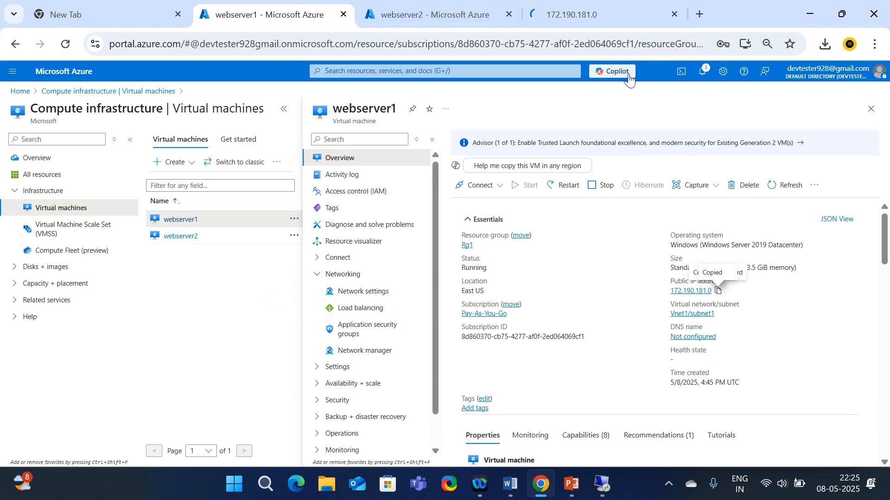
{"action": "left_click", "coordinate": [594, 12]}
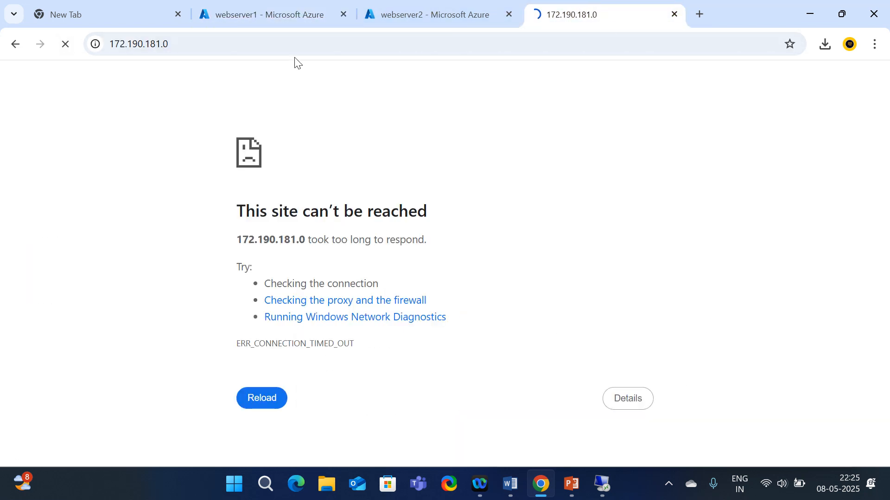
{"action": "left_click", "coordinate": [165, 45]}
{"action": "key", "text": "ctrl+c"}
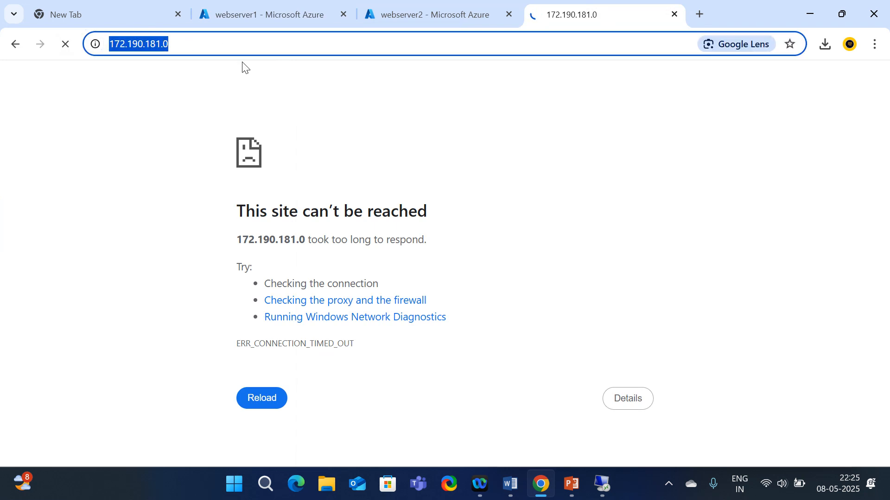
Try 172.190.181.0 in an incognito window, which times out, then hide it
{"action": "left_click", "coordinate": [875, 44]}
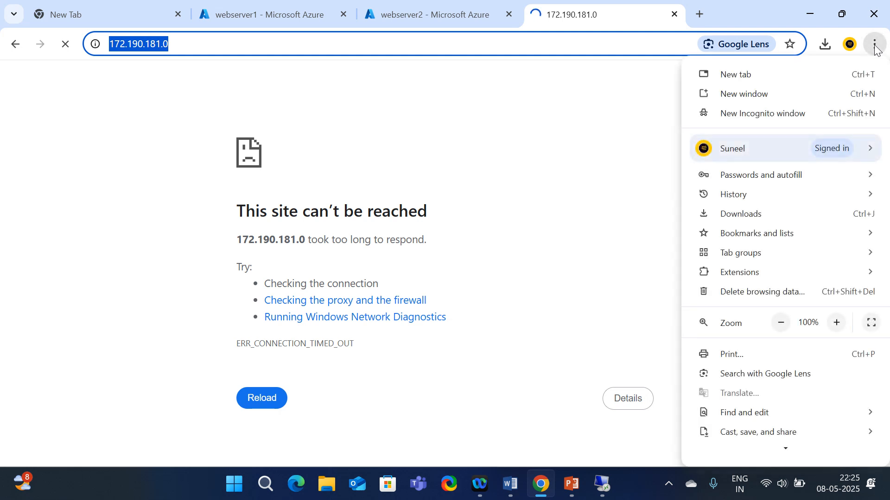
{"action": "left_click", "coordinate": [745, 115]}
{"action": "key", "text": "ctrl+v"}
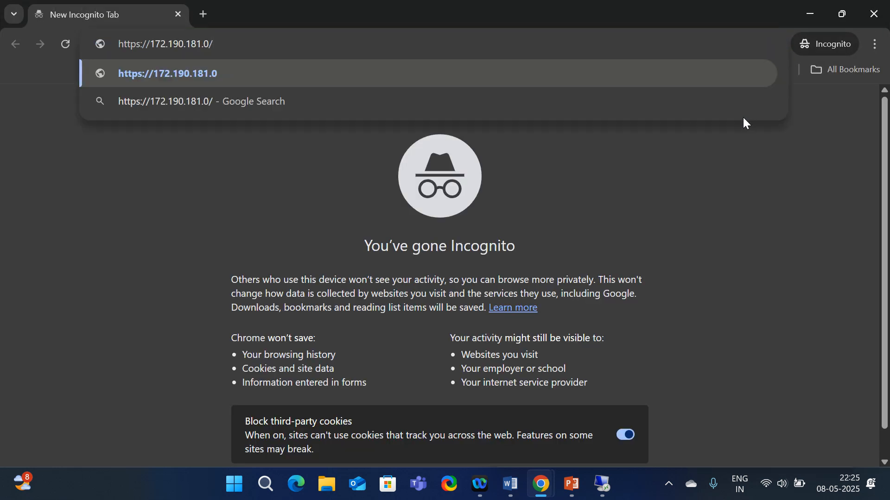
{"action": "key", "text": "Return"}
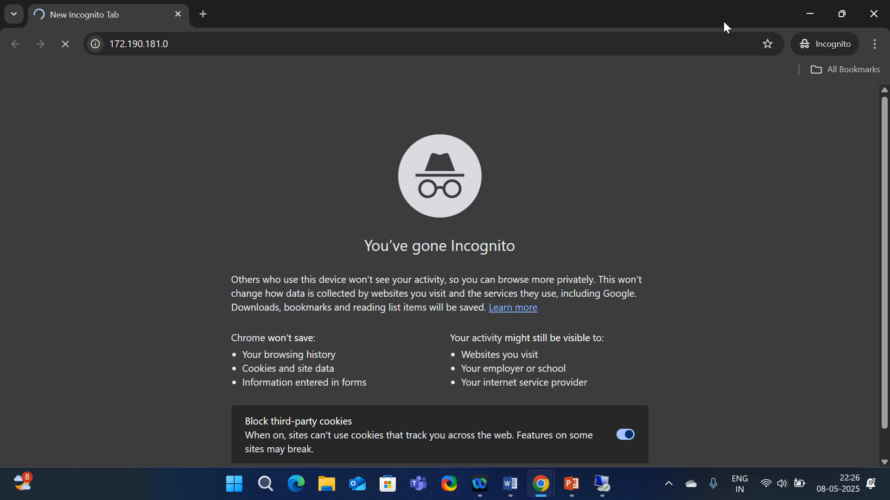
{"action": "left_click_drag", "start_coordinate": [642, 5], "coordinate": [599, 59]}
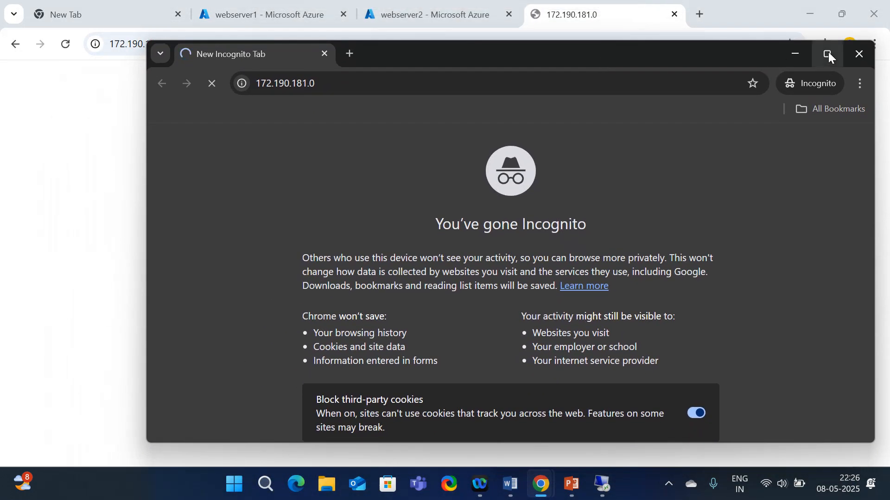
{"action": "left_click", "coordinate": [827, 54]}
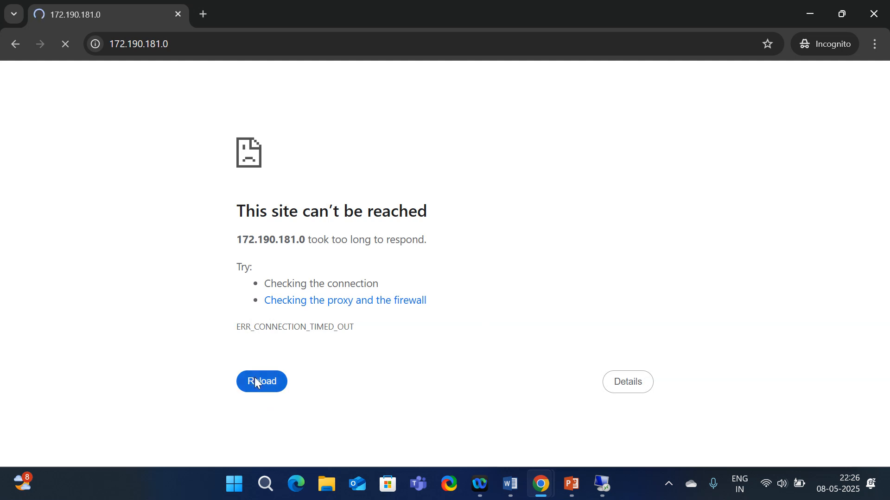
{"action": "left_click", "coordinate": [807, 18]}
{"action": "left_click", "coordinate": [269, 14]}
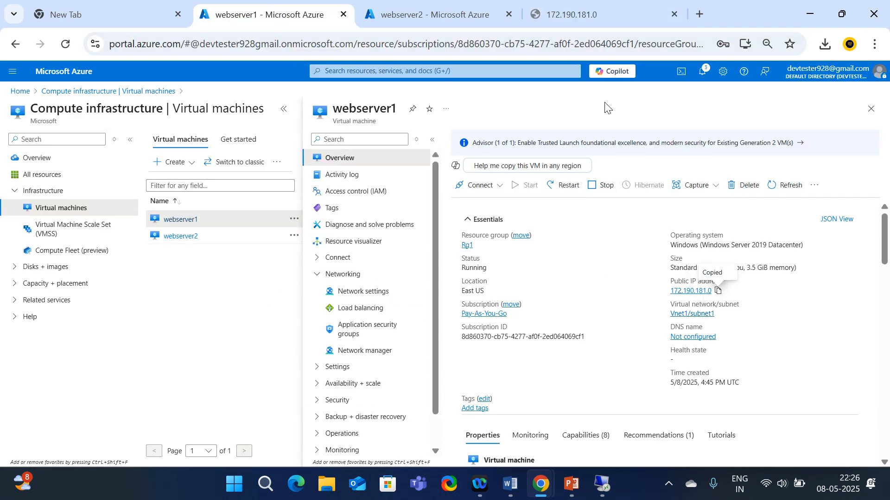
Retry loading 172.190.181.0 and bring up the webserver2 remote session
{"action": "left_click", "coordinate": [571, 14]}
{"action": "left_click", "coordinate": [65, 45]}
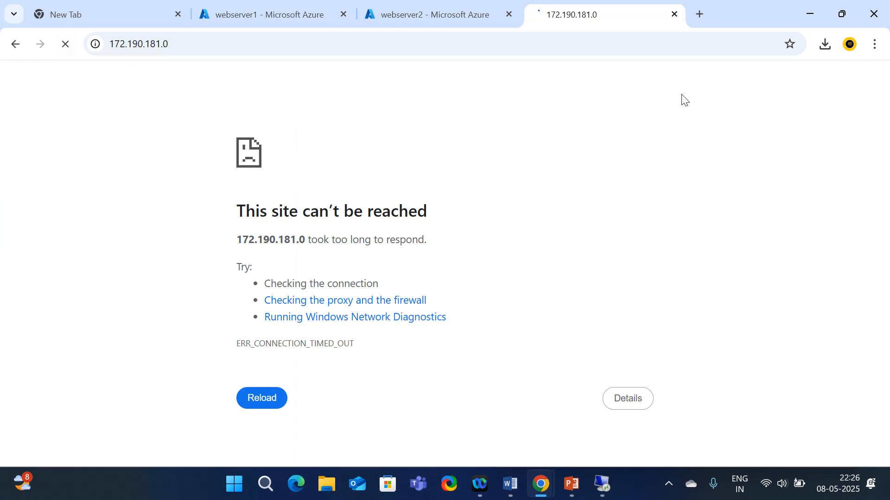
{"action": "left_click", "coordinate": [606, 487]}
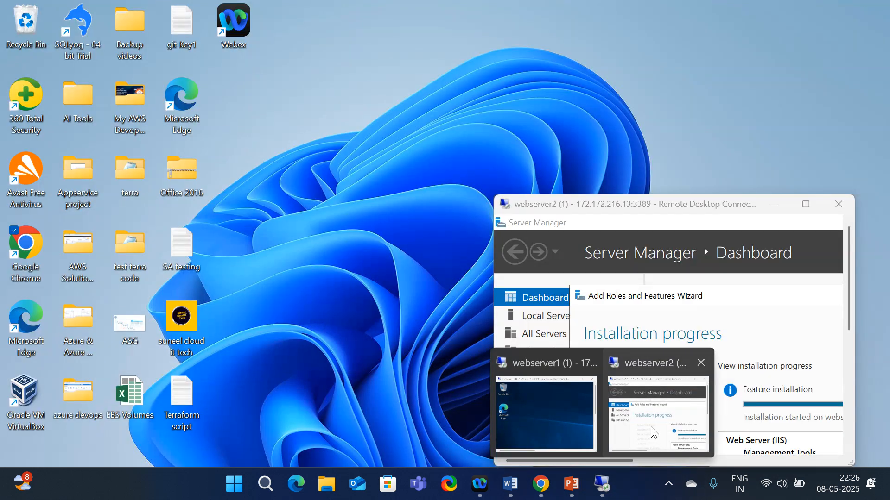
{"action": "left_click", "coordinate": [658, 413]}
Check webserver2's IIS install progress full screen, then return to the 172.190.181.0 tab
{"action": "left_click", "coordinate": [807, 206]}
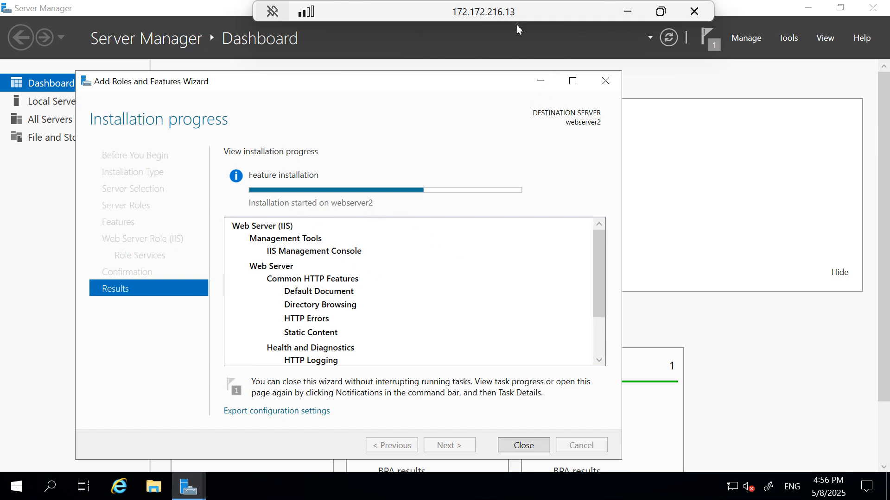
{"action": "left_click", "coordinate": [661, 11]}
{"action": "left_click", "coordinate": [412, 14]}
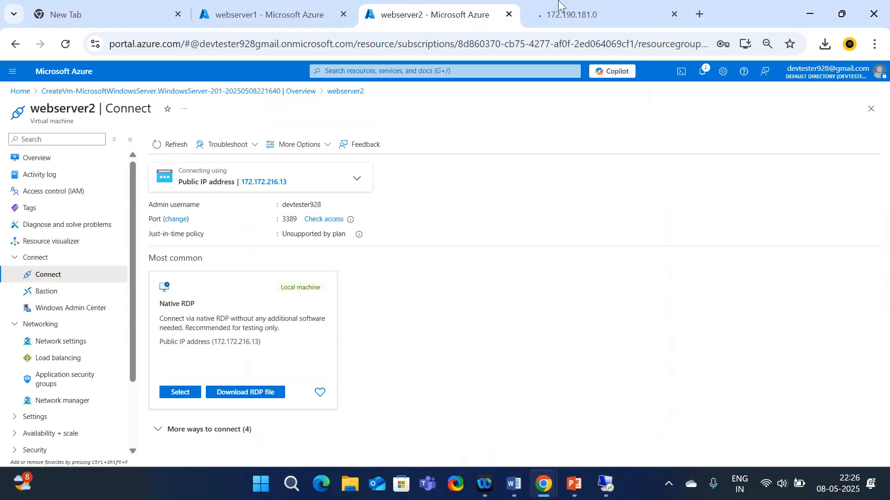
{"action": "left_click", "coordinate": [545, 5]}
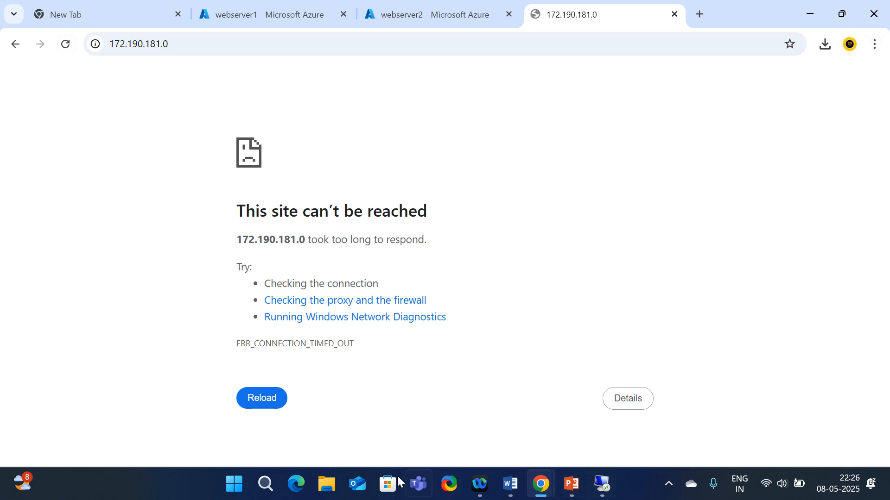
Reload 172.190.181.0 in the incognito window, then hide it and view webserver1's Azure overview
{"action": "left_click", "coordinate": [539, 486]}
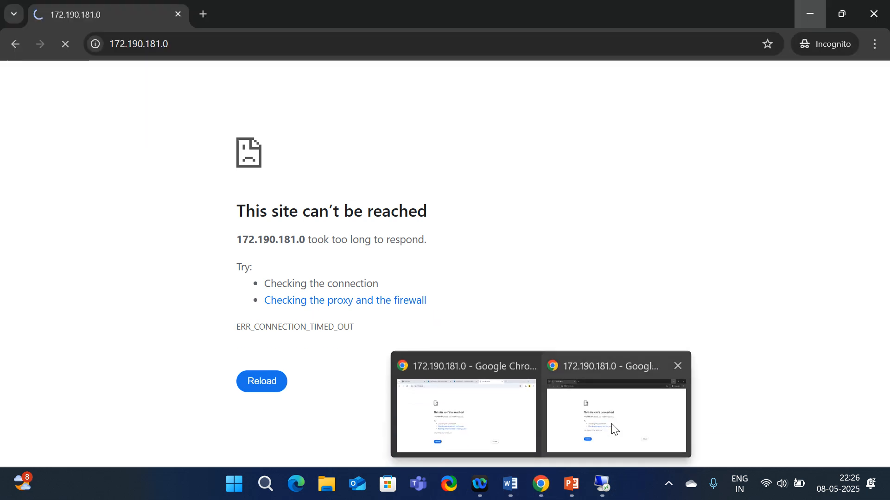
{"action": "left_click", "coordinate": [614, 429]}
{"action": "left_click", "coordinate": [66, 45]}
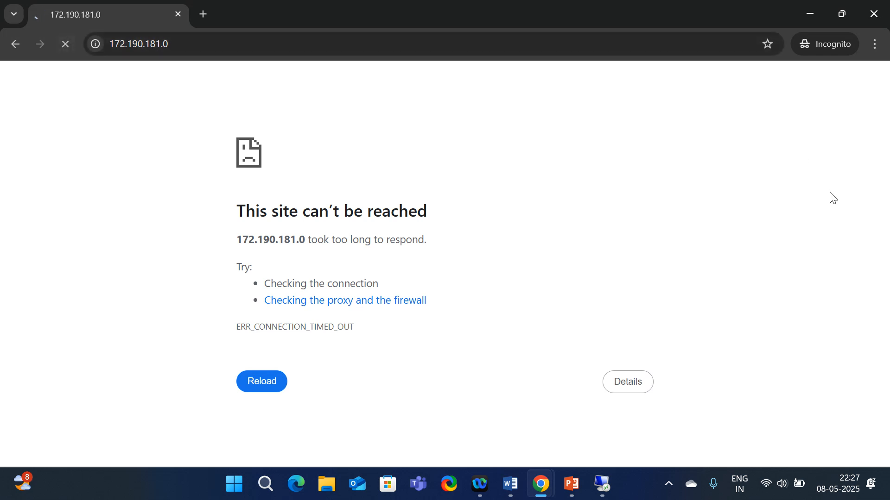
{"action": "left_click", "coordinate": [811, 13]}
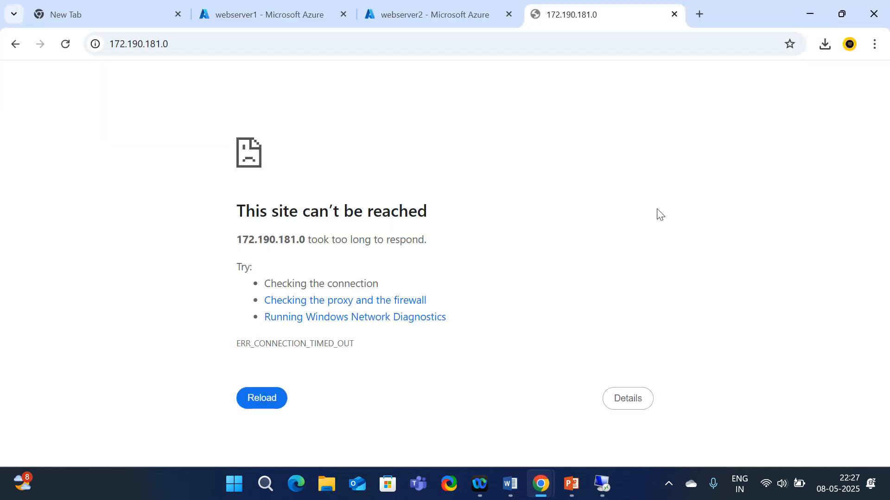
{"action": "left_click", "coordinate": [299, 6]}
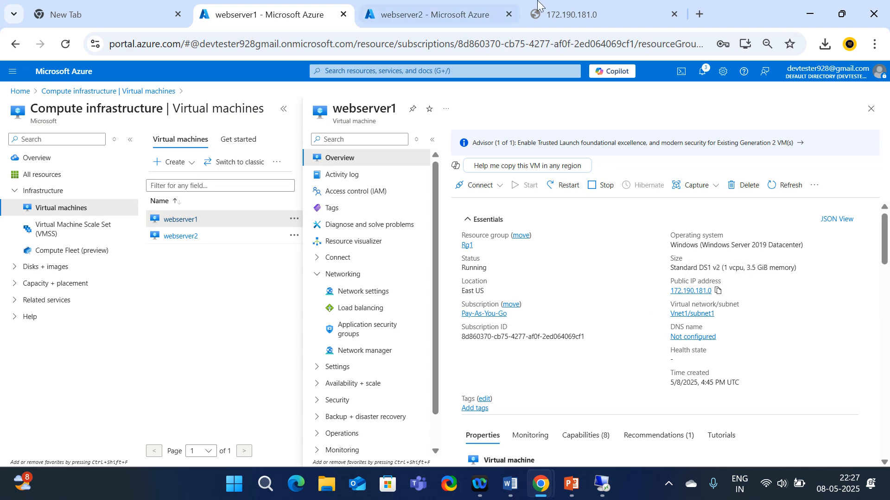
Replace the failed tab with a new one loading 172.190.181.0, showing the IIS welcome page
{"action": "left_click", "coordinate": [584, 6]}
{"action": "left_click", "coordinate": [674, 14]}
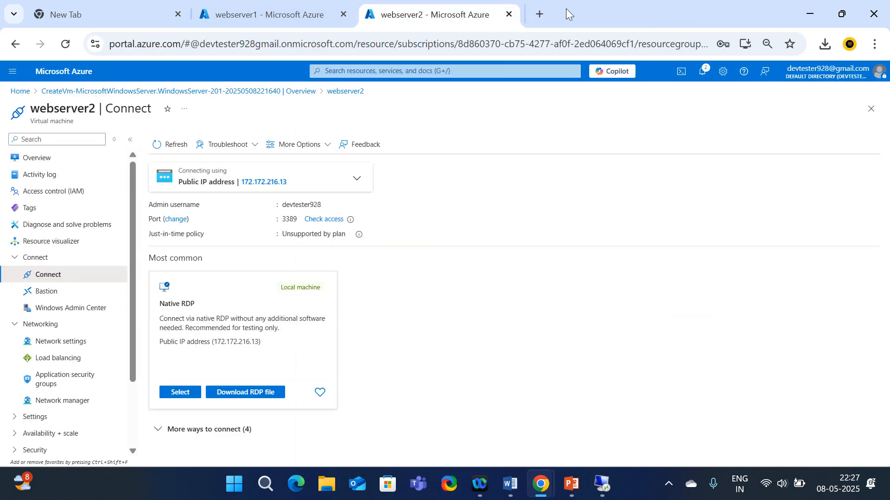
{"action": "left_click", "coordinate": [538, 14]}
{"action": "key", "text": "ctrl+v"}
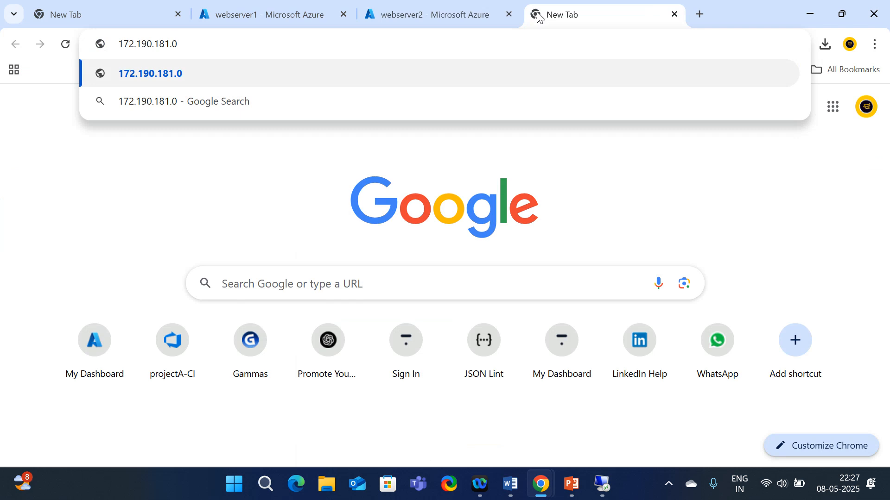
{"action": "key", "text": "Return"}
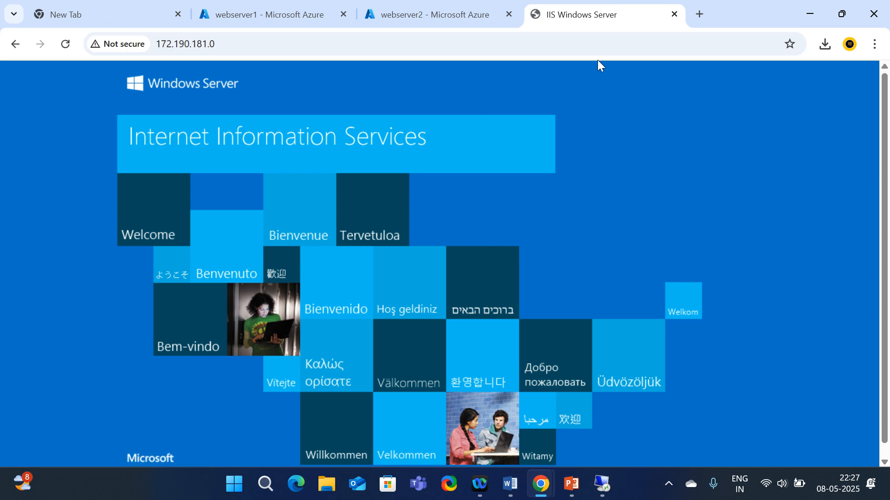
On webserver1's full-screen session, browse File Explorer to C:\inetpub\wwwroot
{"action": "mouse_move", "coordinate": [602, 484]}
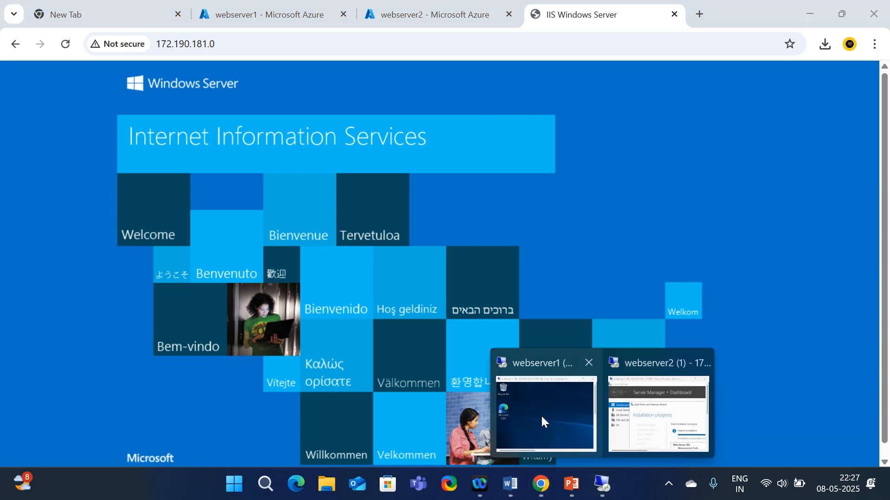
{"action": "left_click", "coordinate": [541, 415]}
{"action": "left_click", "coordinate": [642, 116]}
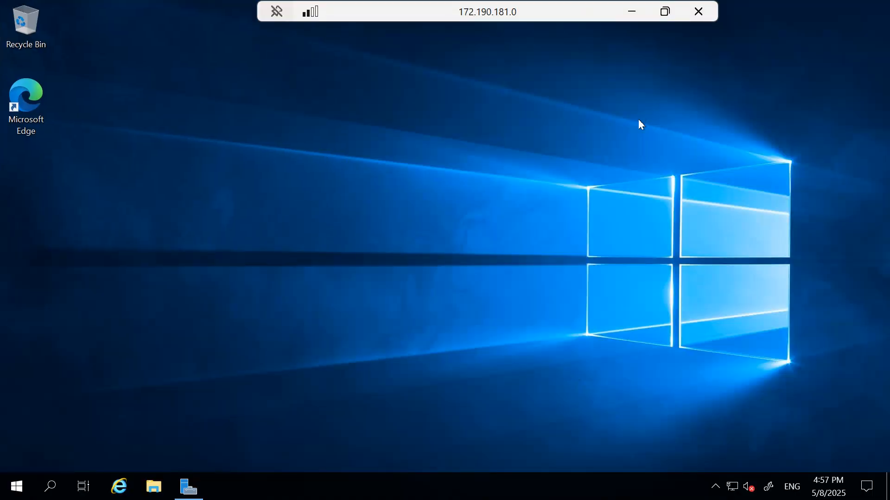
{"action": "left_click", "coordinate": [155, 487]}
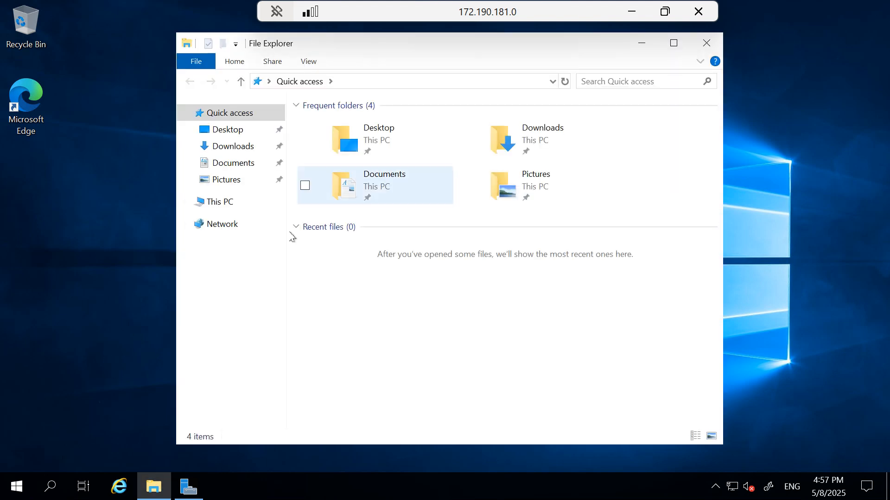
{"action": "left_click", "coordinate": [221, 202]}
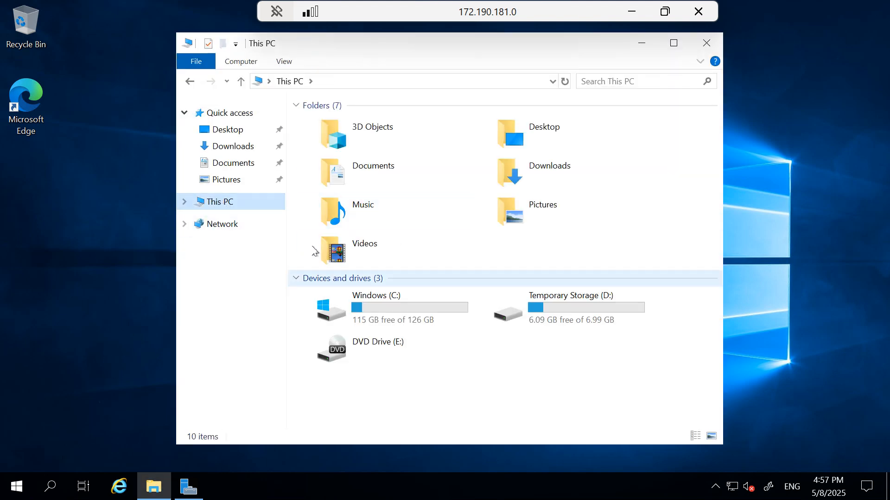
{"action": "double_click", "coordinate": [393, 317]}
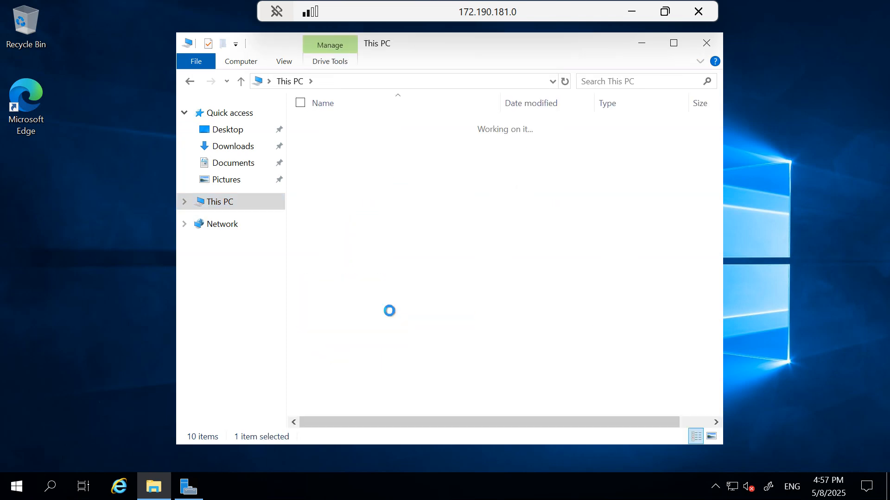
{"action": "double_click", "coordinate": [351, 130]}
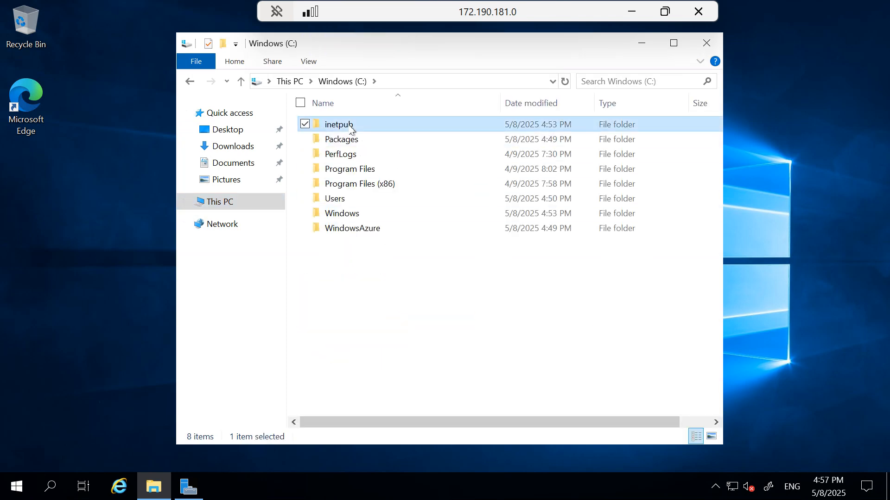
{"action": "double_click", "coordinate": [342, 184]}
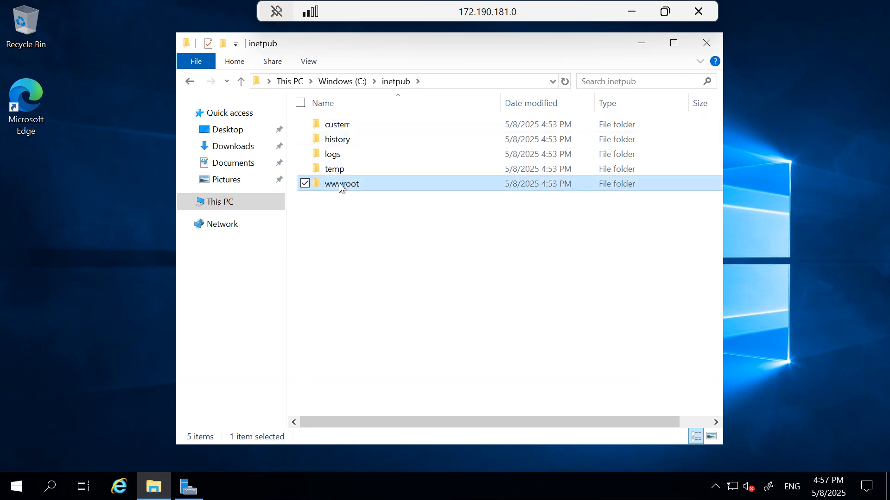
Delete both iisstart files from wwwroot
{"action": "left_click", "coordinate": [345, 145]}
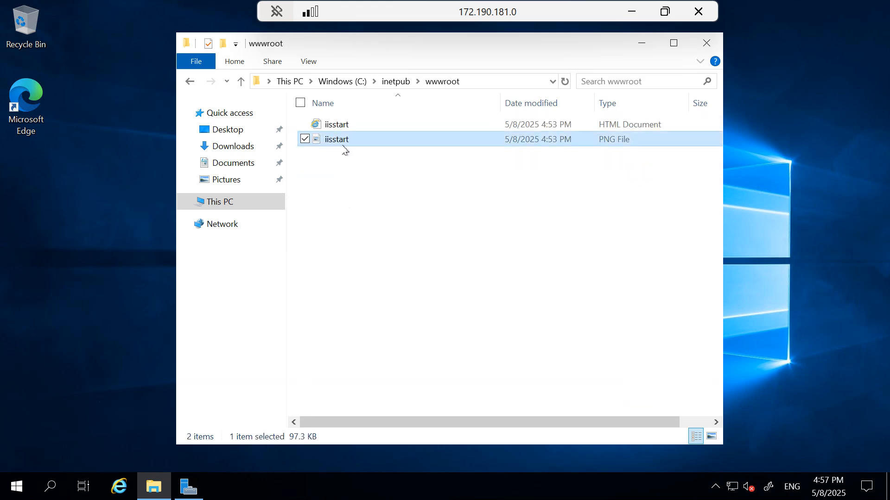
{"action": "key", "text": "ctrl+a"}
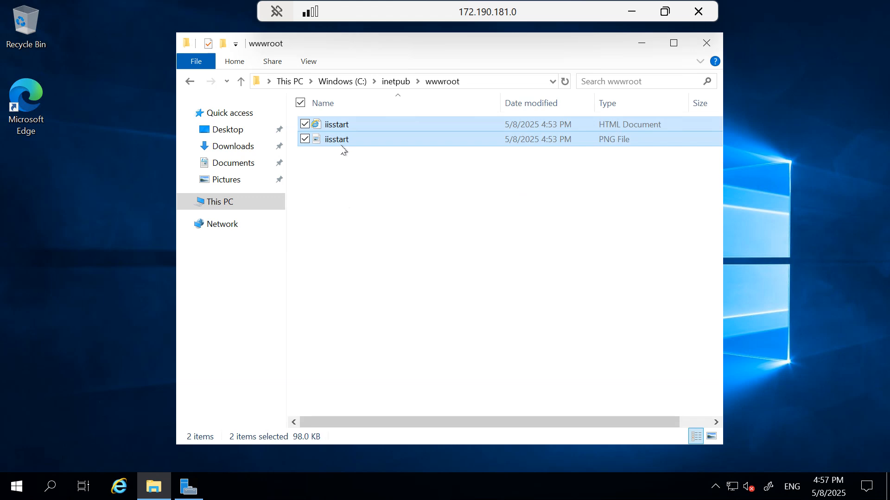
{"action": "key", "text": "Delete"}
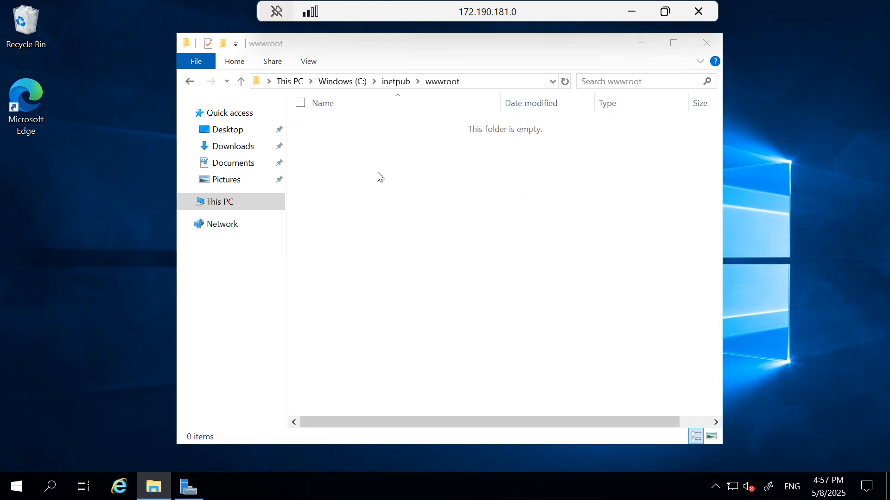
Create a New Text Document in wwwroot and type 'webserver1' into it
{"action": "right_click", "coordinate": [382, 168]}
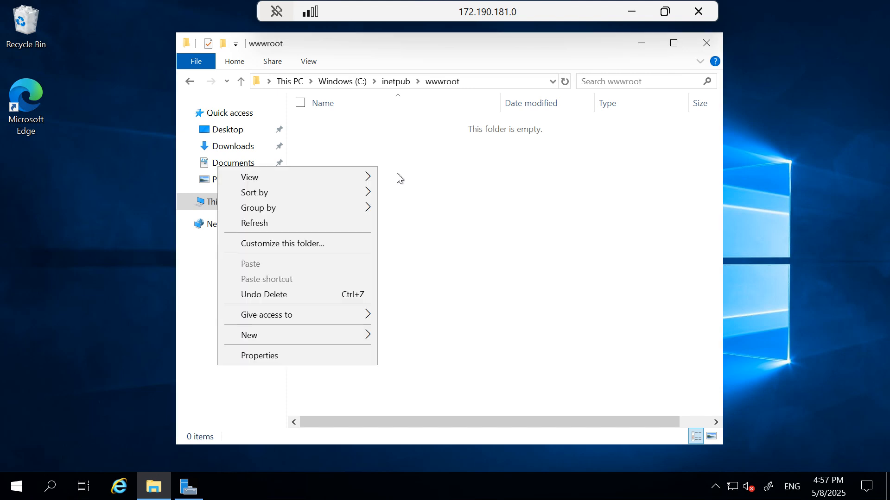
{"action": "mouse_move", "coordinate": [267, 342]}
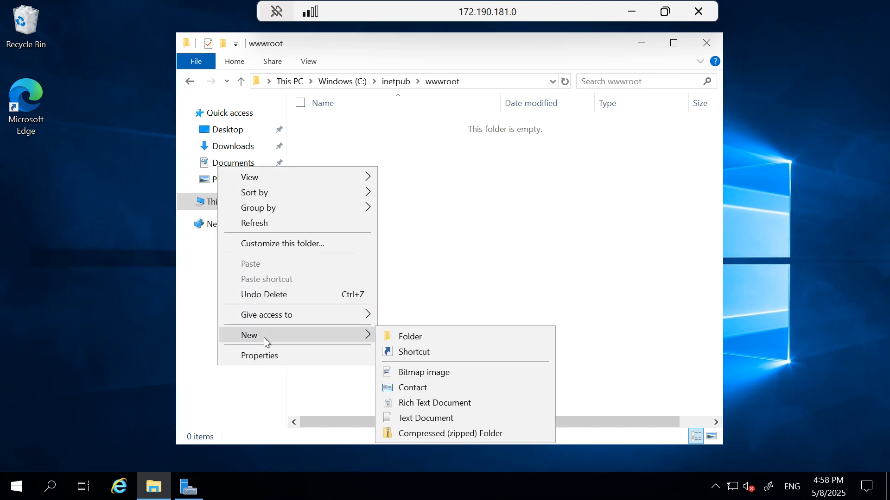
{"action": "left_click", "coordinate": [411, 419]}
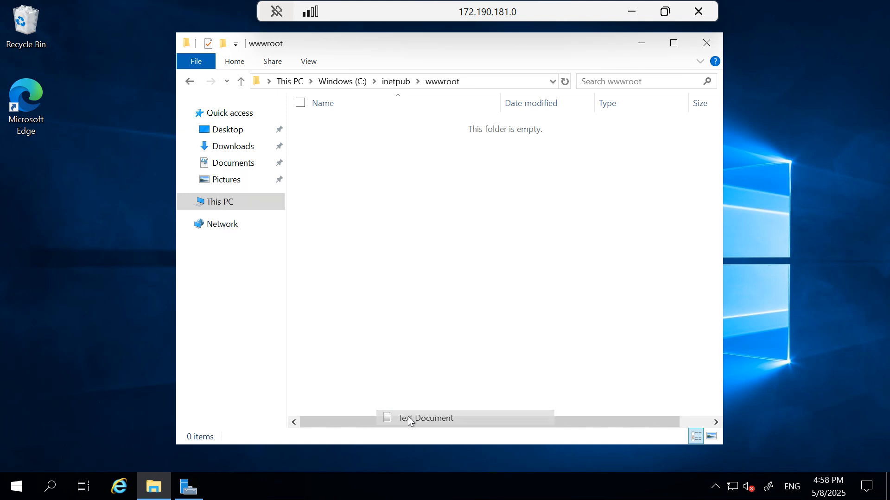
{"action": "key", "text": "Return"}
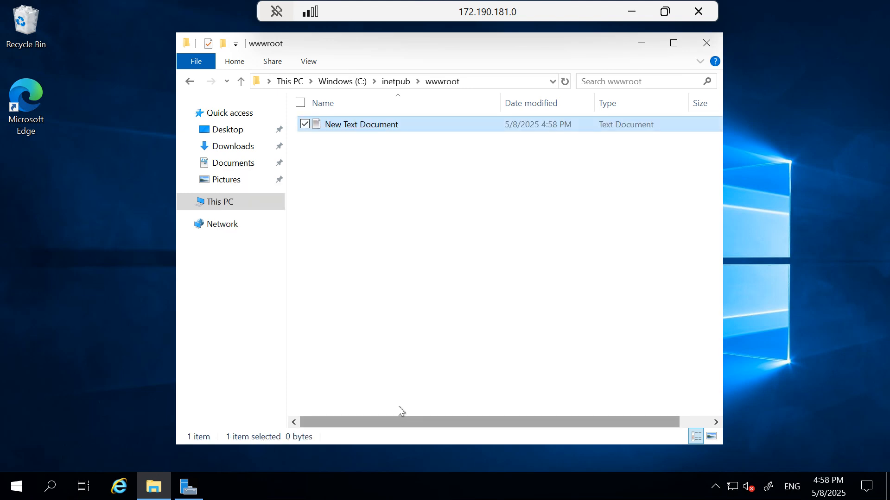
{"action": "double_click", "coordinate": [366, 126]}
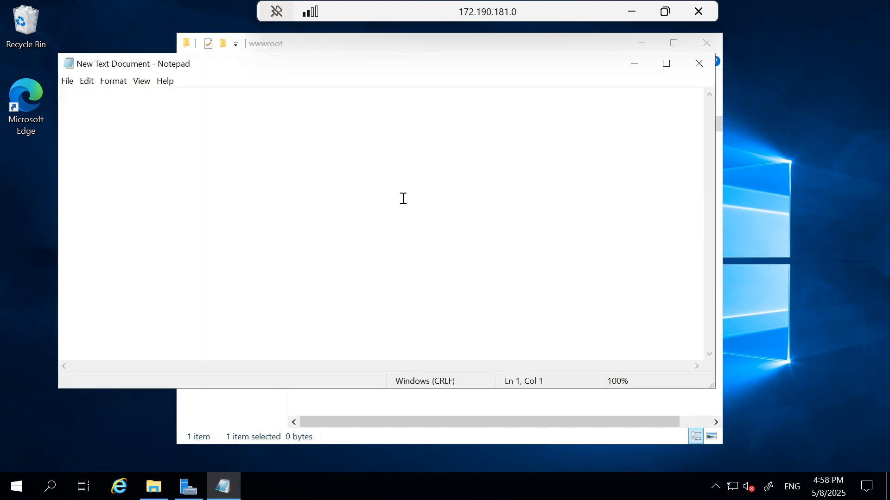
{"action": "type", "text": "webserver1"}
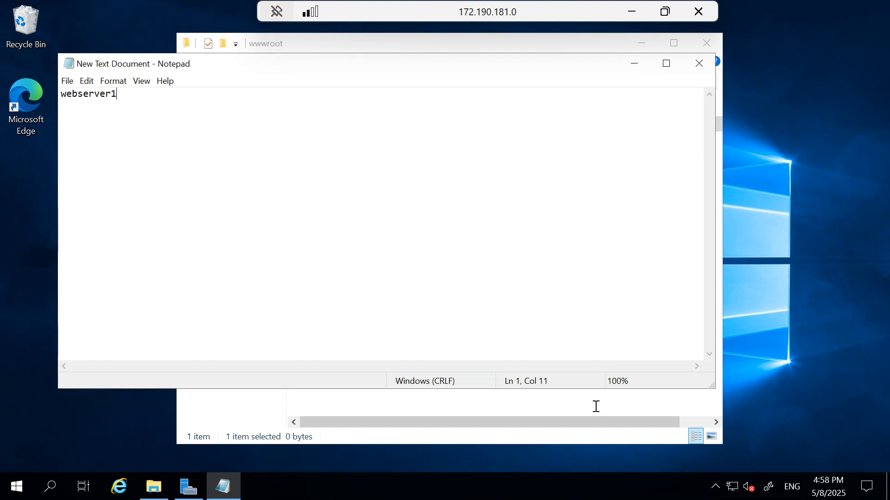
Save the note as index.html in wwwroot with the type set to All Files
{"action": "left_click", "coordinate": [66, 82]}
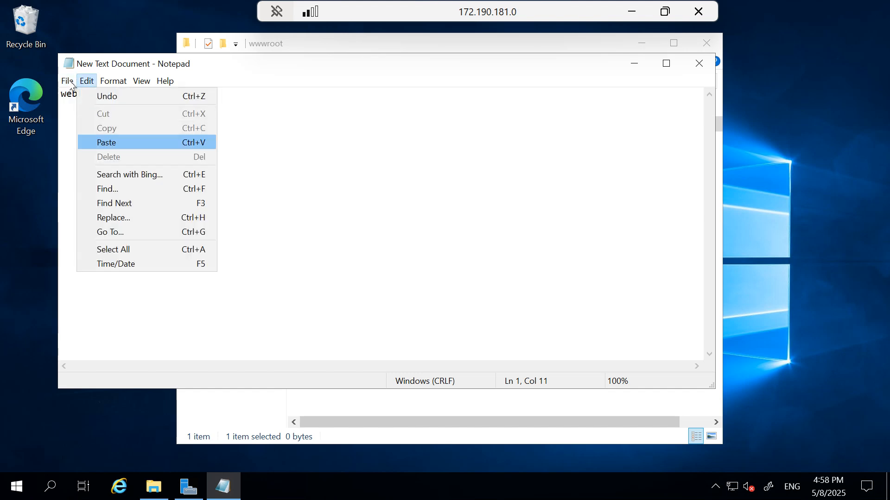
{"action": "left_click", "coordinate": [85, 140]}
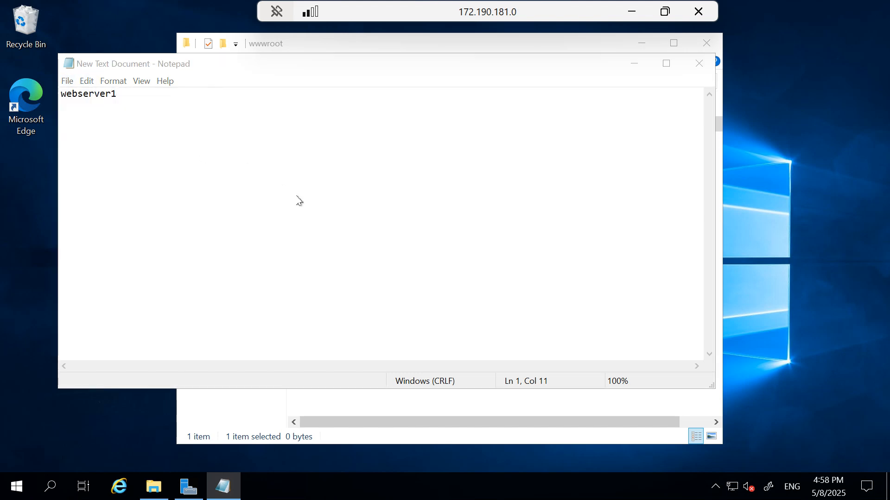
{"action": "left_click", "coordinate": [246, 365]}
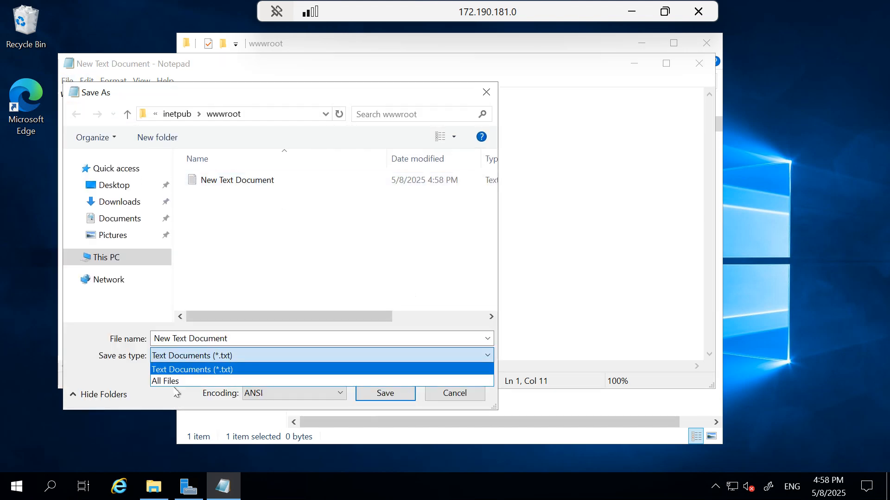
{"action": "left_click", "coordinate": [173, 383]}
{"action": "left_click", "coordinate": [241, 338]}
{"action": "key", "text": "ctrl+a"}
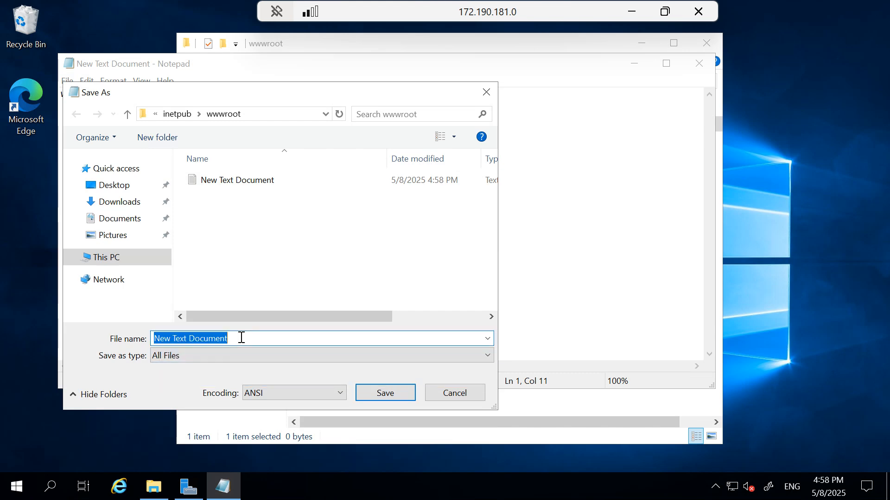
{"action": "type", "text": "index.html"}
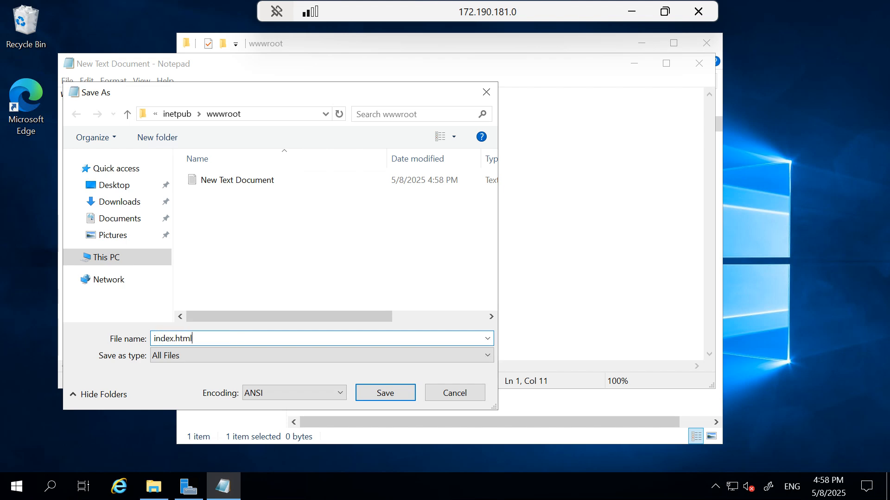
{"action": "left_click", "coordinate": [394, 390]}
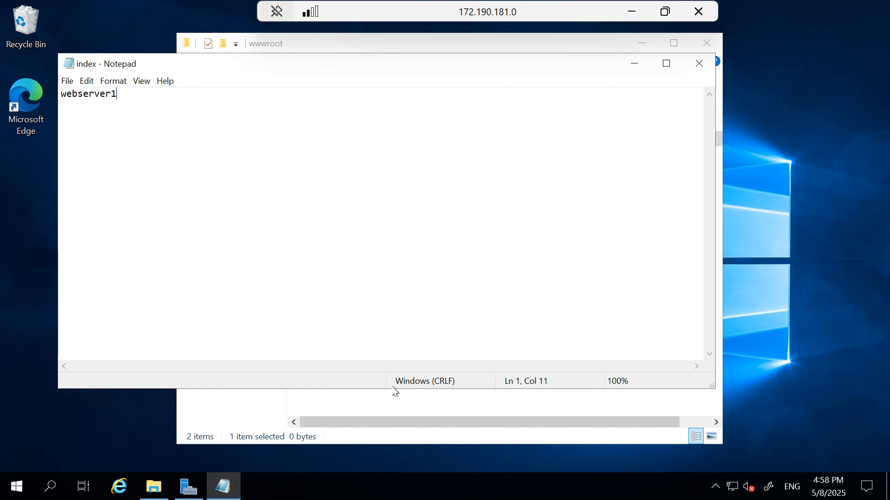
Close Notepad, delete the leftover New Text Document, and close the wwwroot window
{"action": "left_click", "coordinate": [700, 66]}
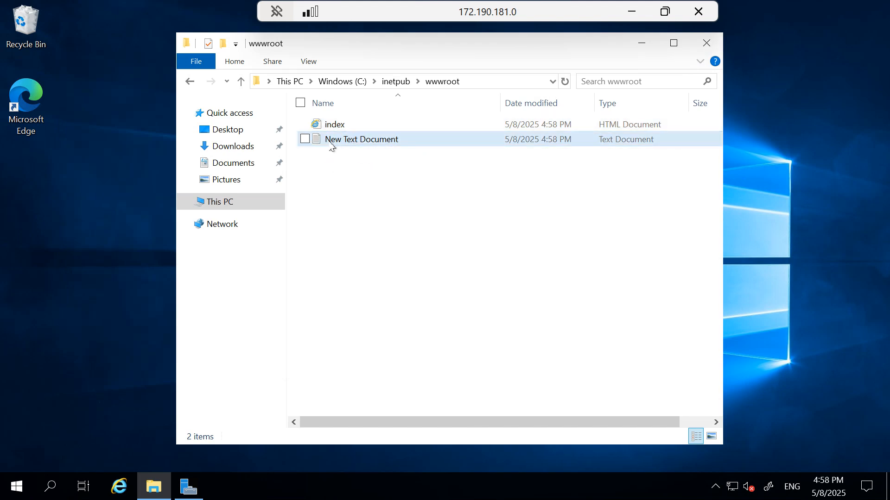
{"action": "key", "text": "Delete"}
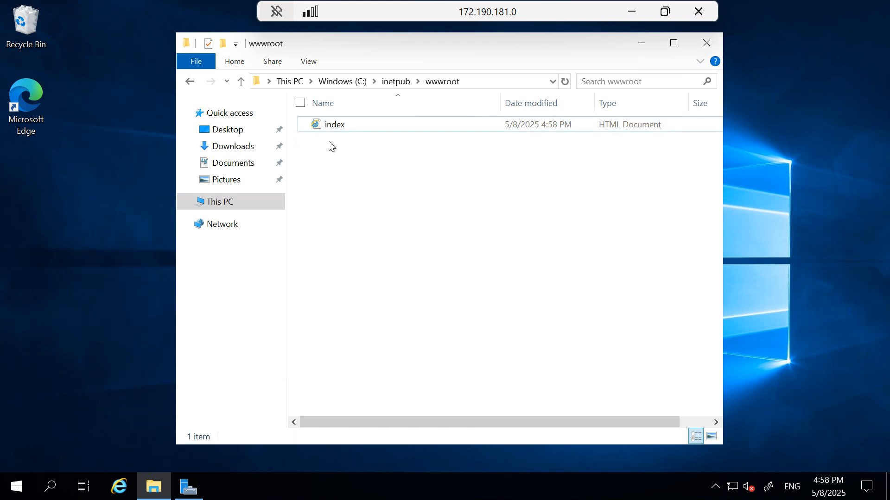
{"action": "left_click", "coordinate": [704, 45]}
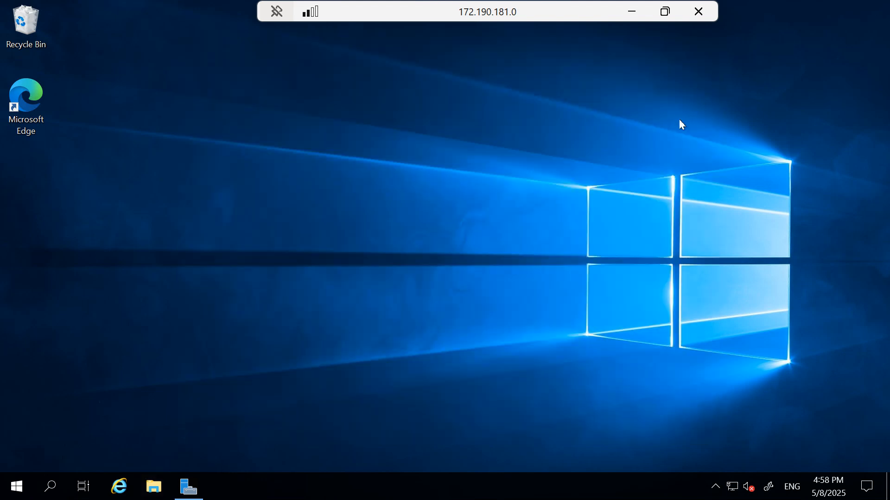
Bring the webserver2 remote session forward full-screen and dismiss the finished IIS wizard
{"action": "double_click", "coordinate": [509, 12]}
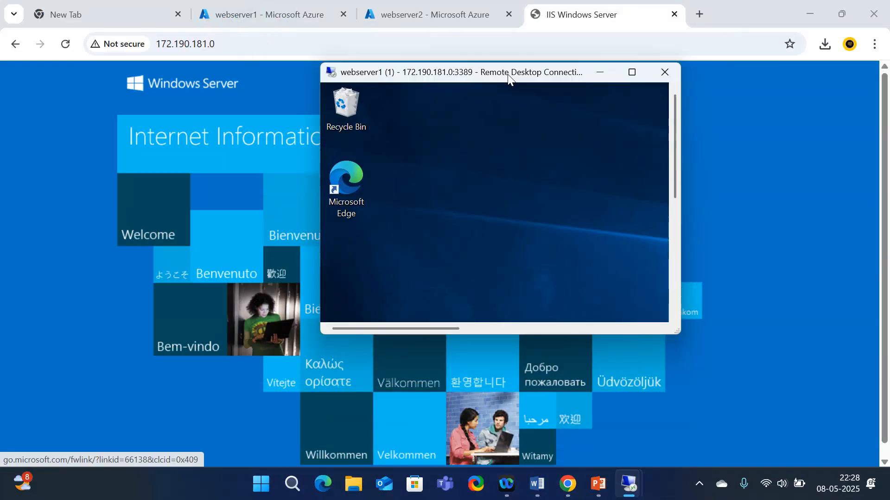
{"action": "left_click", "coordinate": [415, 15]}
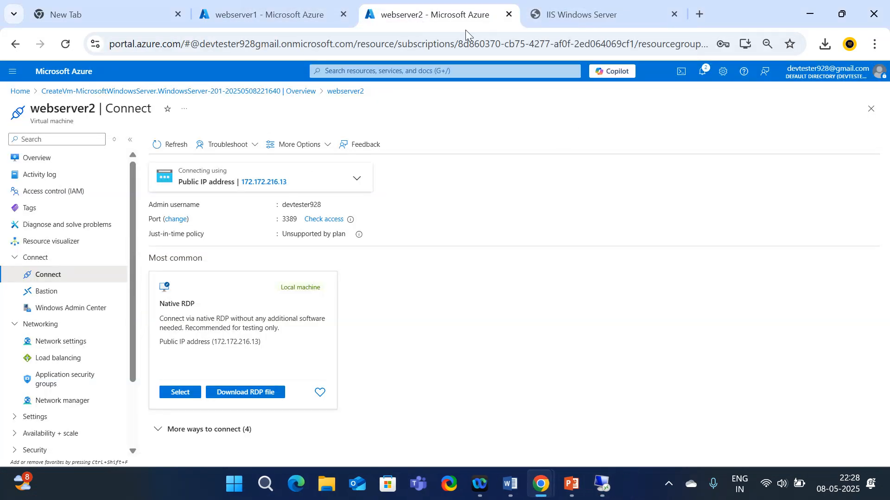
{"action": "mouse_move", "coordinate": [602, 484]}
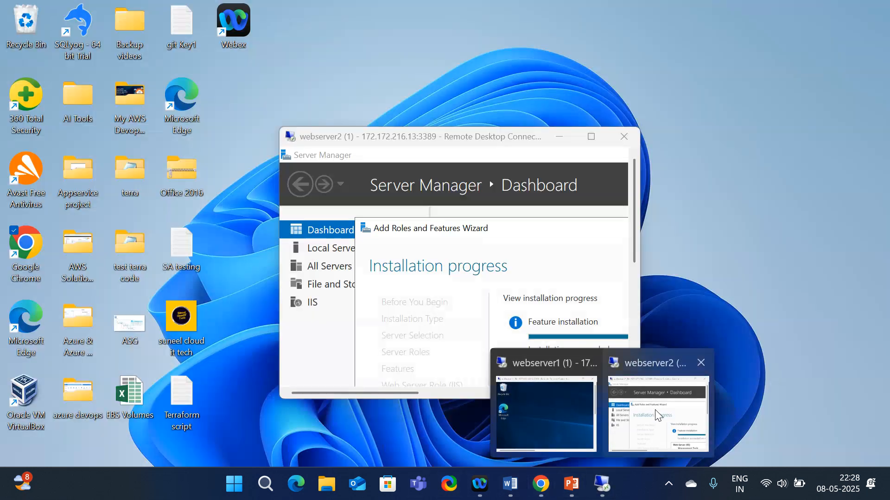
{"action": "left_click", "coordinate": [635, 403]}
{"action": "left_click", "coordinate": [591, 136]}
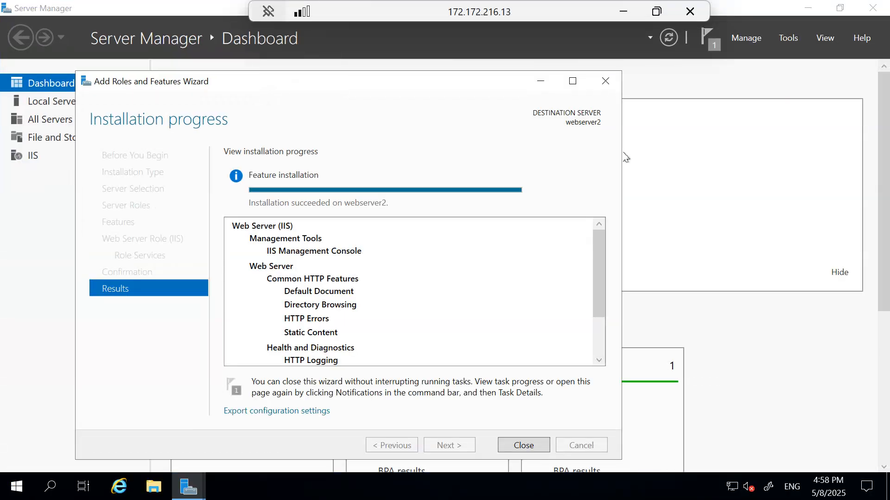
{"action": "left_click", "coordinate": [522, 445]}
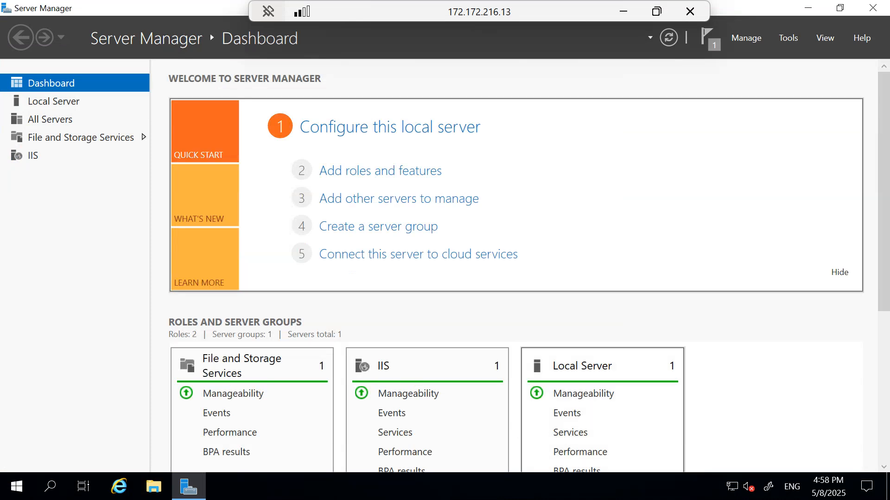
Delete both default iisstart files from C:\inetpub\wwwroot on webserver2
{"action": "left_click", "coordinate": [153, 488]}
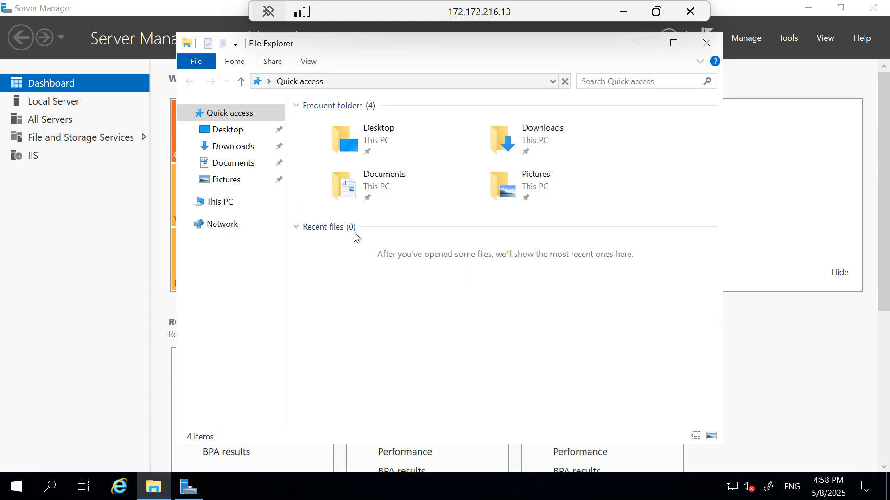
{"action": "left_click", "coordinate": [213, 203]}
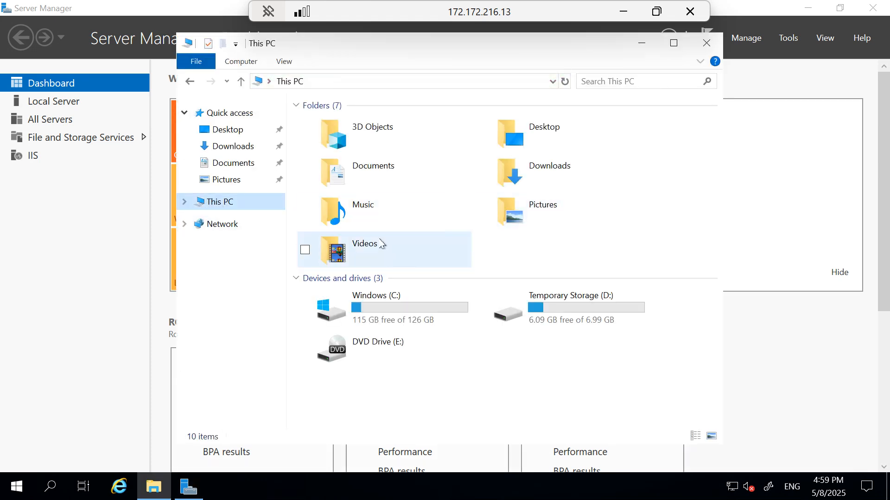
{"action": "double_click", "coordinate": [370, 306]}
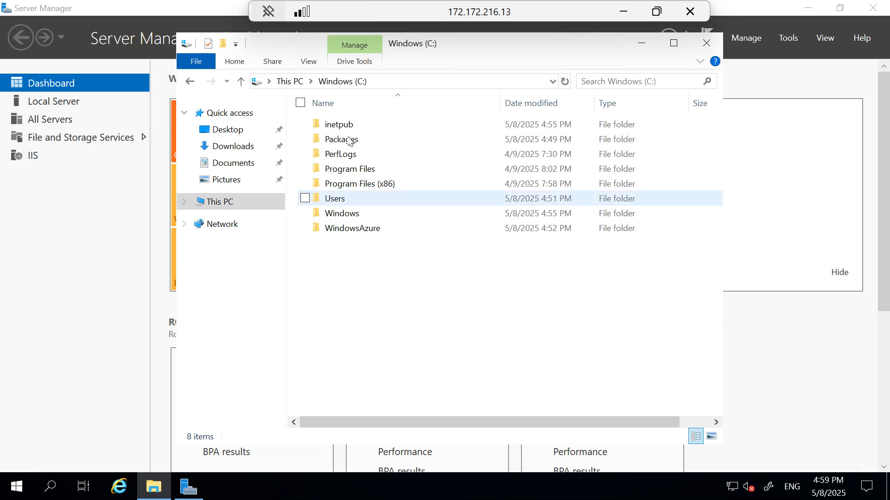
{"action": "double_click", "coordinate": [340, 124]}
{"action": "double_click", "coordinate": [350, 190]}
{"action": "left_click", "coordinate": [340, 146]}
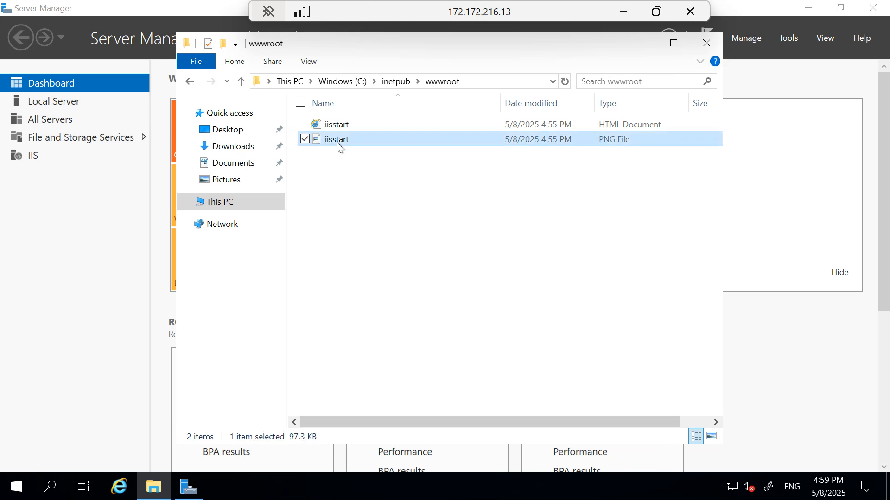
{"action": "key", "text": "ctrl+a"}
{"action": "key", "text": "Delete"}
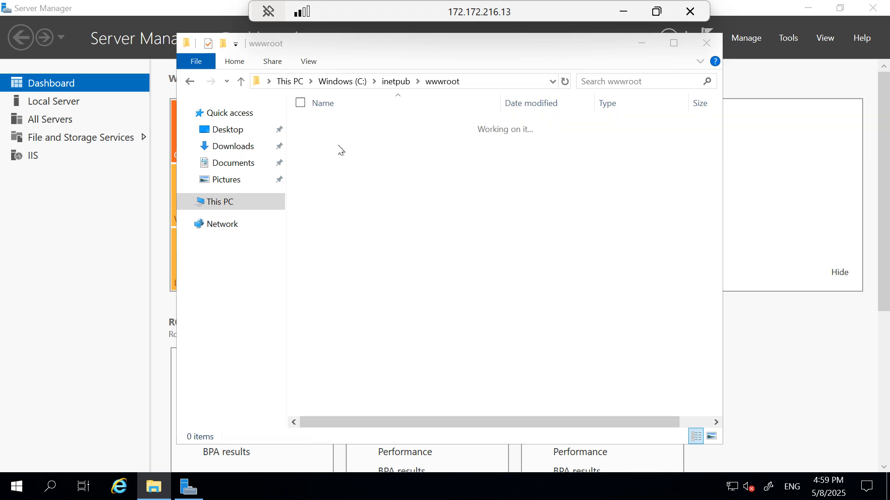
{"action": "right_click", "coordinate": [384, 179]}
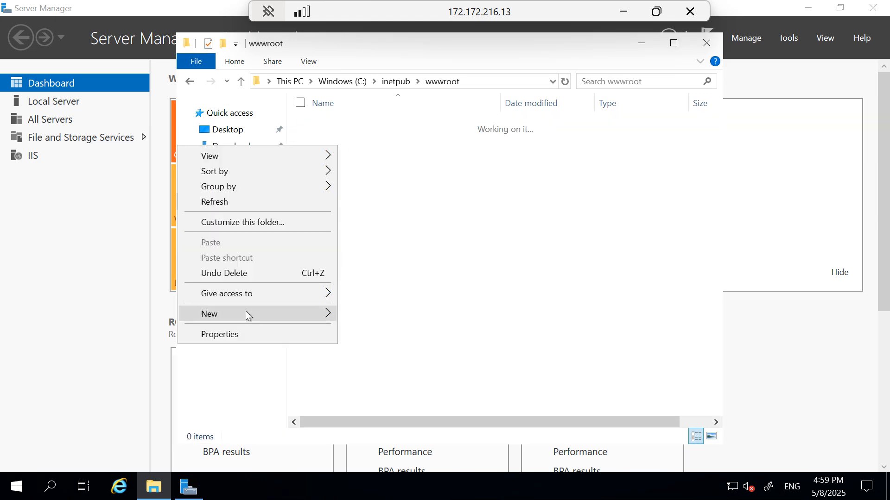
Create a New Text Document in wwwroot and type 'webserver2' into it
{"action": "mouse_move", "coordinate": [387, 317]}
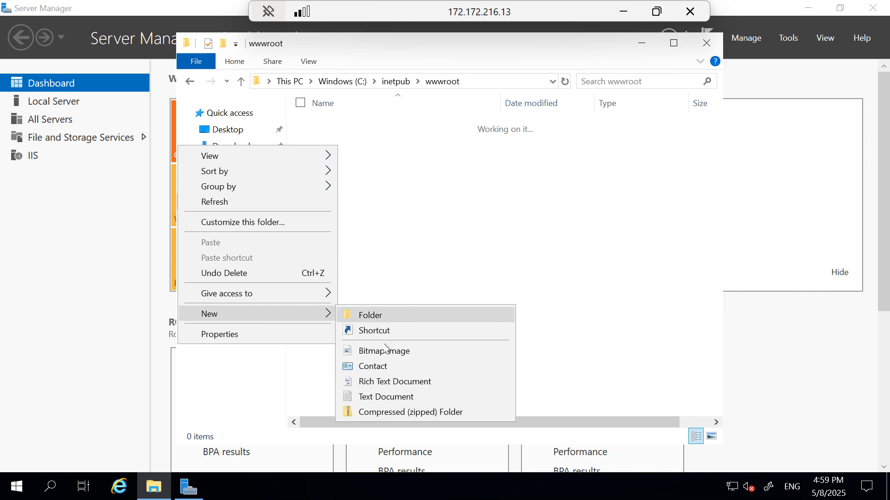
{"action": "left_click", "coordinate": [376, 396]}
{"action": "key", "text": "Return"}
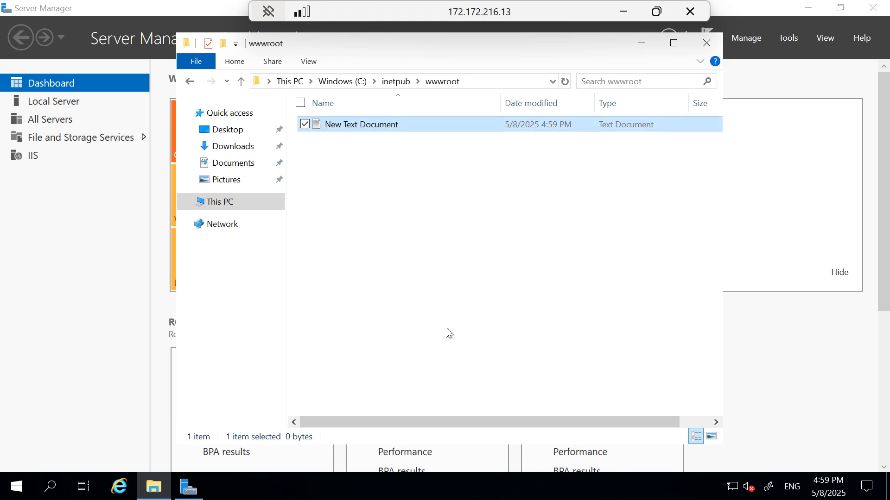
{"action": "double_click", "coordinate": [341, 131]}
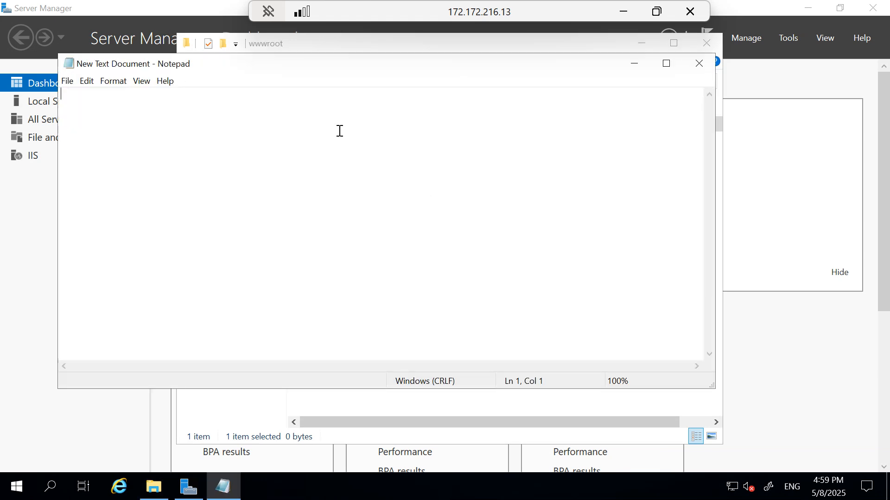
{"action": "type", "text": "webserver"}
Save the note as index.html in wwwroot with the type set to All Files
{"action": "left_click", "coordinate": [67, 80]}
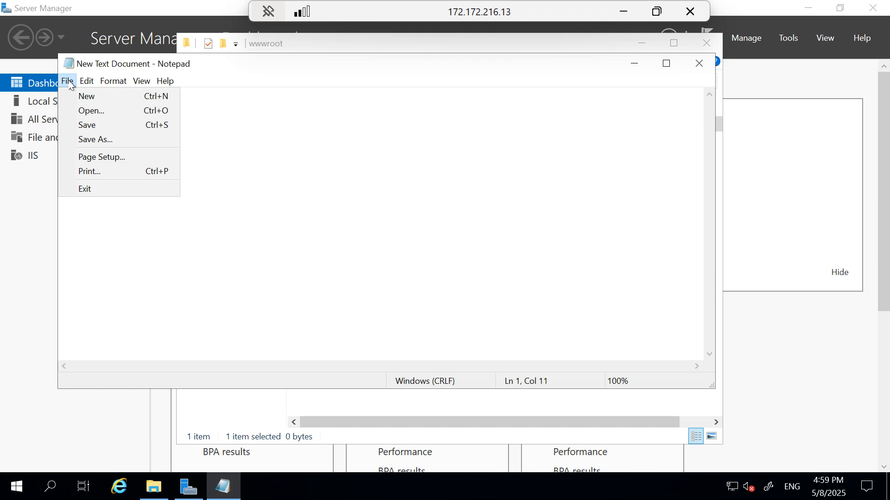
{"action": "mouse_move", "coordinate": [87, 80]}
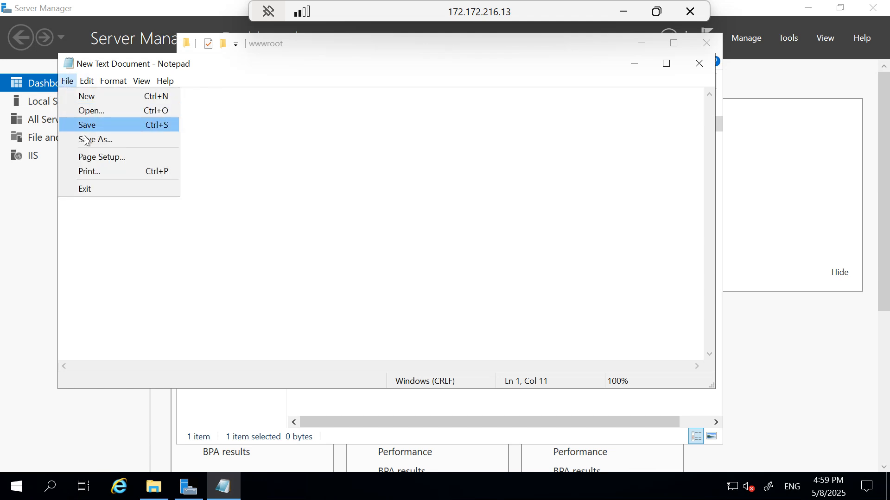
{"action": "left_click", "coordinate": [83, 139]}
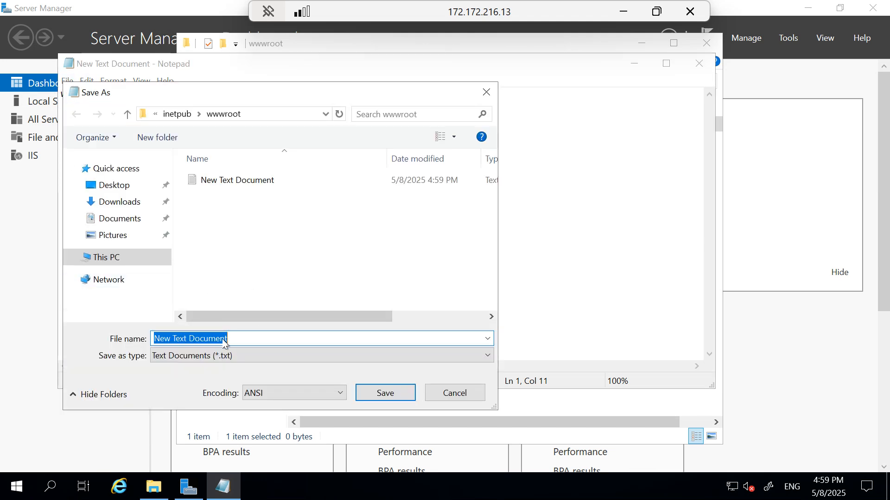
{"action": "type", "text": "inde"}
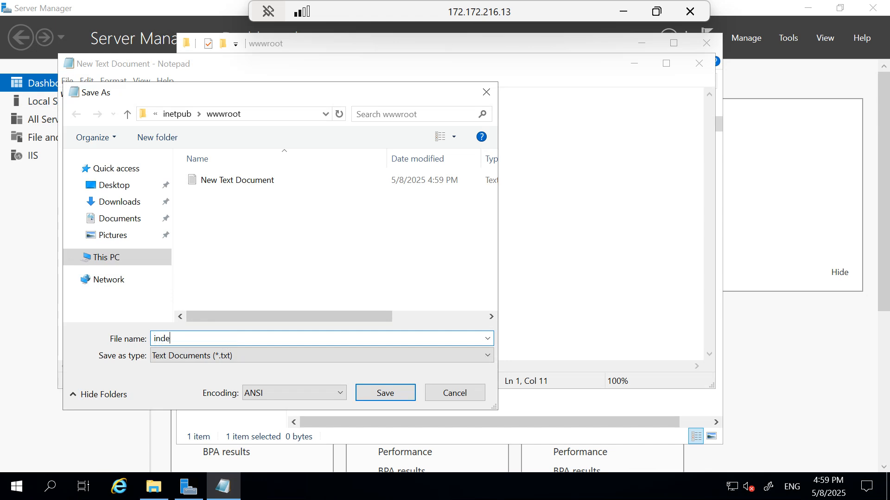
{"action": "type", "text": "x.html"}
{"action": "left_click", "coordinate": [483, 360]}
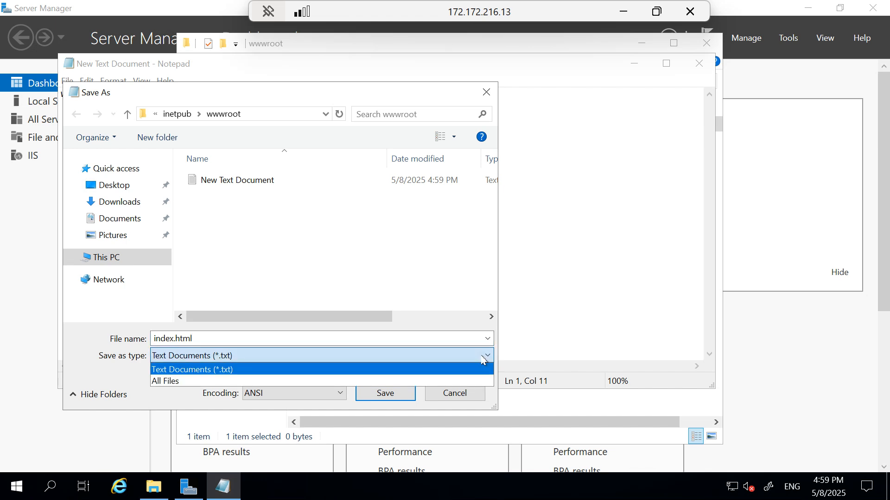
{"action": "left_click", "coordinate": [174, 386]}
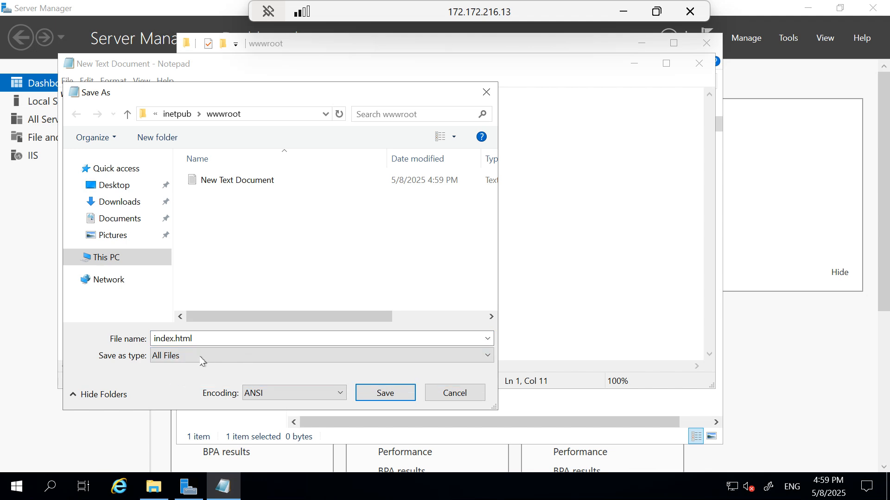
{"action": "left_click", "coordinate": [385, 393]}
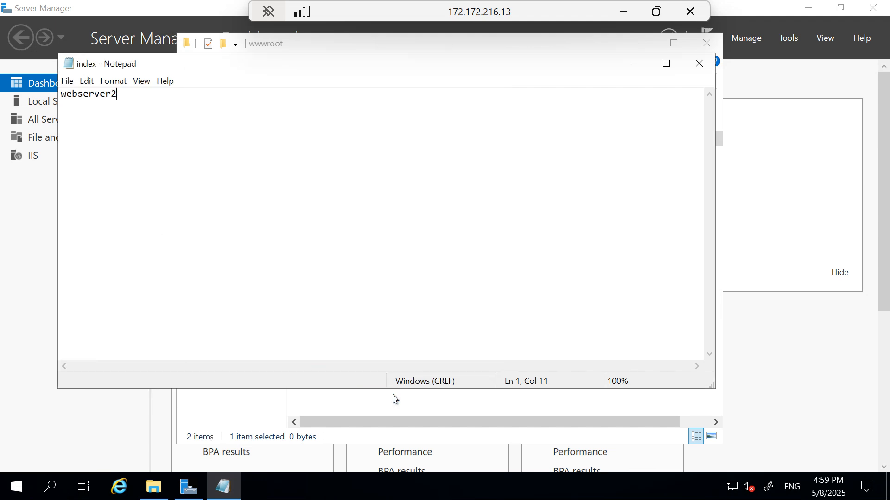
Close Notepad, delete the empty New Text Document, and close the wwwroot window
{"action": "left_click", "coordinate": [696, 69]}
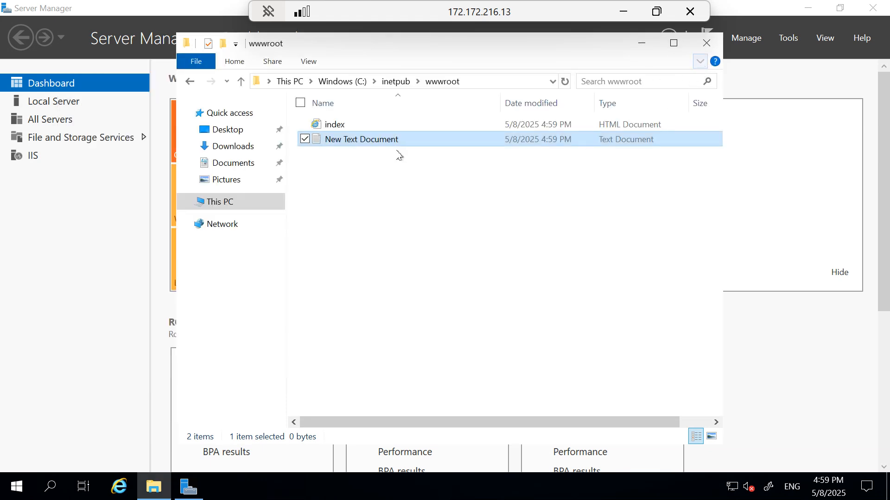
{"action": "left_click", "coordinate": [334, 190]}
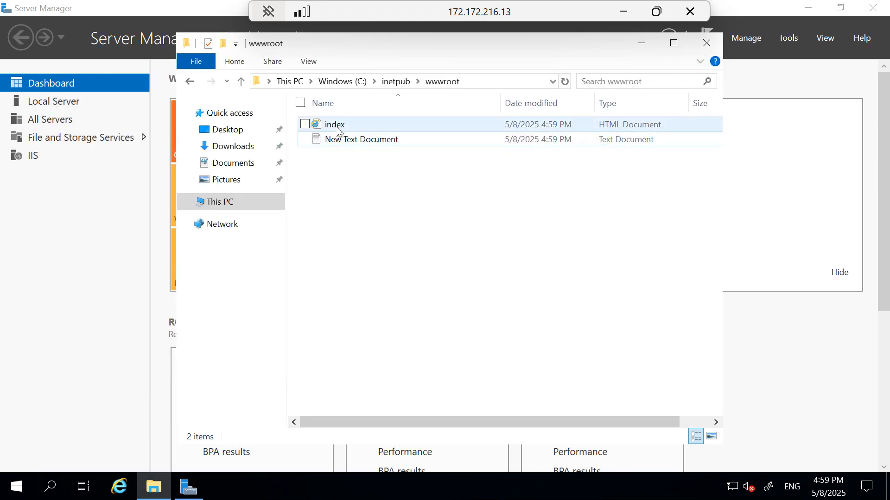
{"action": "left_click", "coordinate": [340, 132]}
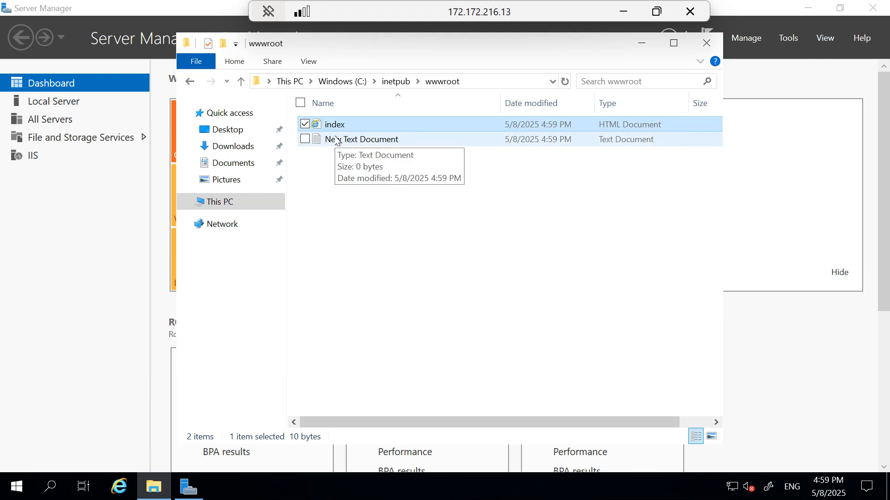
{"action": "left_click", "coordinate": [337, 140]}
{"action": "key", "text": "Delete"}
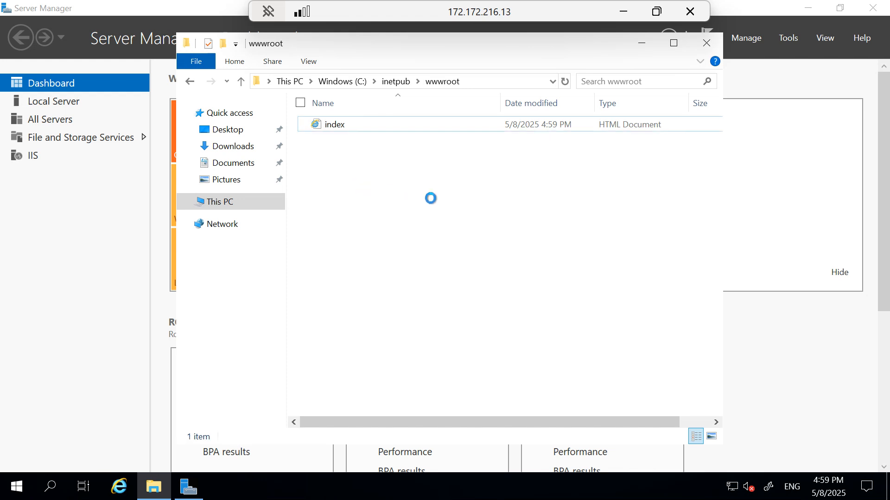
{"action": "left_click", "coordinate": [708, 43]}
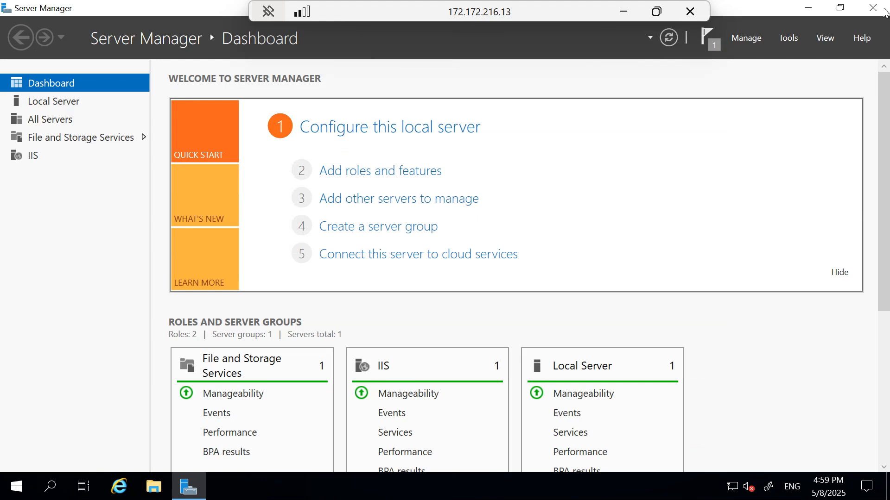
Minimize the remote session and copy webserver1's public IP from its Azure overview
{"action": "double_click", "coordinate": [446, 11]}
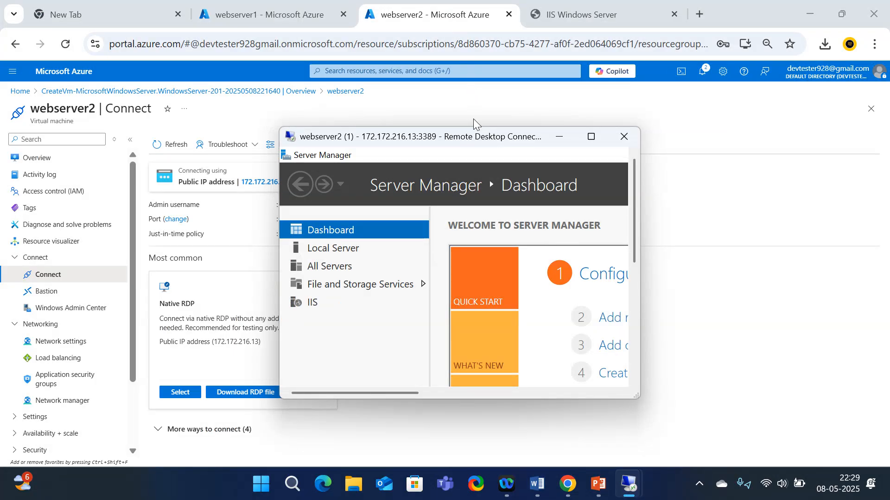
{"action": "left_click", "coordinate": [559, 136]}
{"action": "left_click", "coordinate": [261, 14]}
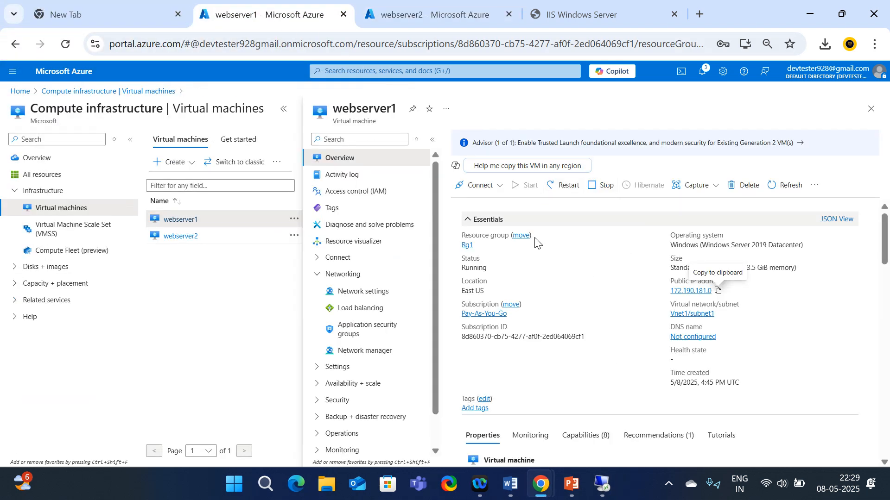
{"action": "left_click", "coordinate": [718, 290]}
Load 172.190.181.0 in the test tab to confirm it shows the webserver1 page
{"action": "left_click", "coordinate": [580, 17]}
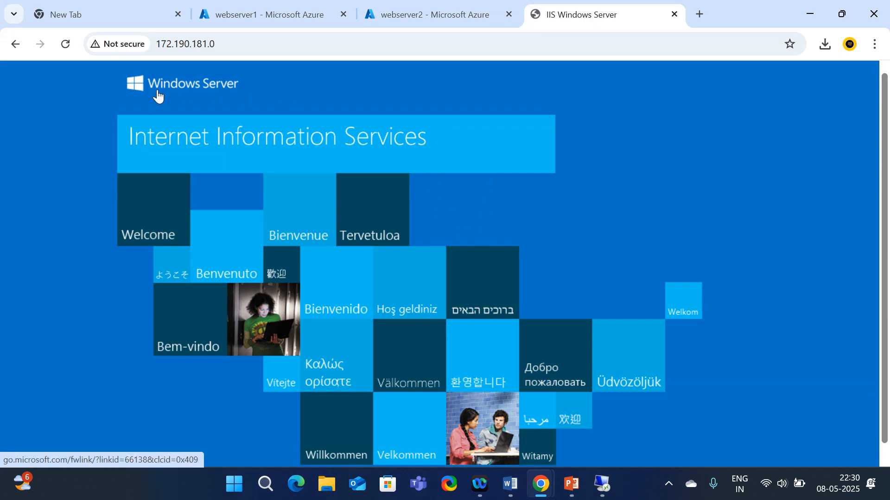
{"action": "left_click", "coordinate": [65, 44]}
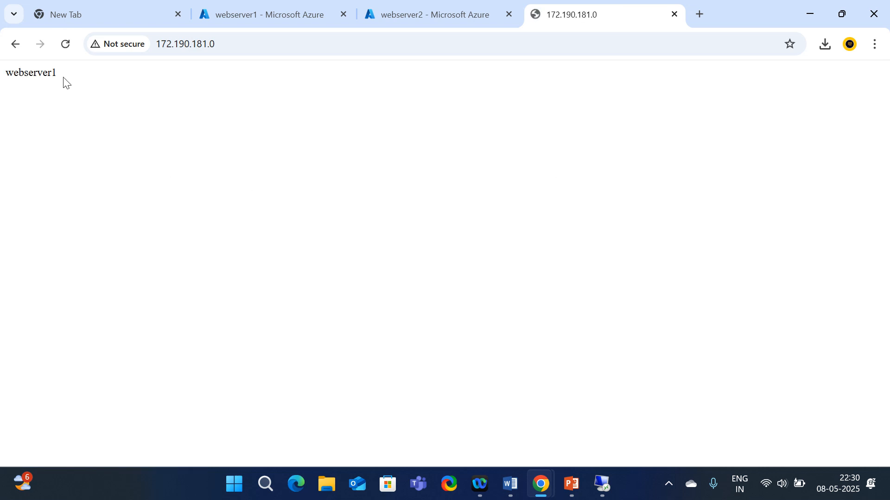
{"action": "left_click_drag", "start_coordinate": [65, 82], "coordinate": [2, 78]}
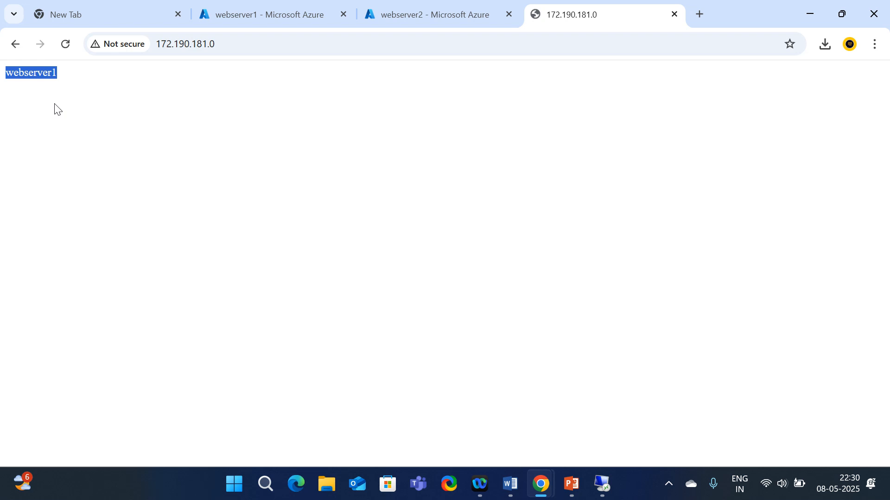
{"action": "left_click", "coordinate": [273, 9]}
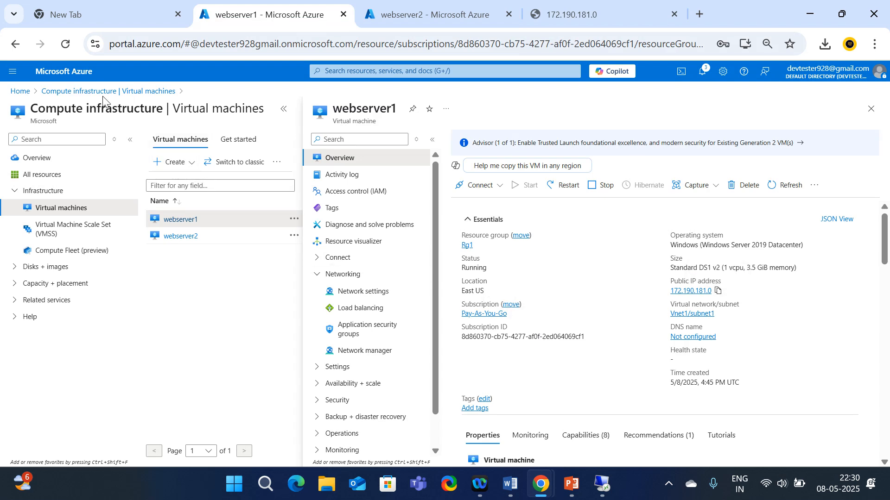
Open the IP configurations of webserver1's network interface webserver1887
{"action": "left_click", "coordinate": [88, 93]}
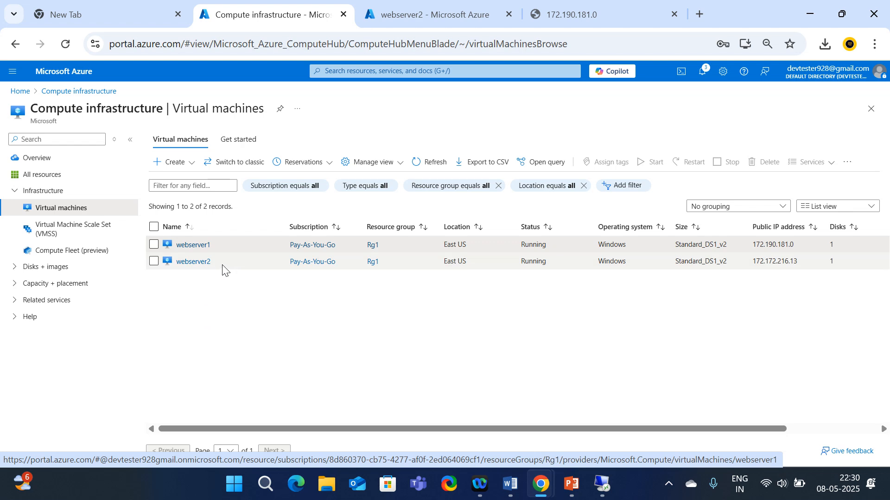
{"action": "left_click", "coordinate": [180, 247]}
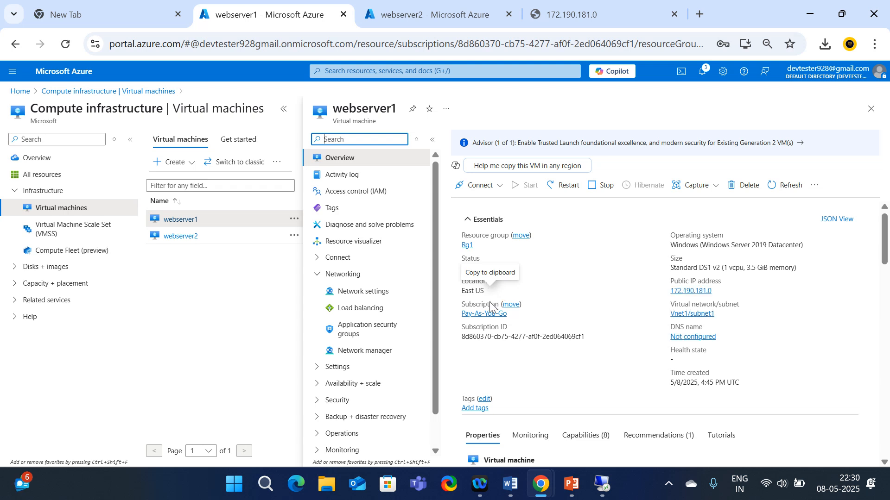
{"action": "left_click", "coordinate": [364, 292]}
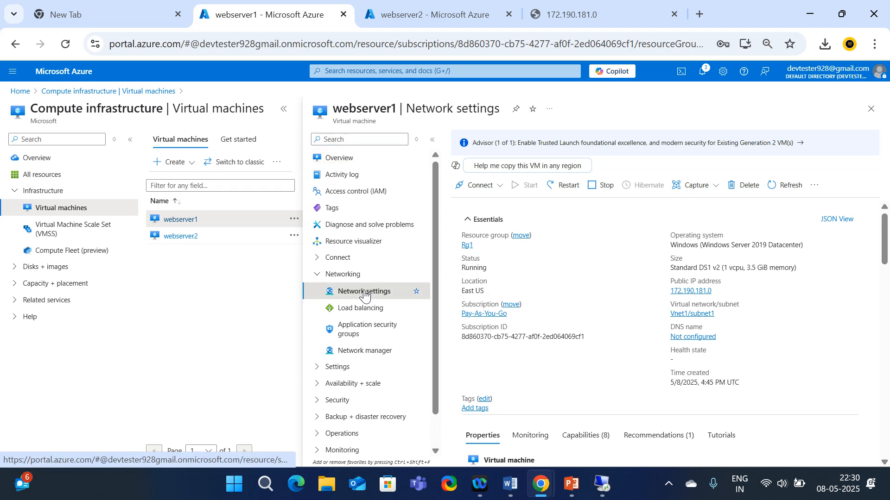
{"action": "double_click", "coordinate": [386, 109]}
{"action": "mouse_move", "coordinate": [549, 348]}
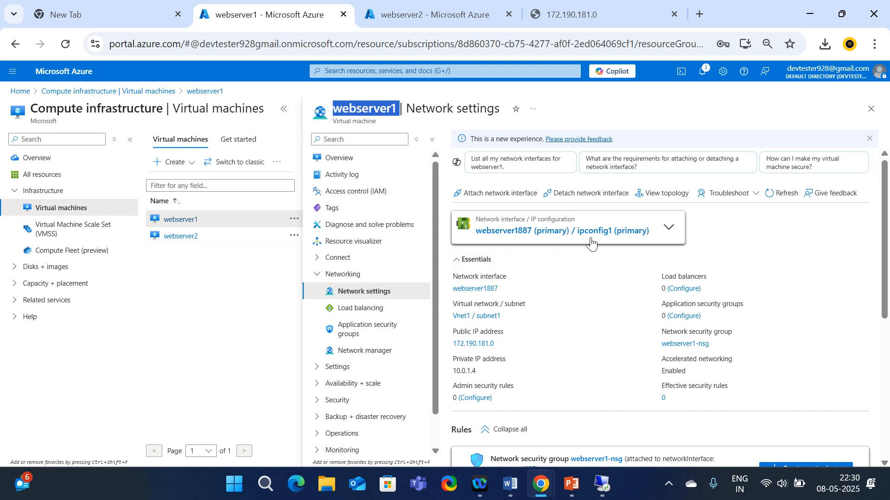
{"action": "left_click", "coordinate": [516, 237]}
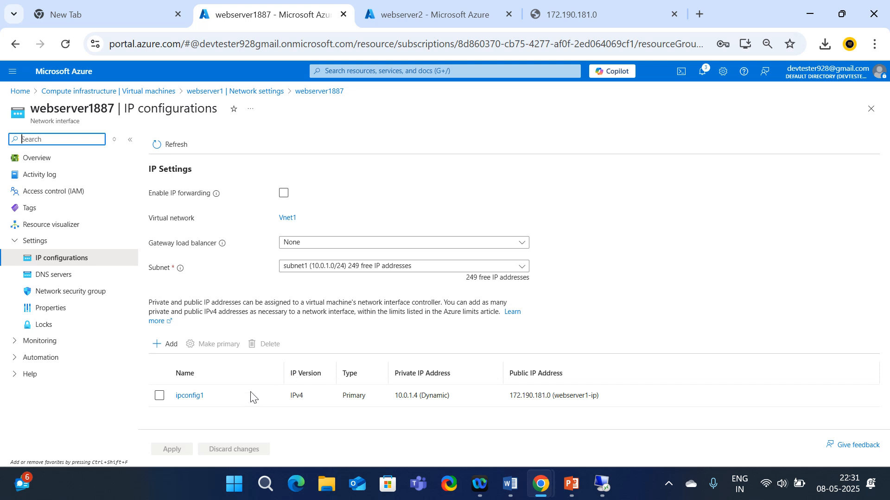
Uncheck the public IP association on ipconfig1 and save the change
{"action": "left_click", "coordinate": [185, 399]}
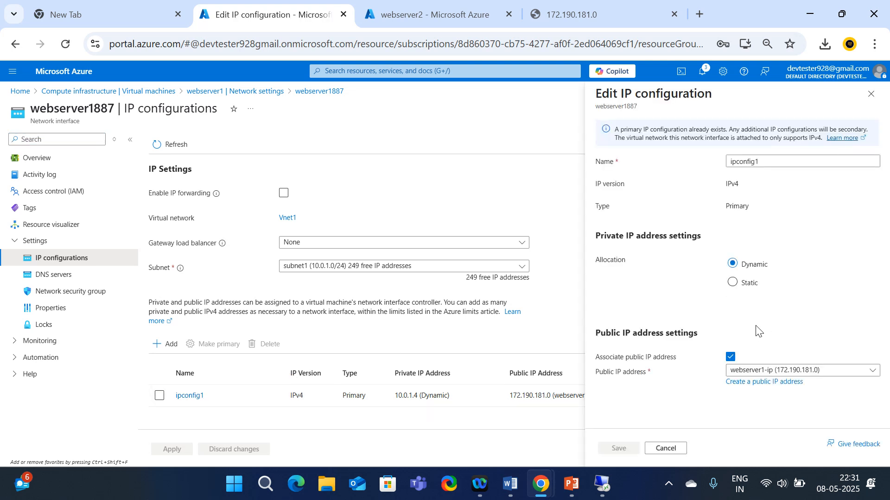
{"action": "left_click", "coordinate": [730, 358]}
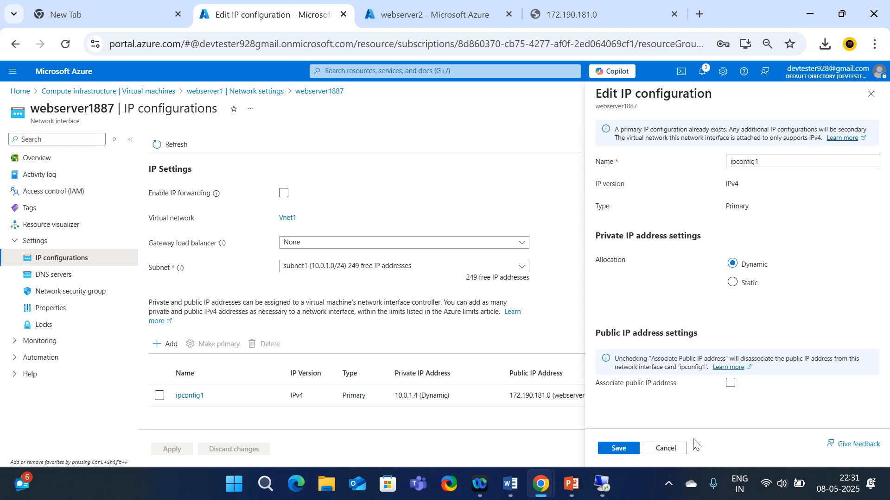
{"action": "left_click", "coordinate": [619, 449]}
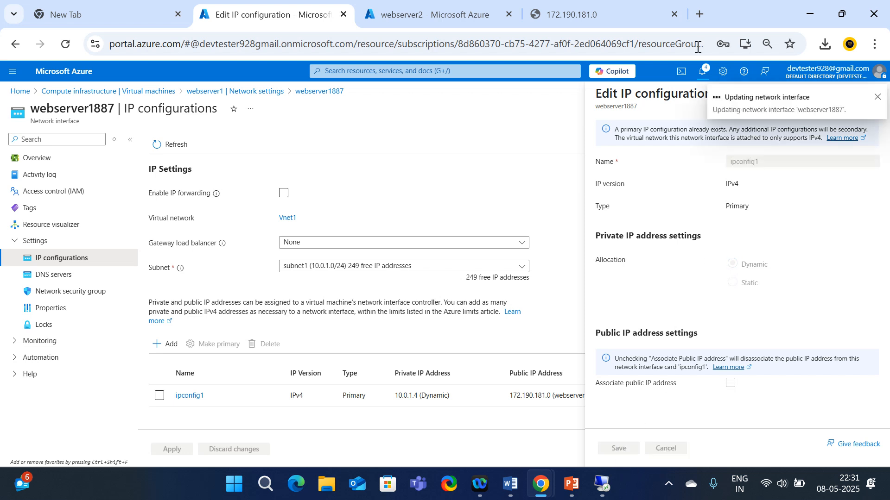
{"action": "left_click", "coordinate": [403, 12]}
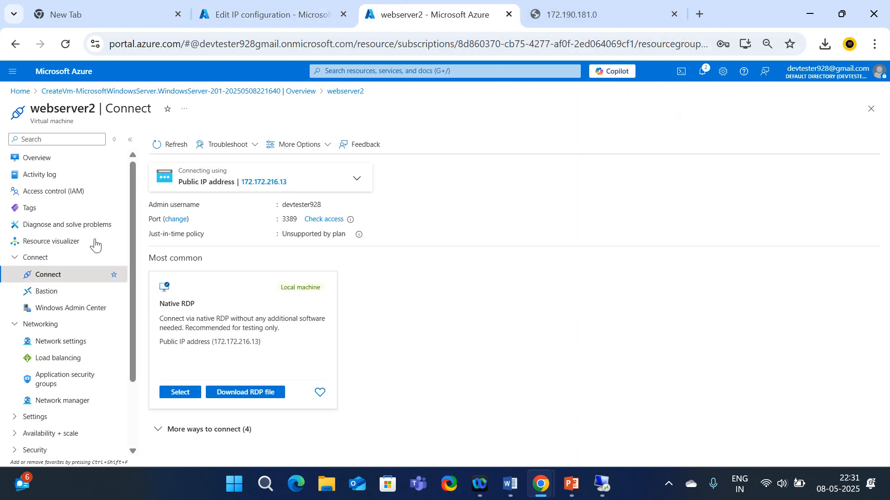
On webserver2592's ipconfig1, uncheck public IP 172.172.216.13 and save
{"action": "left_click", "coordinate": [122, 92]}
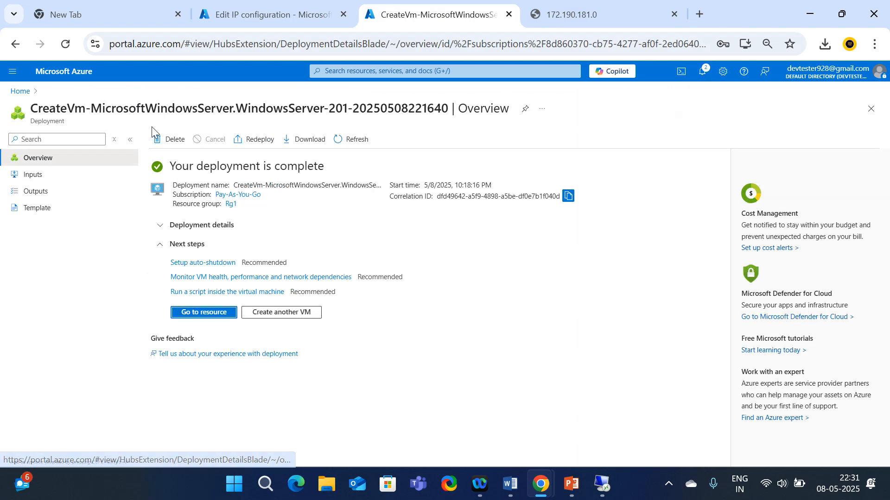
{"action": "left_click", "coordinate": [200, 320]}
{"action": "left_click", "coordinate": [76, 292]}
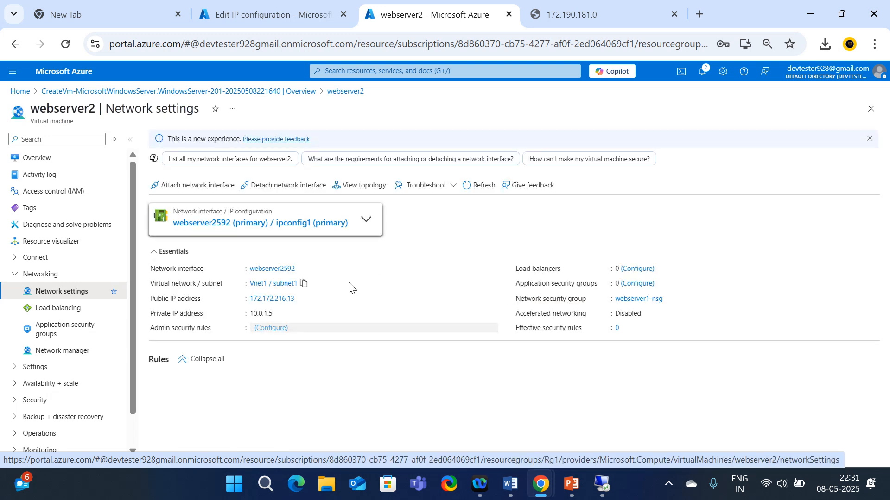
{"action": "left_click", "coordinate": [240, 223]}
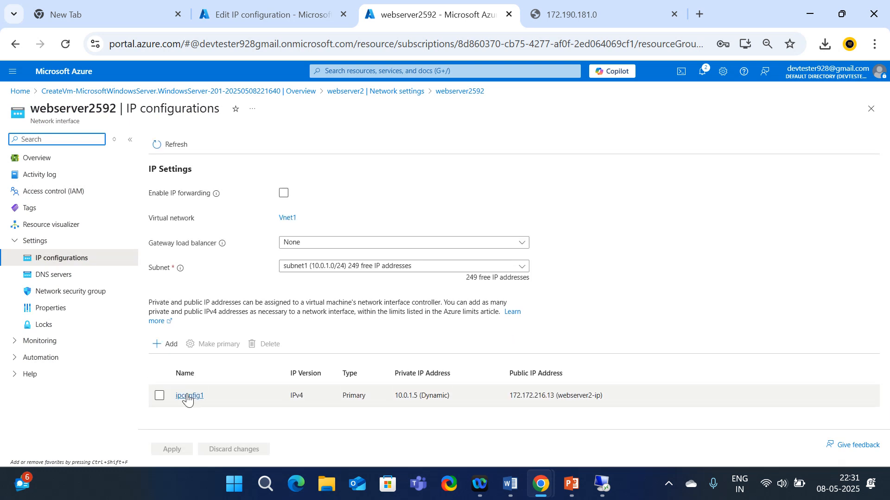
{"action": "left_click", "coordinate": [187, 397]}
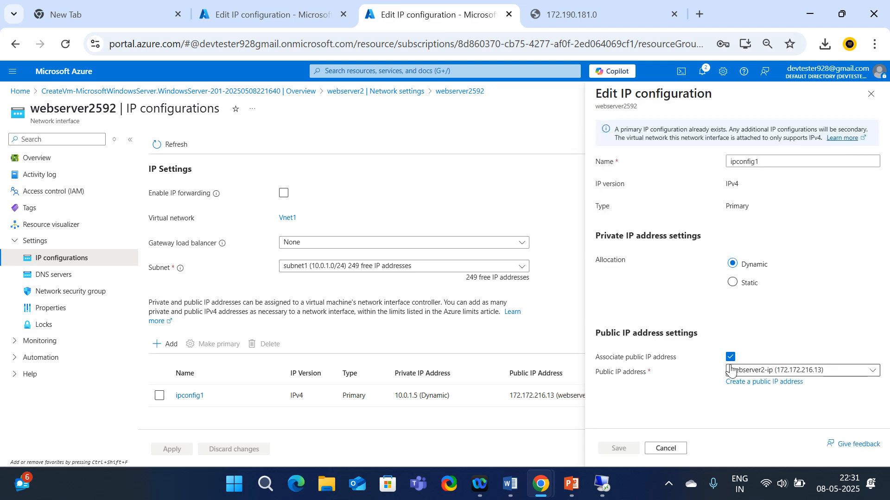
{"action": "left_click", "coordinate": [730, 357]}
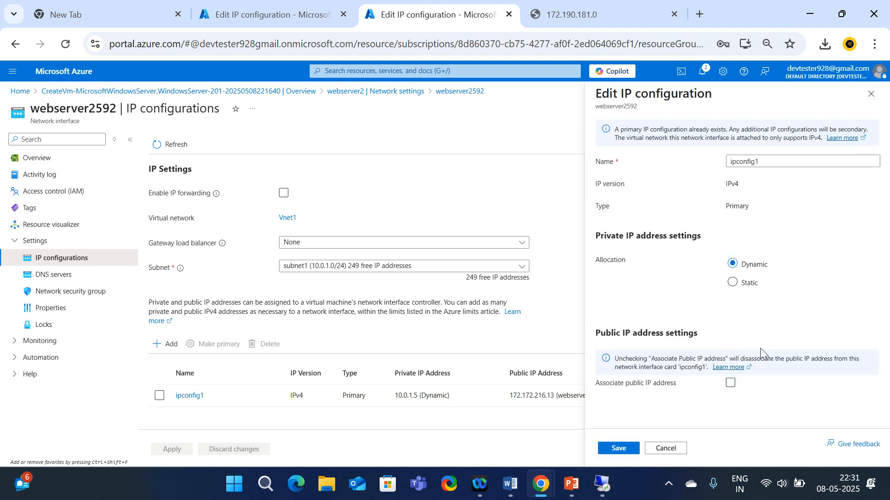
{"action": "left_click", "coordinate": [617, 448]}
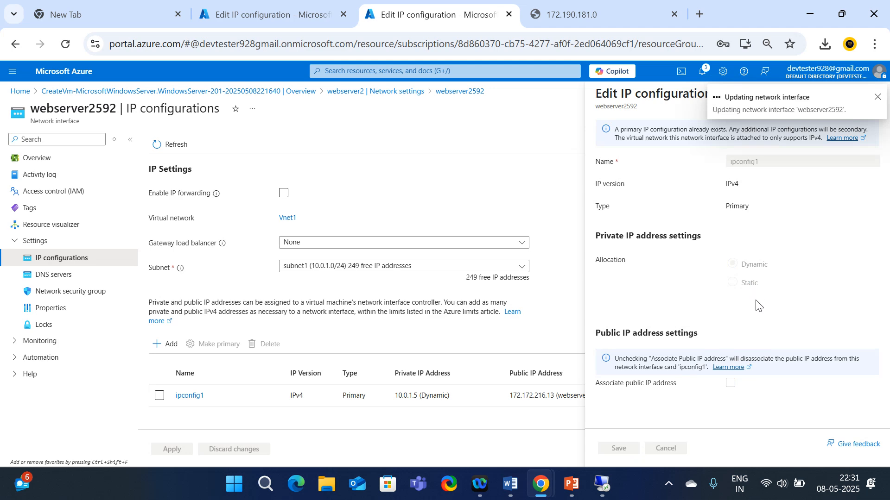
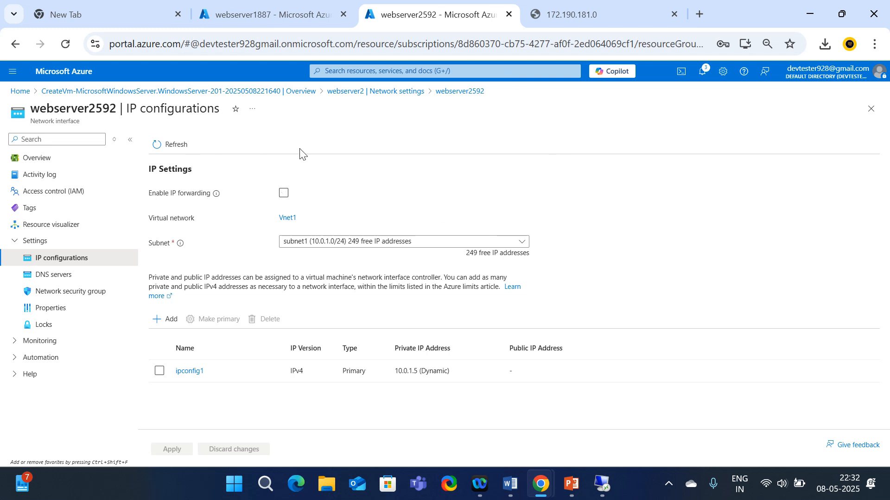
From the webserver1887 page, go back to the Virtual machines list with webserver1 and webserver2
{"action": "left_click", "coordinate": [293, 12]}
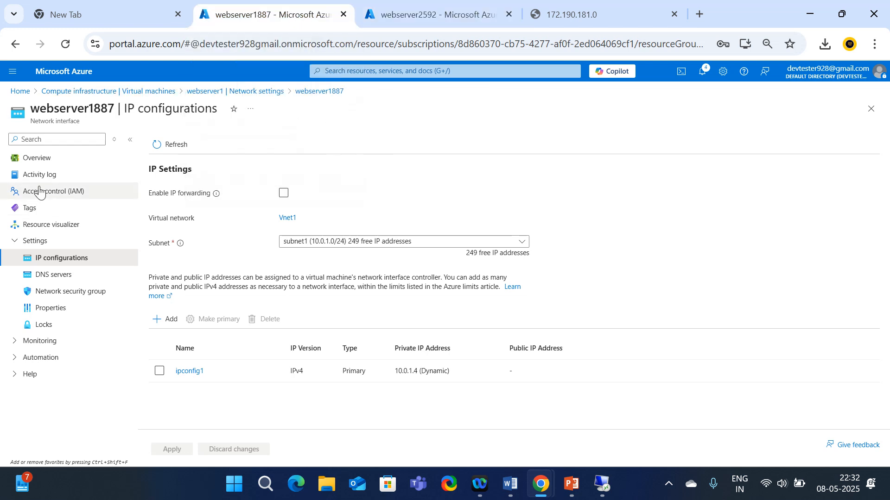
{"action": "left_click", "coordinate": [89, 92]}
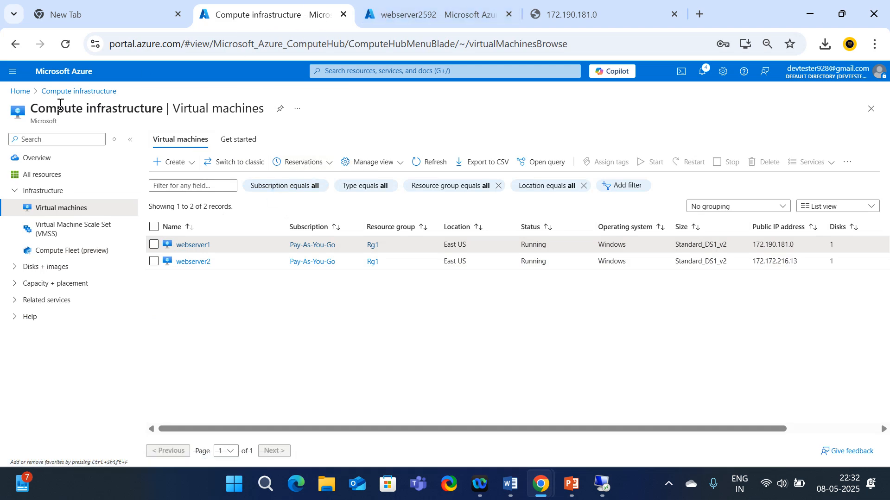
From Home, search 'load bala' and open the Load balancers service, which has none yet
{"action": "left_click", "coordinate": [20, 91]}
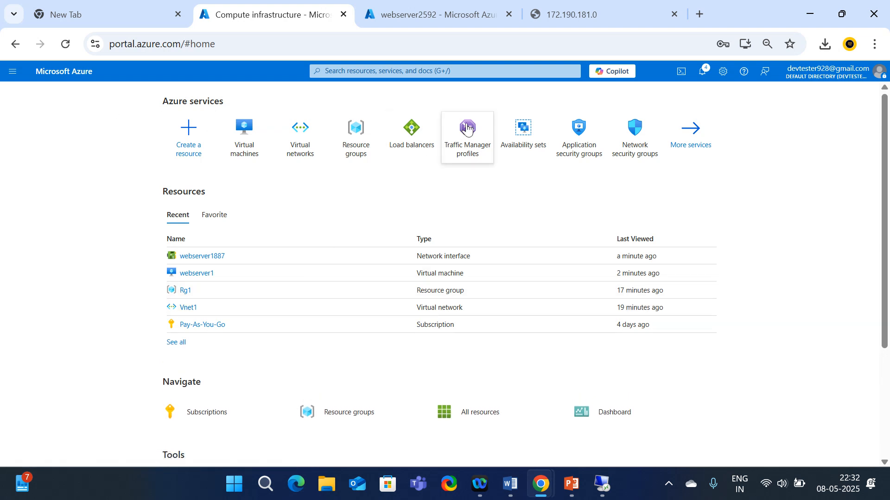
{"action": "left_click", "coordinate": [371, 72]}
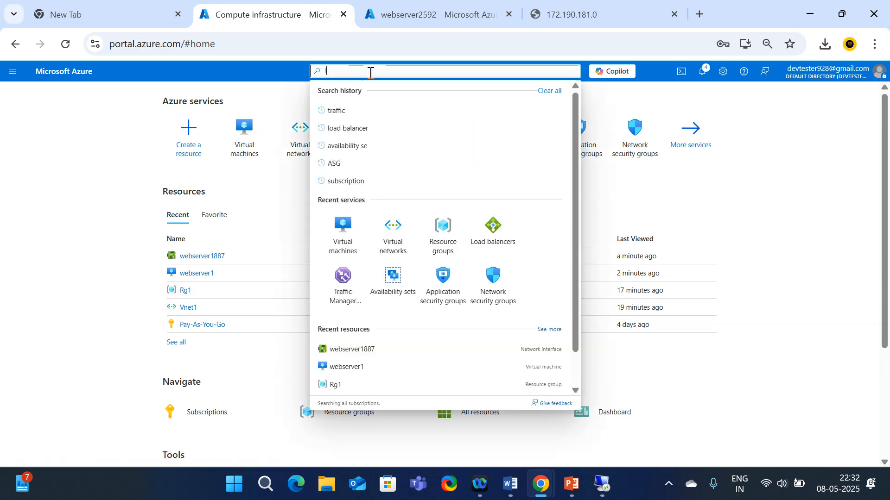
{"action": "type", "text": "load bala"}
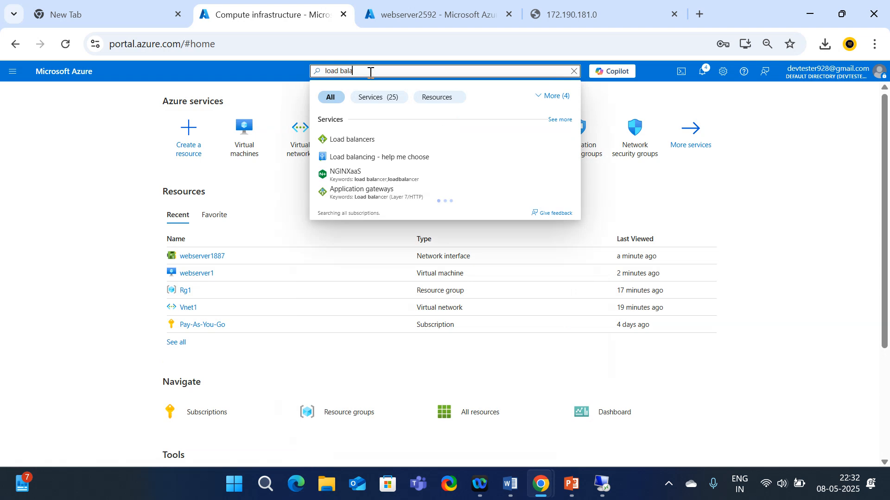
{"action": "left_click", "coordinate": [371, 143]}
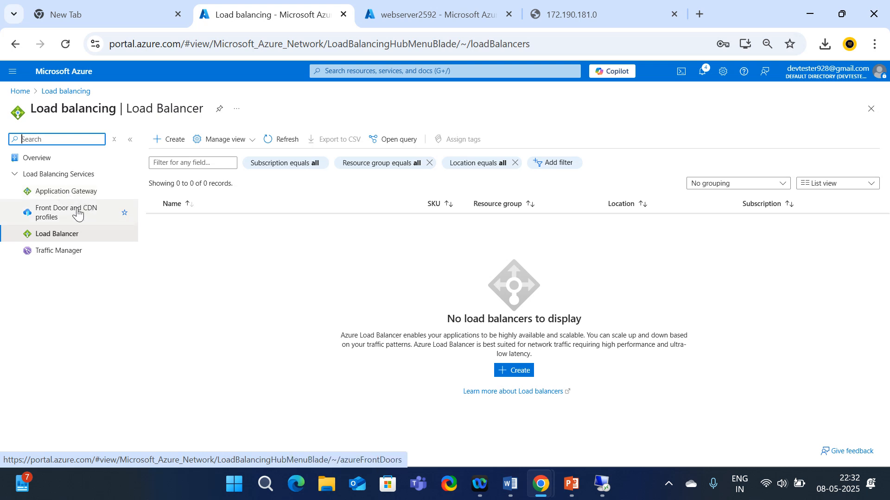
{"action": "left_click", "coordinate": [67, 237]}
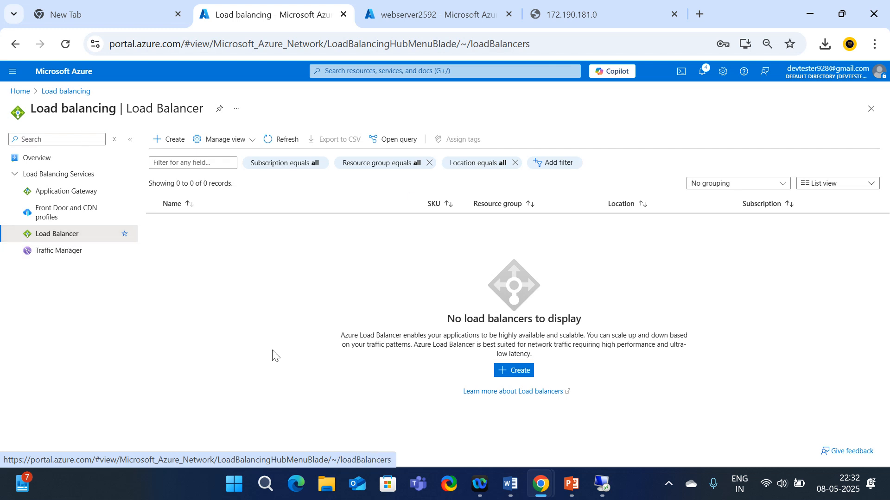
Create a load balancer named myapplicationlb1122 in resource group Rg1, East US
{"action": "left_click", "coordinate": [514, 371]}
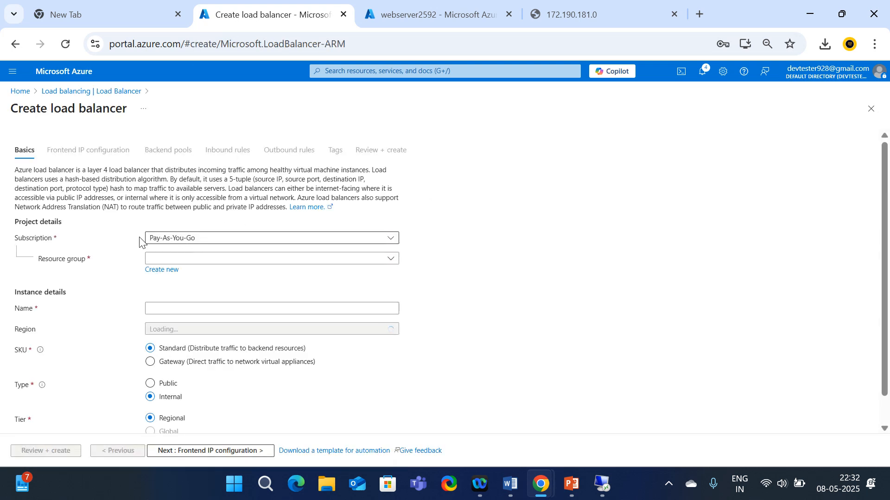
{"action": "left_click", "coordinate": [192, 260]}
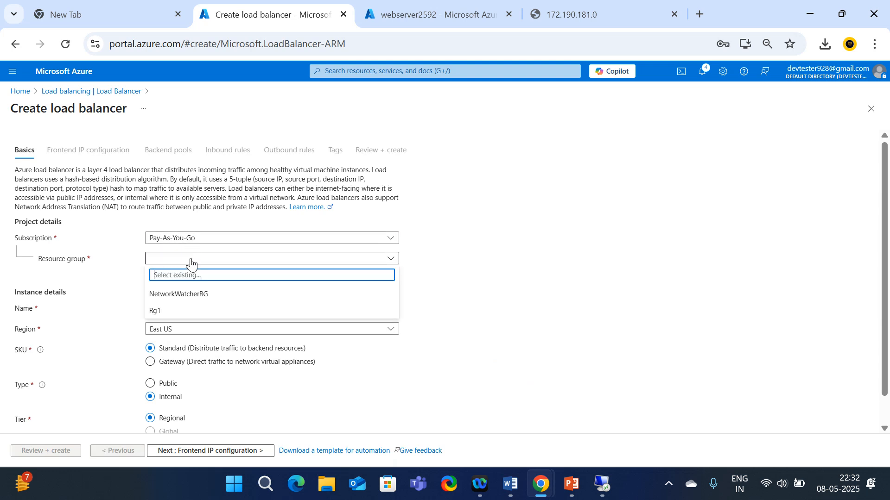
{"action": "left_click", "coordinate": [155, 312]}
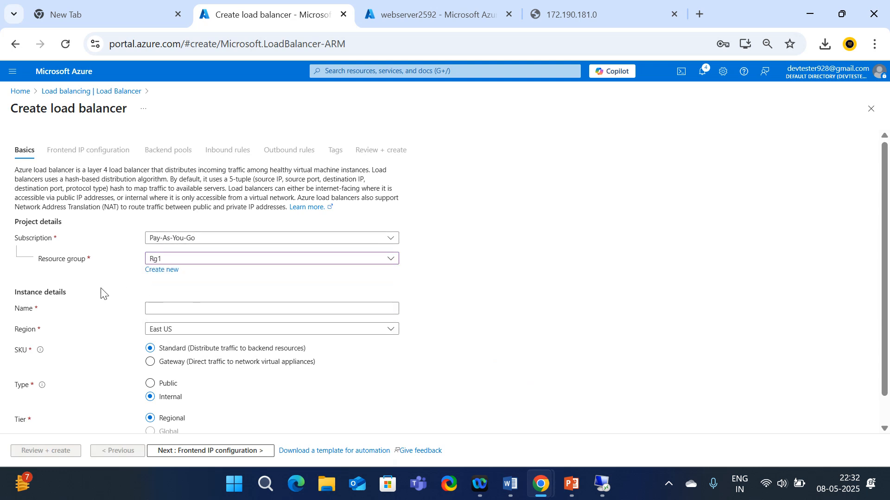
{"action": "scroll", "coordinate": [100, 292], "scroll_direction": "down", "scroll_amount": 1}
{"action": "left_click", "coordinate": [174, 276]}
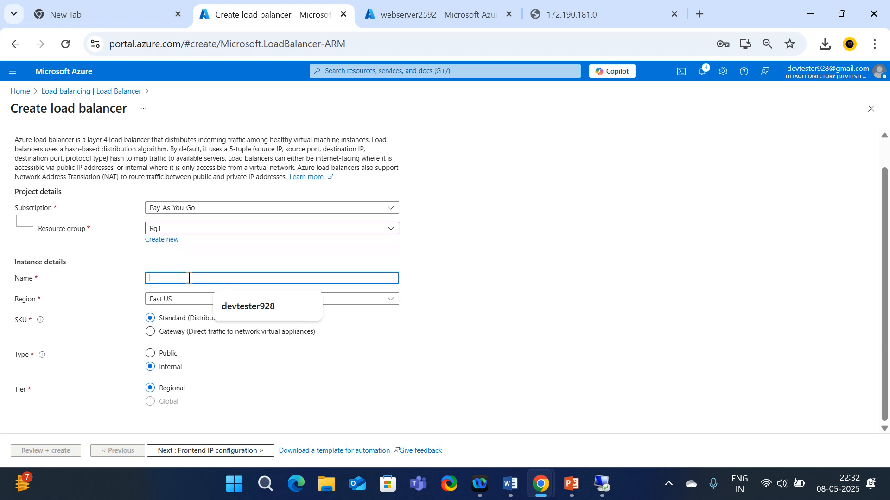
{"action": "type", "text": "myapplcationlb1122"}
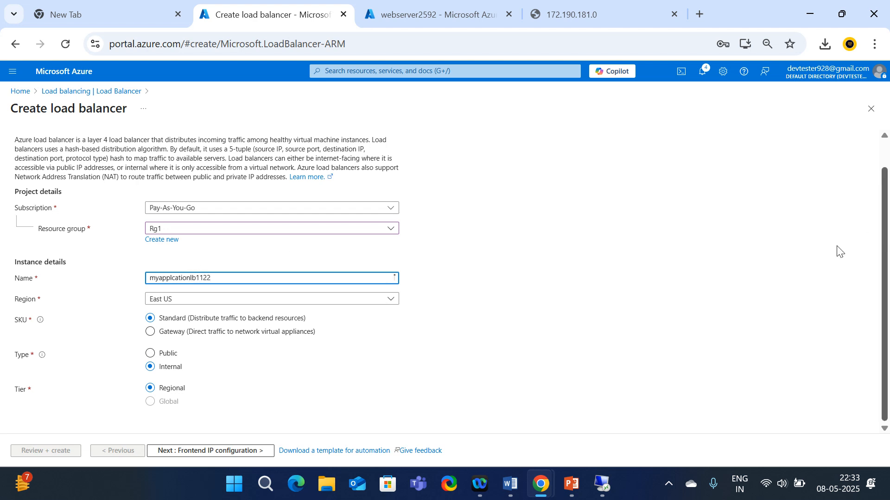
{"action": "left_click", "coordinate": [756, 273]}
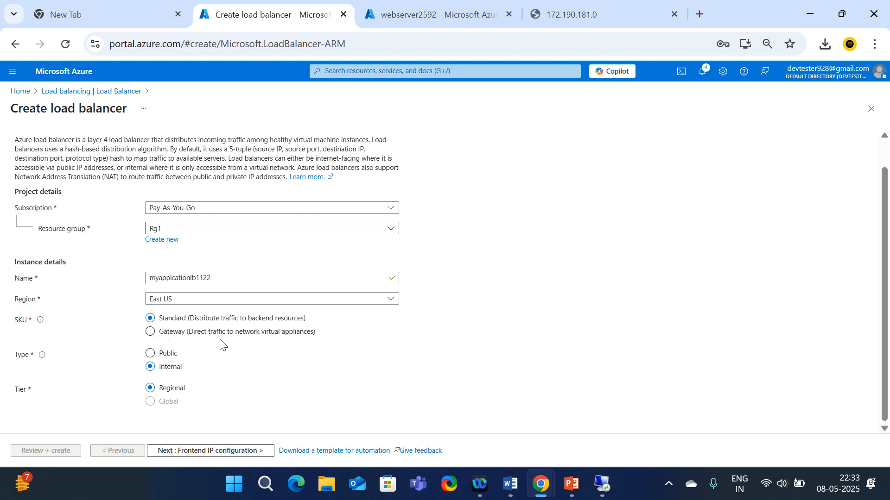
Keep the Standard SKU, set Type to Public, and continue to frontend IP configuration
{"action": "left_click", "coordinate": [157, 337]}
{"action": "left_click", "coordinate": [175, 323]}
{"action": "left_click", "coordinate": [151, 355]}
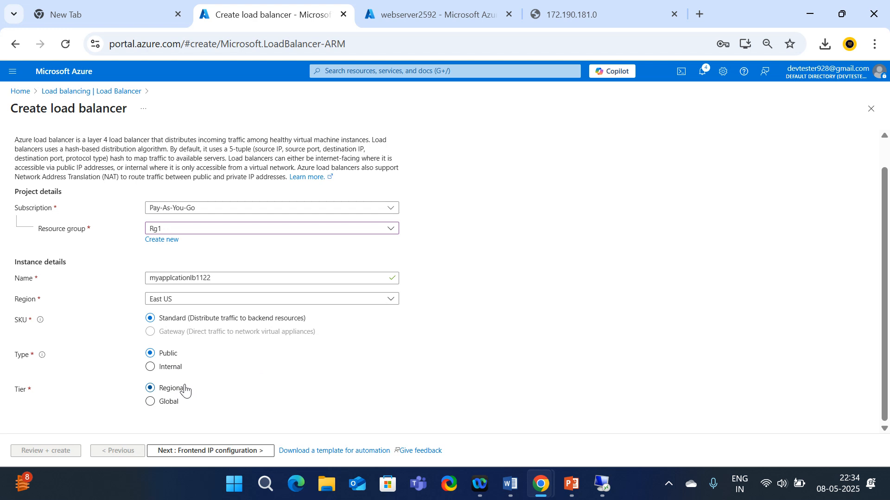
{"action": "scroll", "coordinate": [183, 396], "scroll_direction": "up", "scroll_amount": 1}
{"action": "scroll", "coordinate": [190, 416], "scroll_direction": "down", "scroll_amount": 1}
{"action": "left_click", "coordinate": [170, 452]}
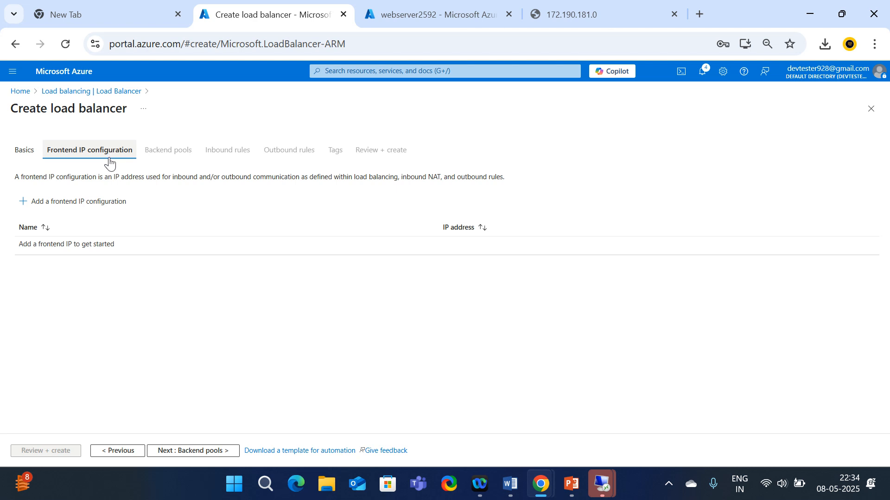
Open the Add frontend IP configuration pane and dismiss the Remote Desktop connection errors
{"action": "left_click", "coordinate": [64, 208]}
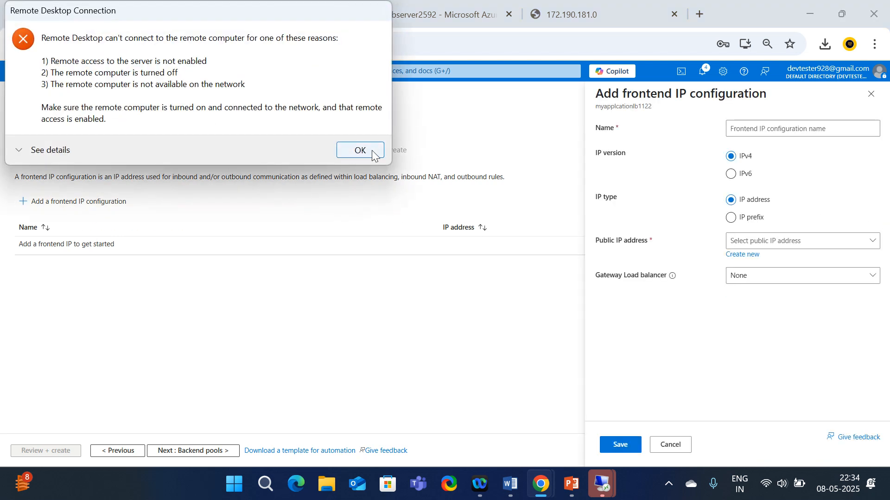
{"action": "left_click", "coordinate": [372, 151]}
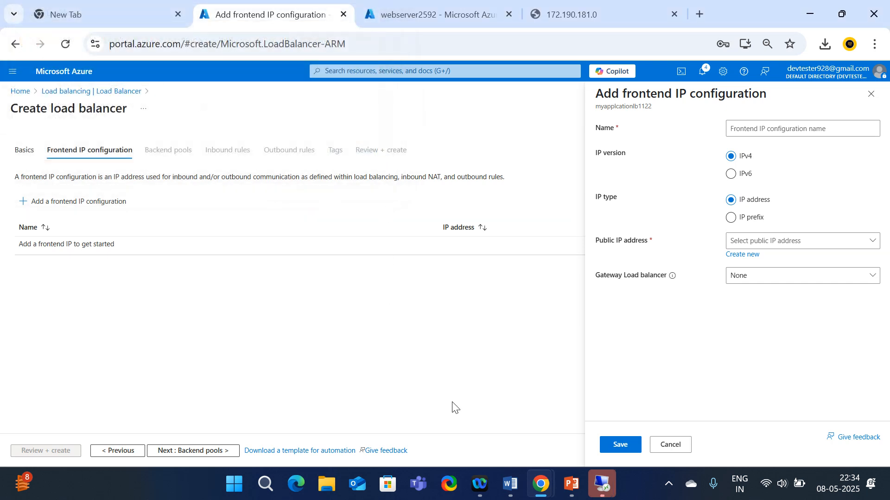
{"action": "left_click", "coordinate": [602, 484]}
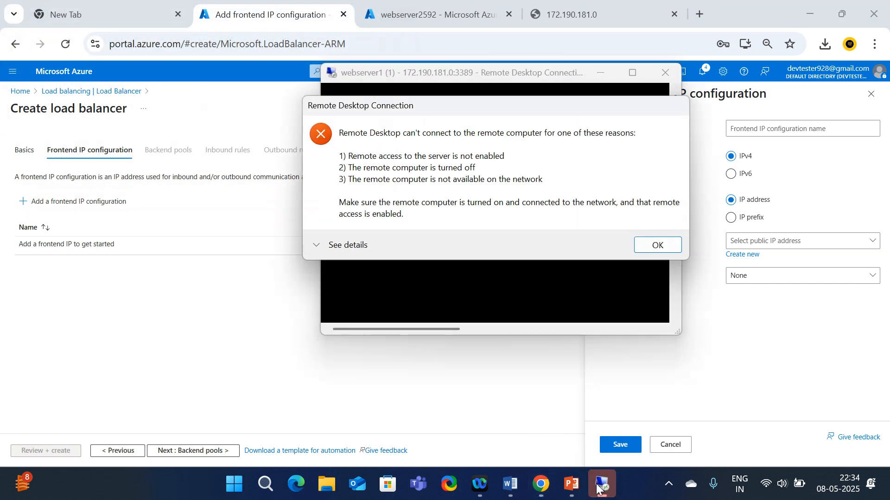
{"action": "left_click", "coordinate": [660, 244]}
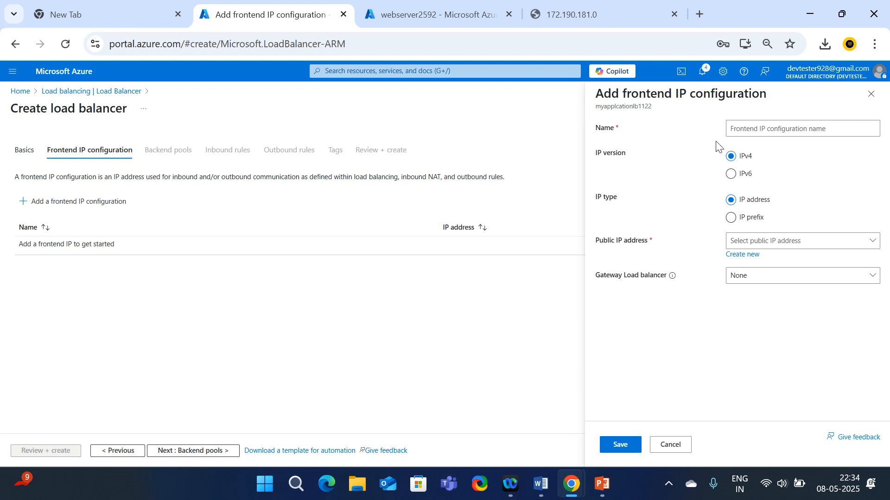
{"action": "left_click", "coordinate": [765, 128]}
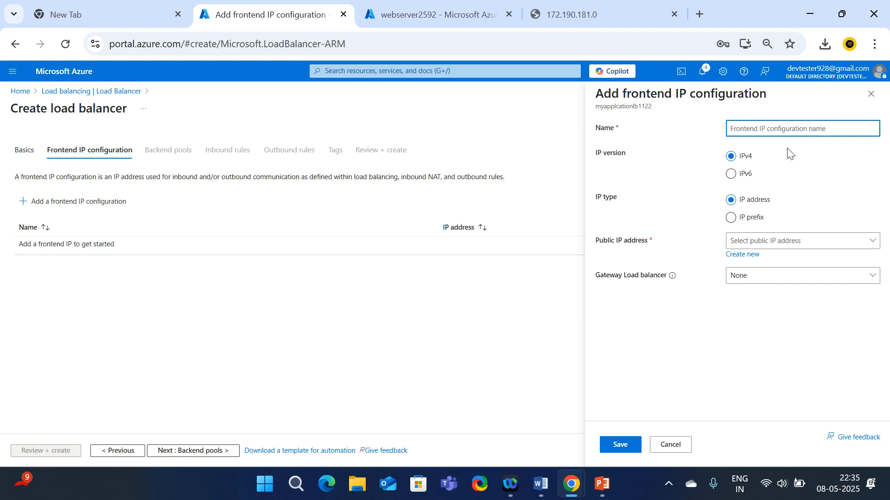
Save frontend IP fIP1 using webserver1-ip (172.190.181.0) with no gateway load balancer
{"action": "type", "text": "fIP1"}
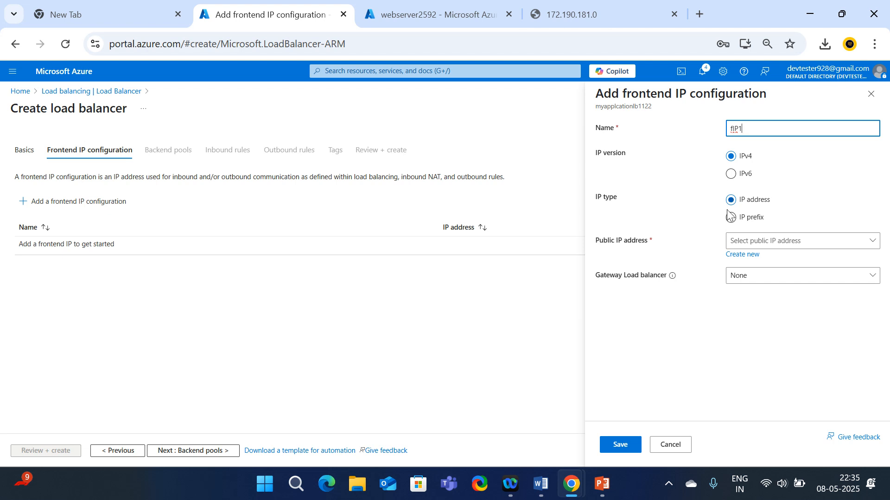
{"action": "left_click", "coordinate": [809, 245]}
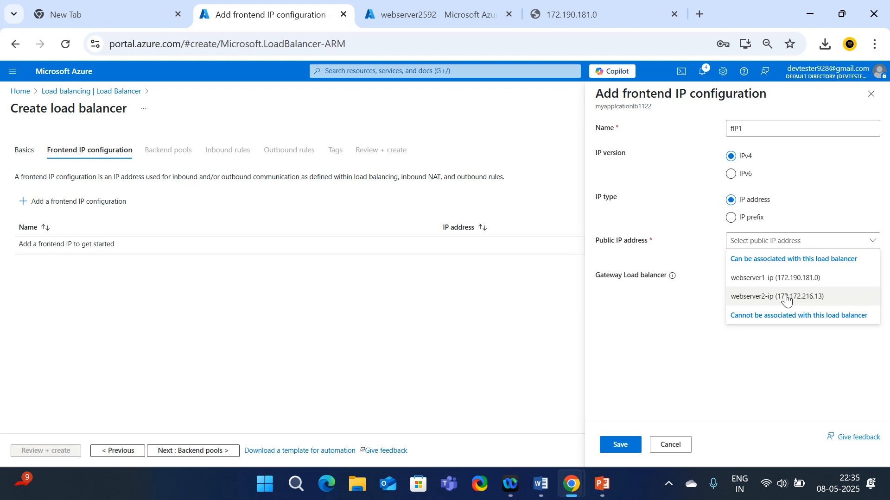
{"action": "left_click", "coordinate": [784, 280]}
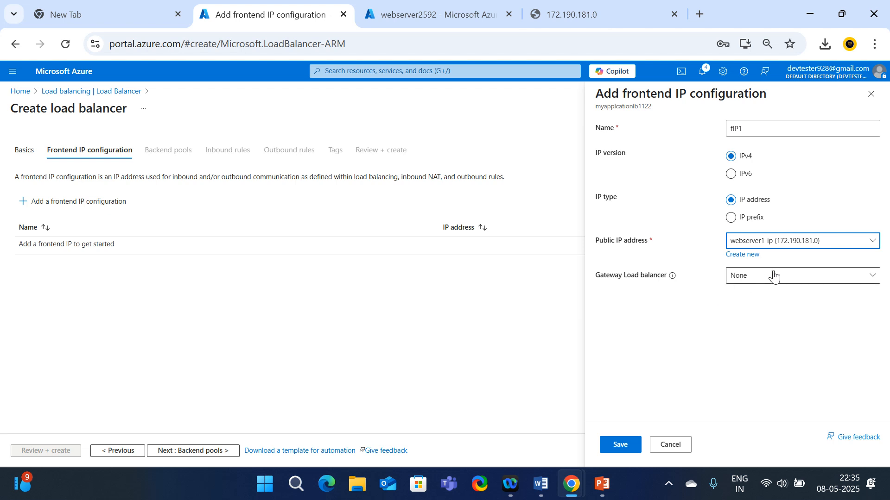
{"action": "left_click", "coordinate": [797, 279]}
{"action": "left_click", "coordinate": [748, 297]}
{"action": "left_click", "coordinate": [625, 452]}
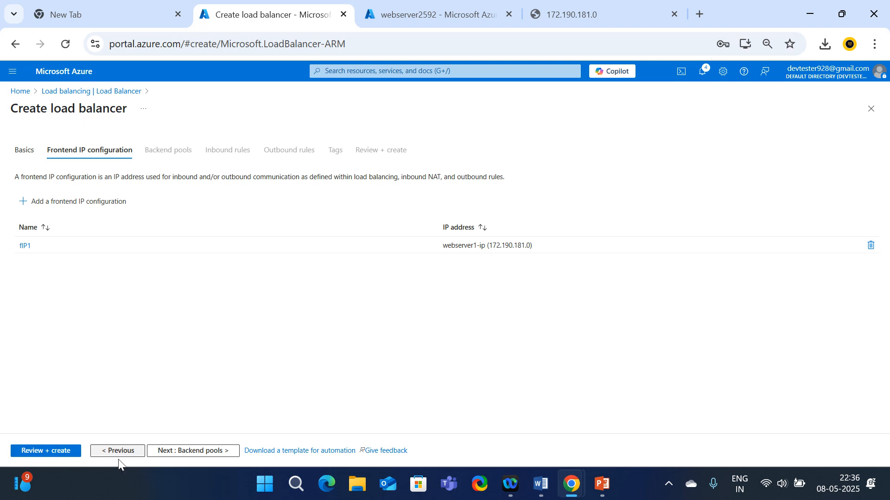
{"action": "left_click", "coordinate": [196, 449]}
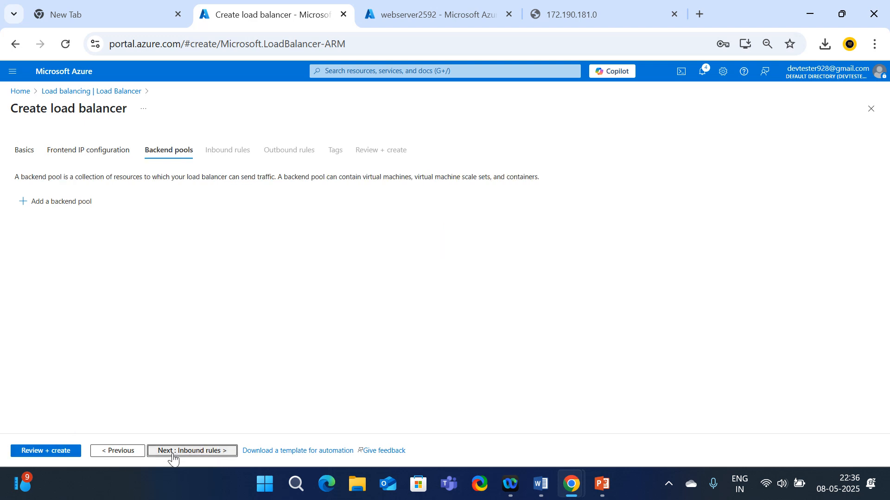
Add a backend pool named bp1 on virtual network Vnet1 (Rg1)
{"action": "left_click", "coordinate": [27, 203]}
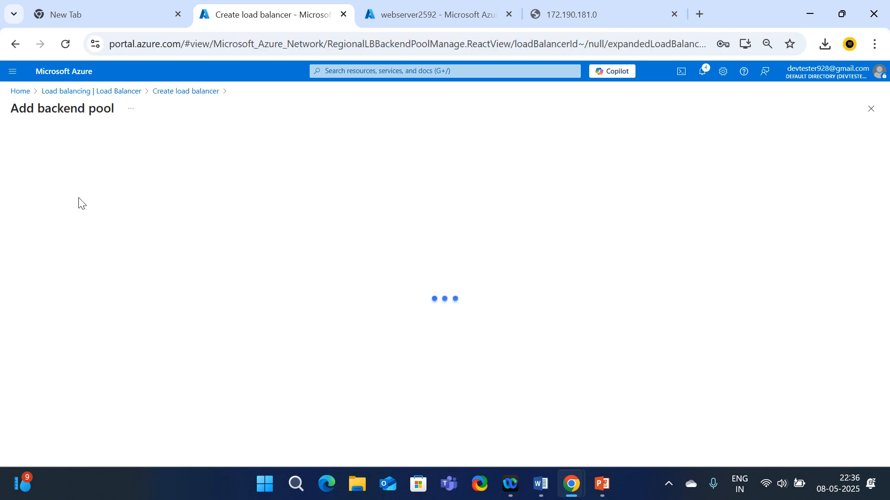
{"action": "left_click", "coordinate": [184, 145]}
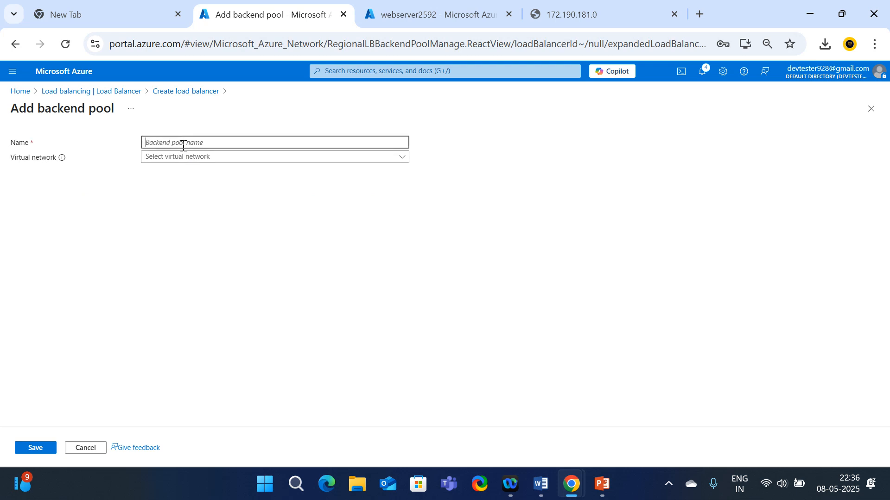
{"action": "type", "text": "bp1"}
{"action": "left_click", "coordinate": [169, 160]}
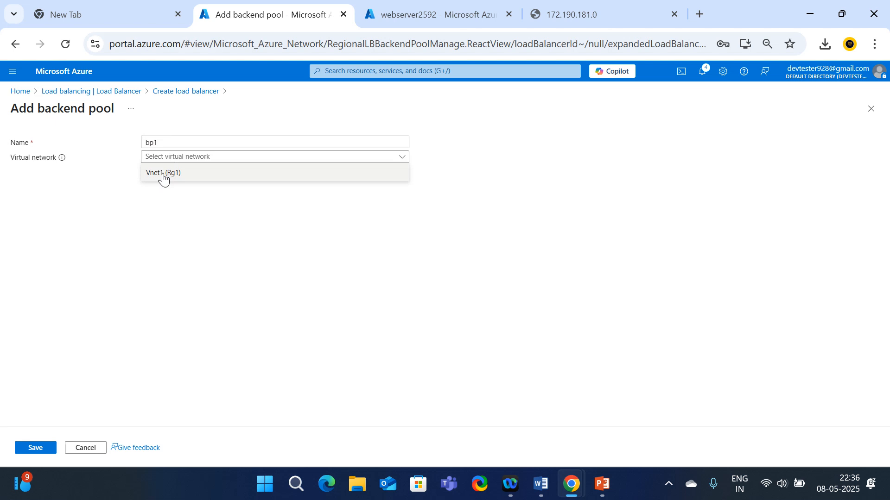
{"action": "left_click", "coordinate": [164, 175]}
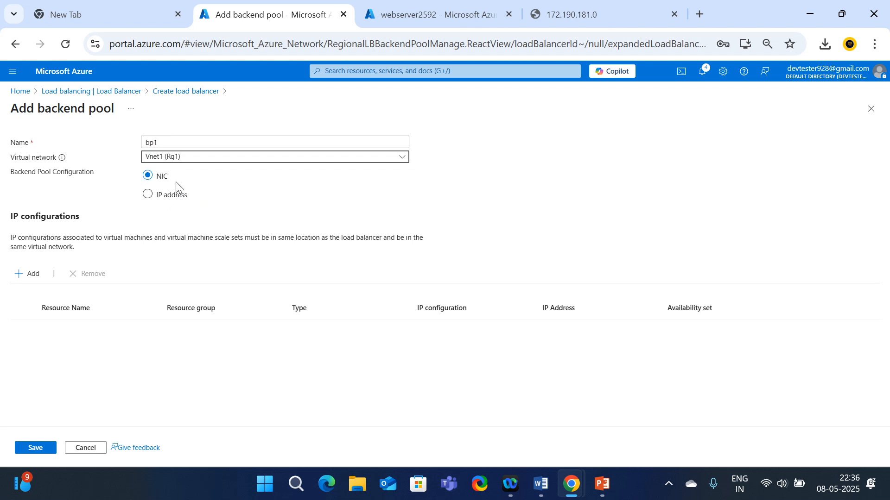
Add WEBSERVER1 (10.0.1.4) and WEBSERVER2 (10.0.1.5) to pool bp1 and save it
{"action": "left_click", "coordinate": [33, 275]}
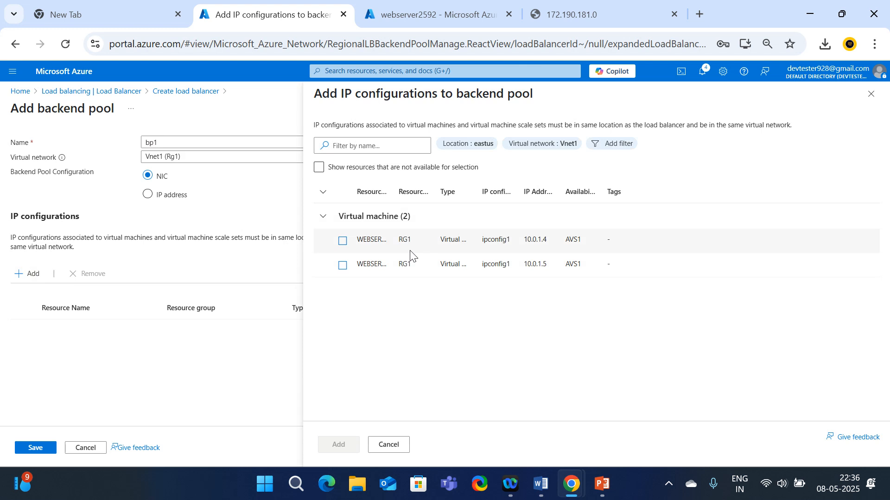
{"action": "left_click", "coordinate": [342, 241]}
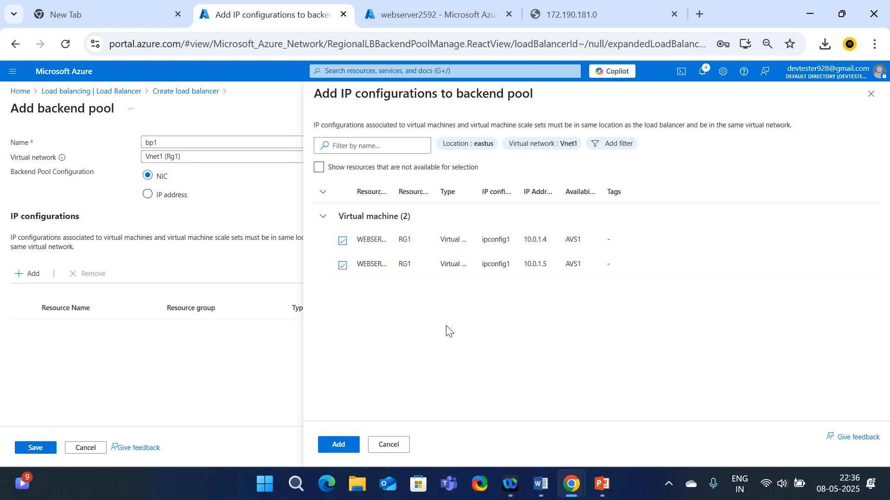
{"action": "left_click", "coordinate": [338, 445]}
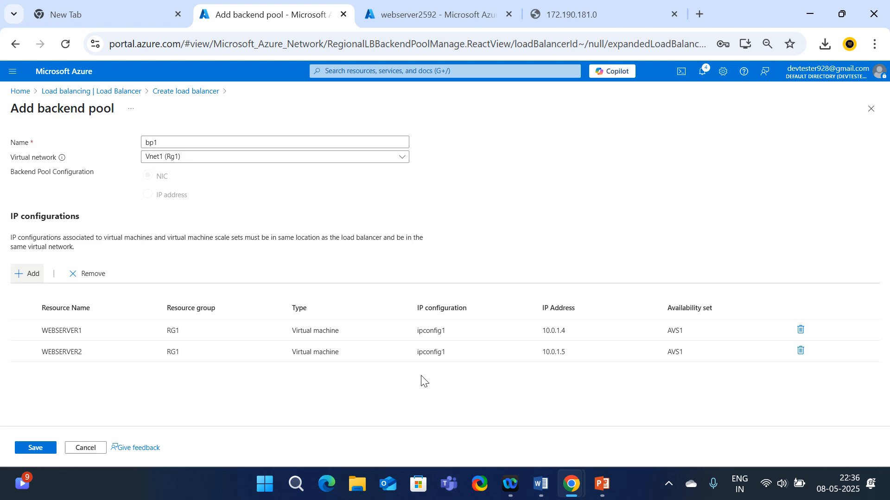
{"action": "left_click", "coordinate": [541, 330]}
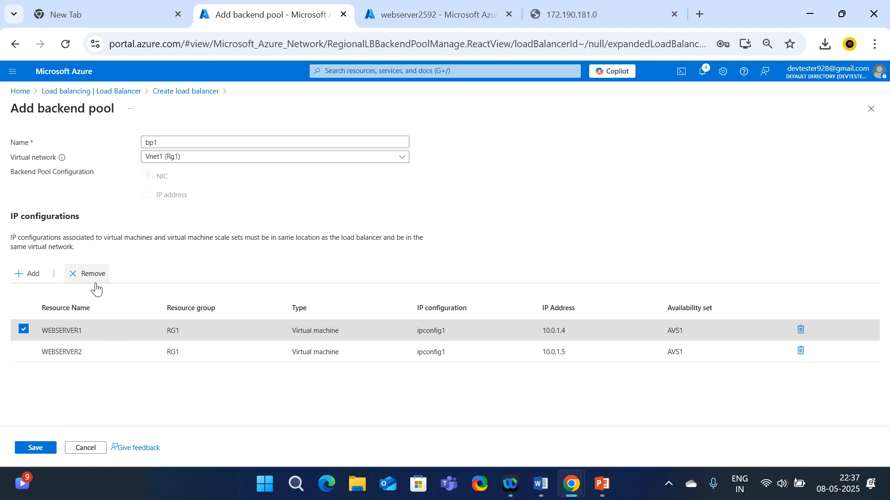
{"action": "left_click", "coordinate": [24, 330]}
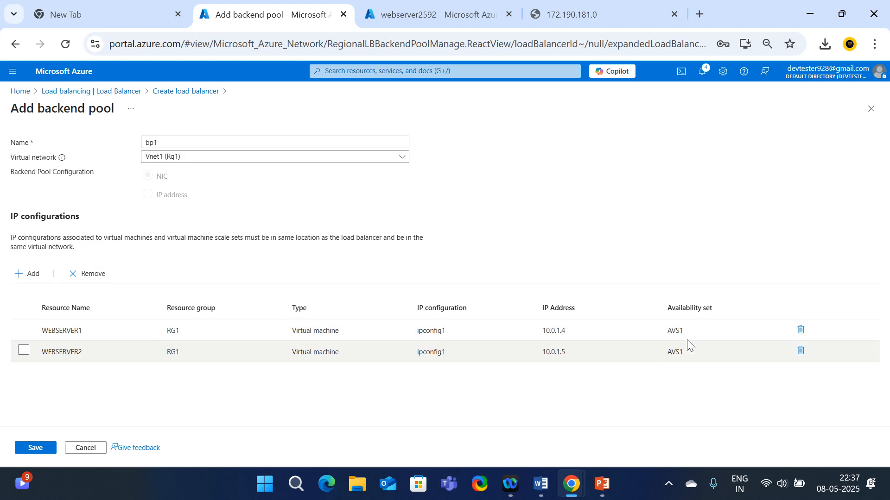
{"action": "left_click", "coordinate": [24, 329]}
{"action": "left_click", "coordinate": [46, 351]}
{"action": "left_click", "coordinate": [24, 350]}
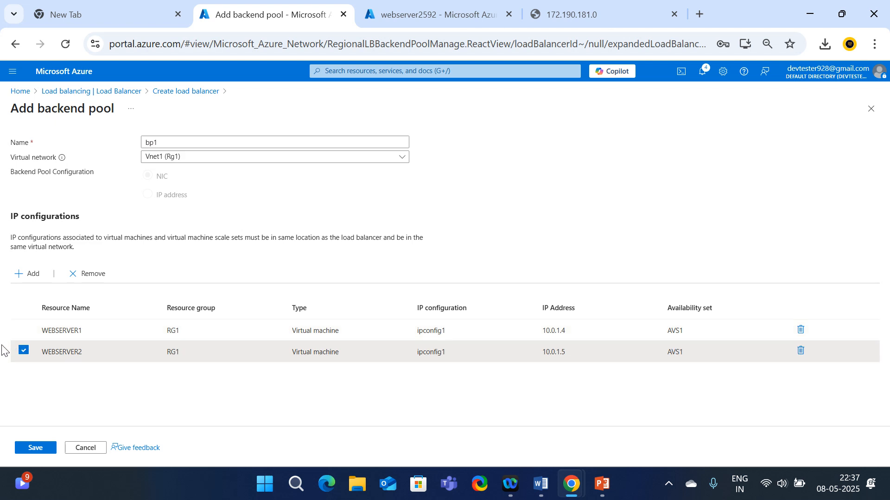
{"action": "left_click", "coordinate": [24, 351]}
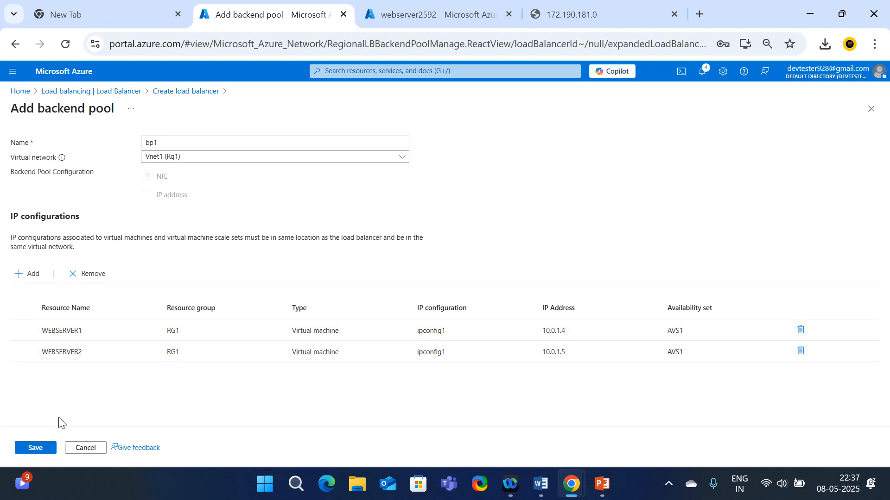
{"action": "left_click", "coordinate": [36, 450]}
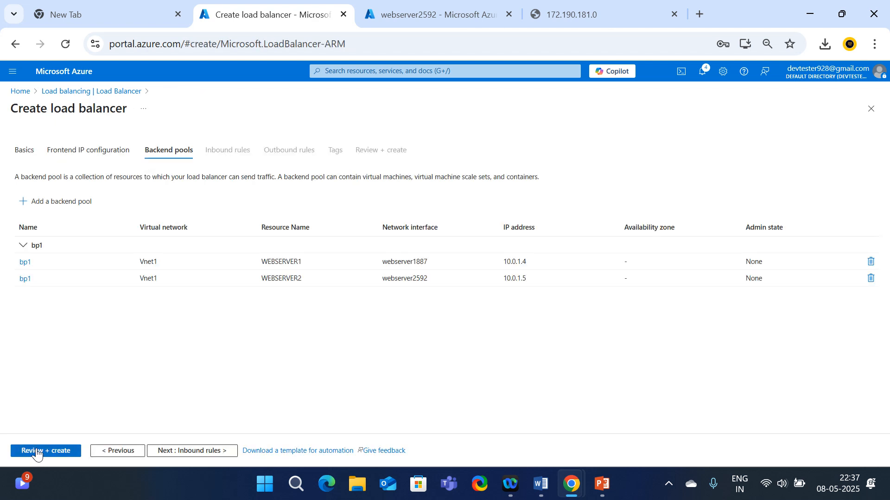
{"action": "left_click", "coordinate": [181, 452]}
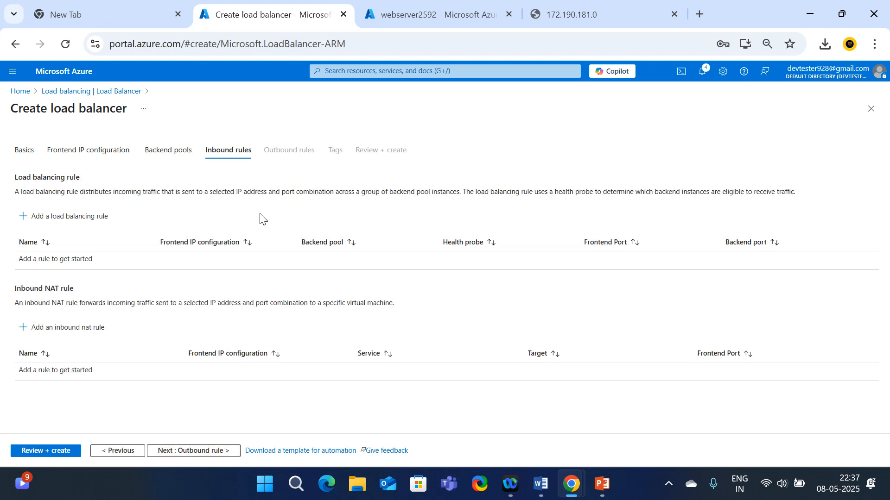
Add load balancing rule inboundrule1 with frontend fIP1 (172.190.181.0) and backend pool bp1
{"action": "left_click", "coordinate": [31, 218]}
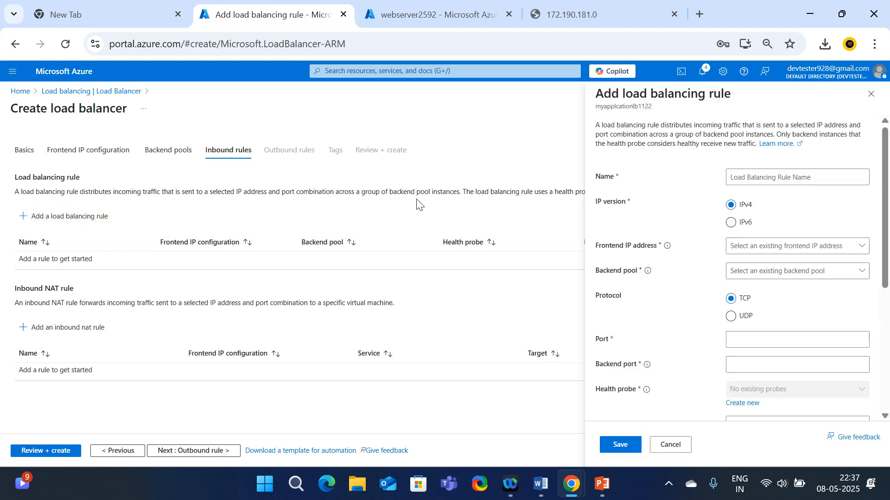
{"action": "left_click", "coordinate": [774, 178]}
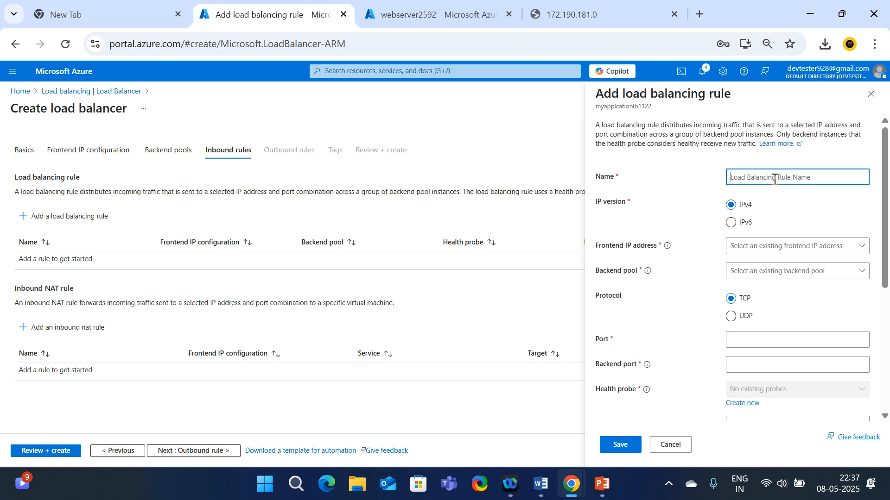
{"action": "type", "text": "inboun"}
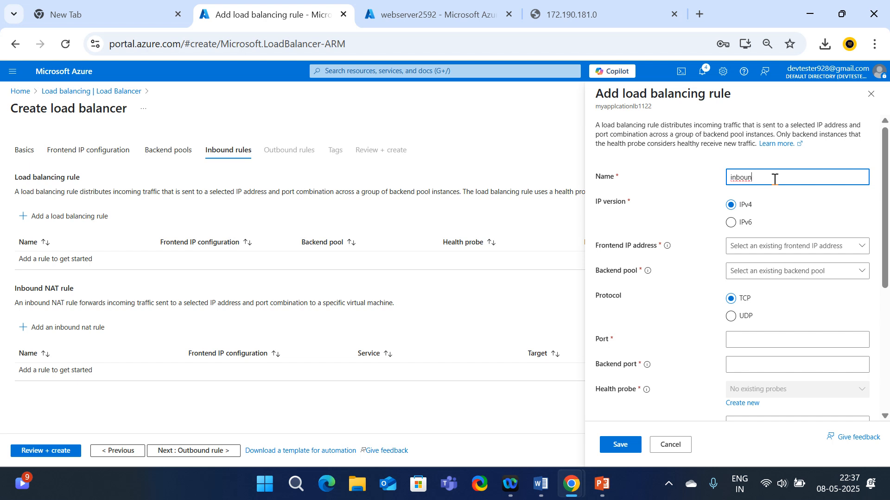
{"action": "type", "text": "drule1"}
{"action": "left_click", "coordinate": [858, 246]}
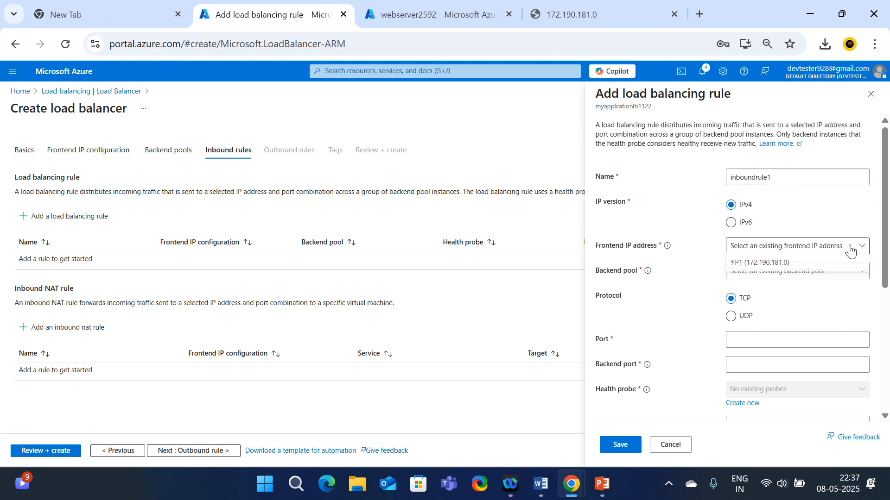
{"action": "left_click", "coordinate": [758, 265]}
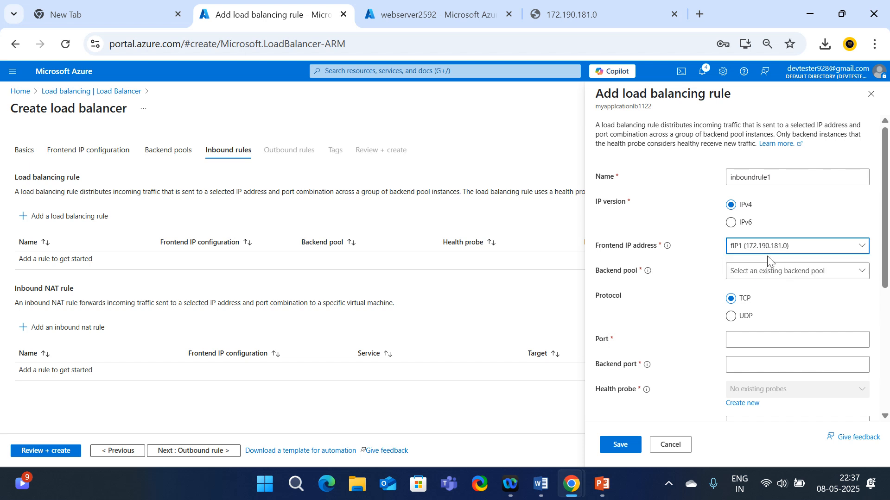
{"action": "left_click", "coordinate": [809, 281]}
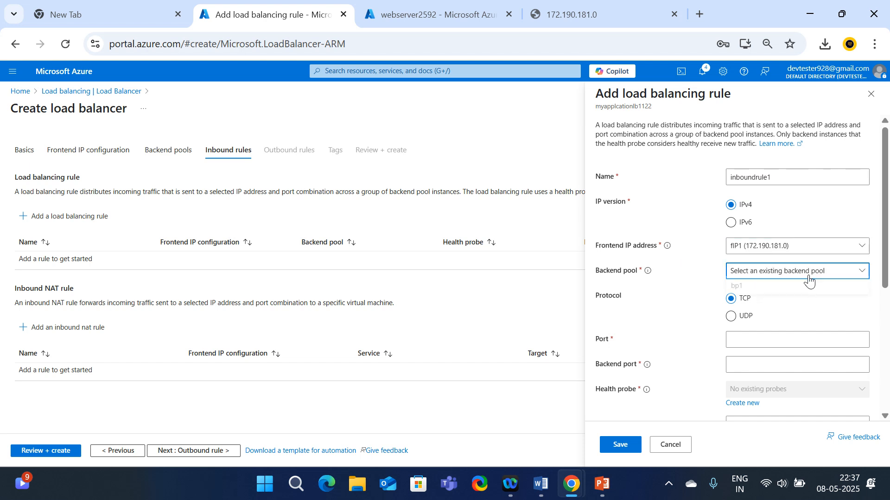
{"action": "left_click", "coordinate": [790, 288]}
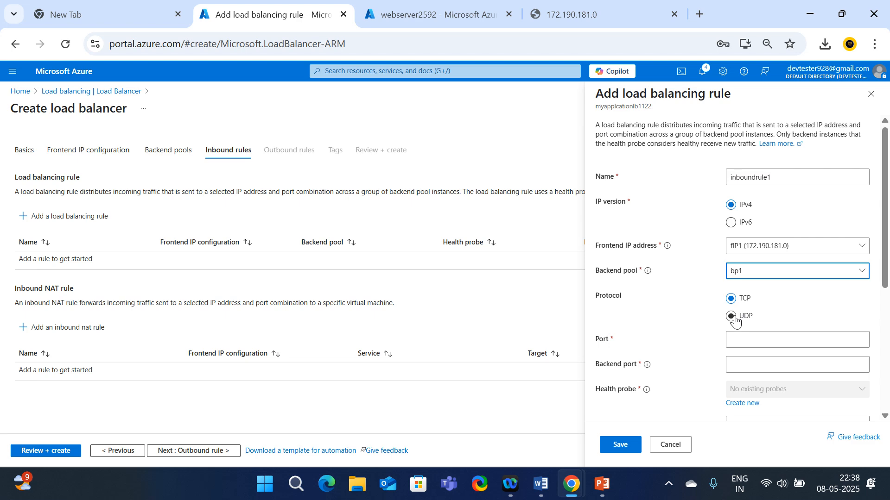
Set the rule's frontend port to 80, keeping the protocol on TCP
{"action": "scroll", "coordinate": [646, 349], "scroll_direction": "down", "scroll_amount": 2}
{"action": "left_click", "coordinate": [749, 270]}
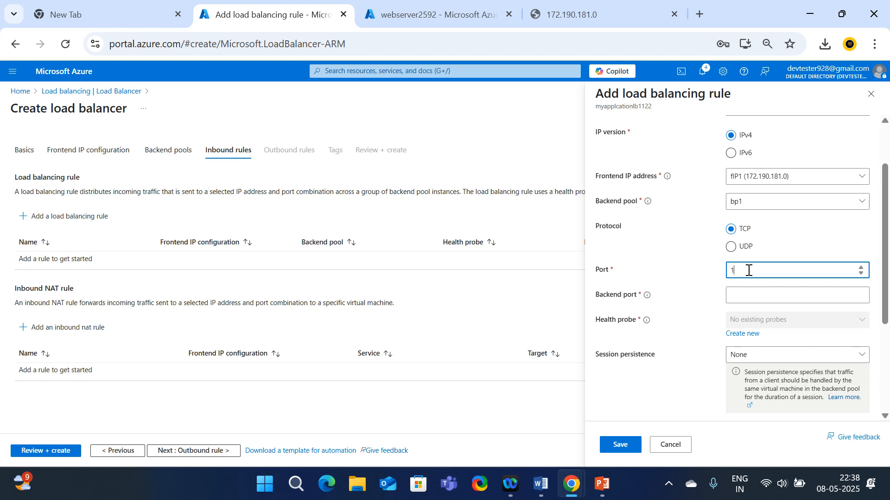
{"action": "scroll", "coordinate": [748, 270], "scroll_direction": "down", "scroll_amount": 1}
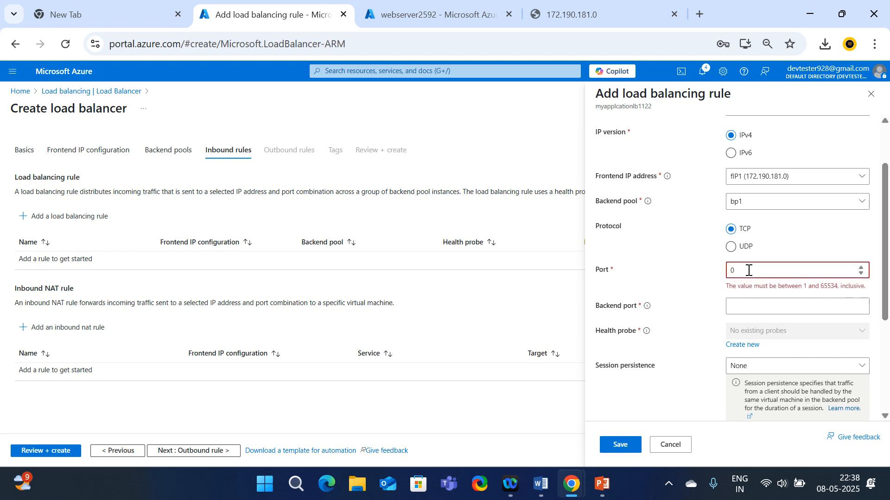
{"action": "left_click", "coordinate": [861, 268]}
{"action": "scroll", "coordinate": [748, 268], "scroll_direction": "down", "scroll_amount": 1}
{"action": "scroll", "coordinate": [748, 268], "scroll_direction": "up", "scroll_amount": 1}
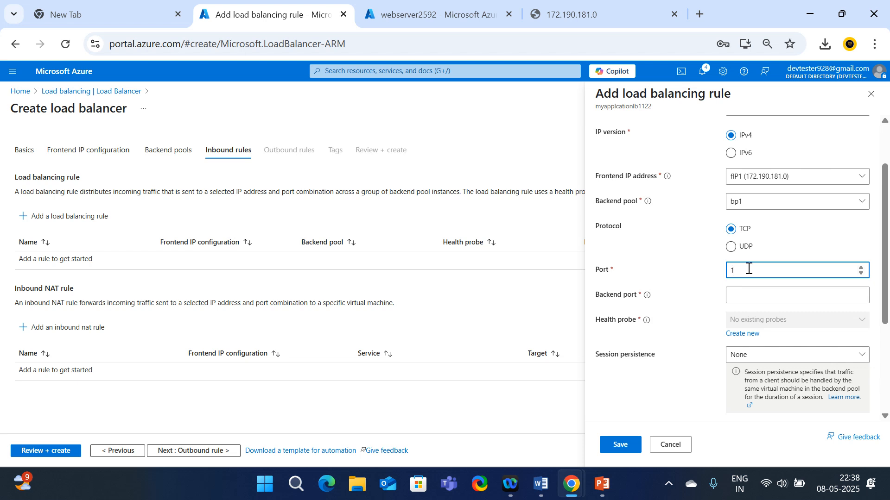
{"action": "scroll", "coordinate": [748, 268], "scroll_direction": "down", "scroll_amount": 1}
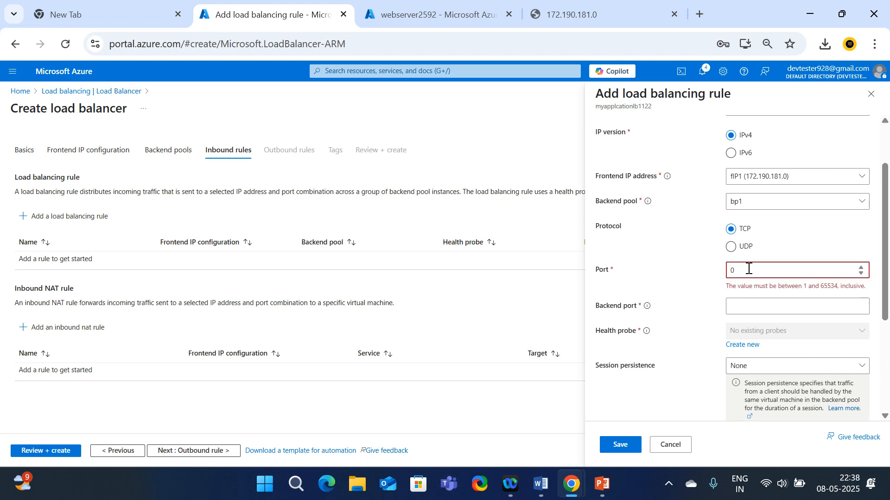
{"action": "left_click", "coordinate": [860, 268]}
{"action": "left_click", "coordinate": [861, 267]}
{"action": "left_click", "coordinate": [728, 247]}
{"action": "left_click", "coordinate": [735, 233]}
{"action": "left_click", "coordinate": [749, 274]}
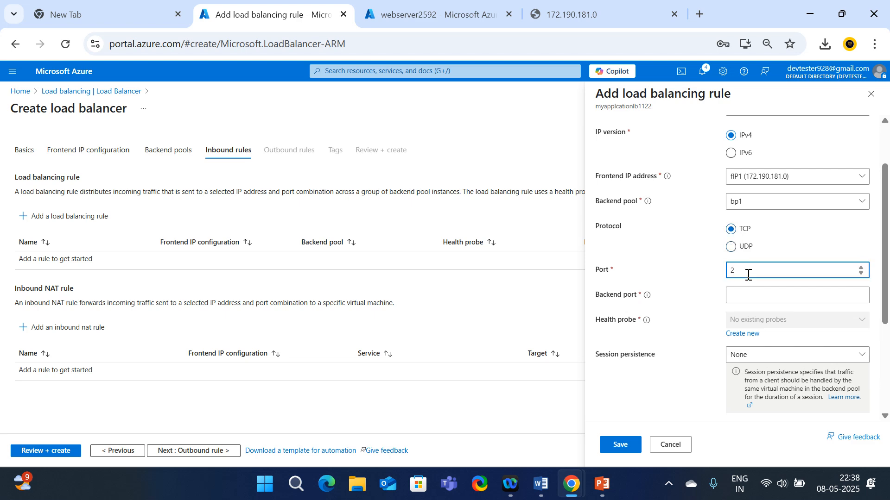
{"action": "scroll", "coordinate": [749, 274], "scroll_direction": "down", "scroll_amount": 2}
{"action": "scroll", "coordinate": [748, 274], "scroll_direction": "up", "scroll_amount": 1}
{"action": "key", "text": "BackSpace"}
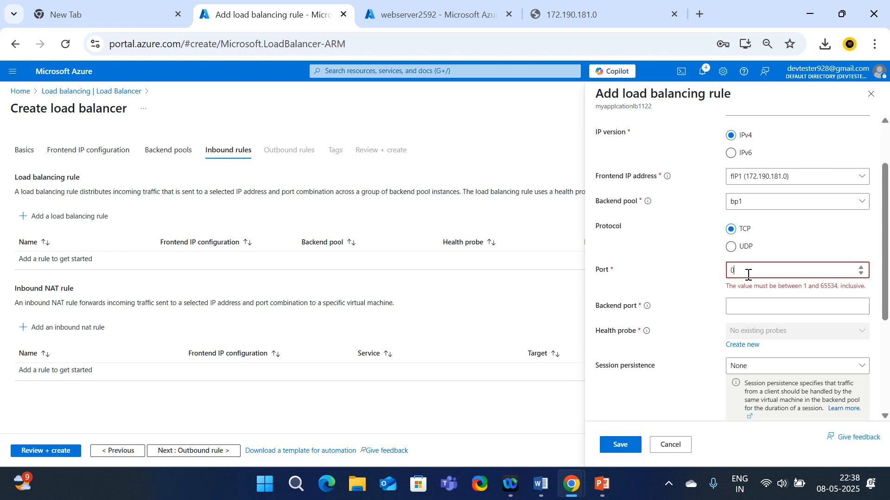
{"action": "type", "text": "80"}
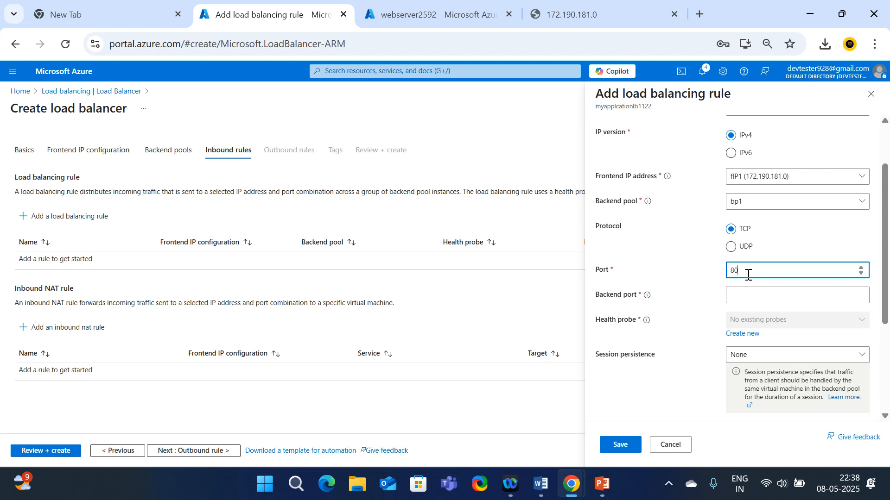
{"action": "left_click", "coordinate": [696, 275]}
Set the rule's backend port to 80
{"action": "left_click", "coordinate": [739, 292]}
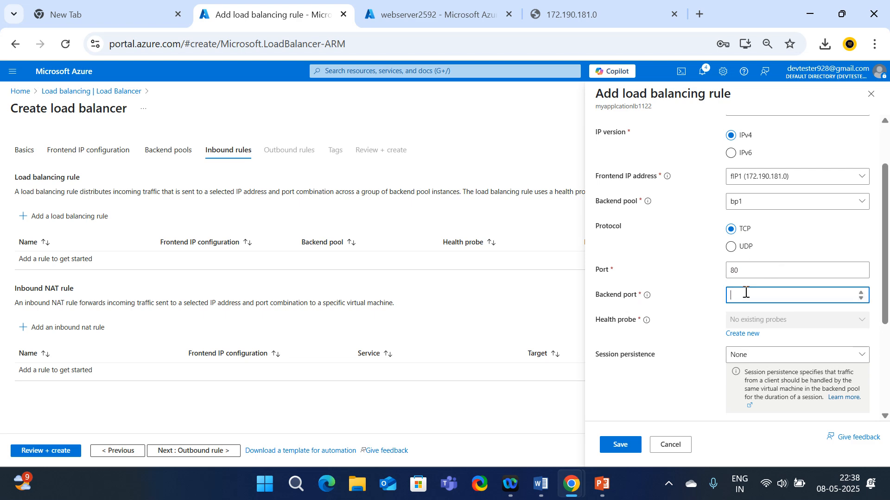
{"action": "type", "text": "80"}
{"action": "scroll", "coordinate": [747, 301], "scroll_direction": "down", "scroll_amount": 3}
{"action": "scroll", "coordinate": [689, 203], "scroll_direction": "up", "scroll_amount": 5}
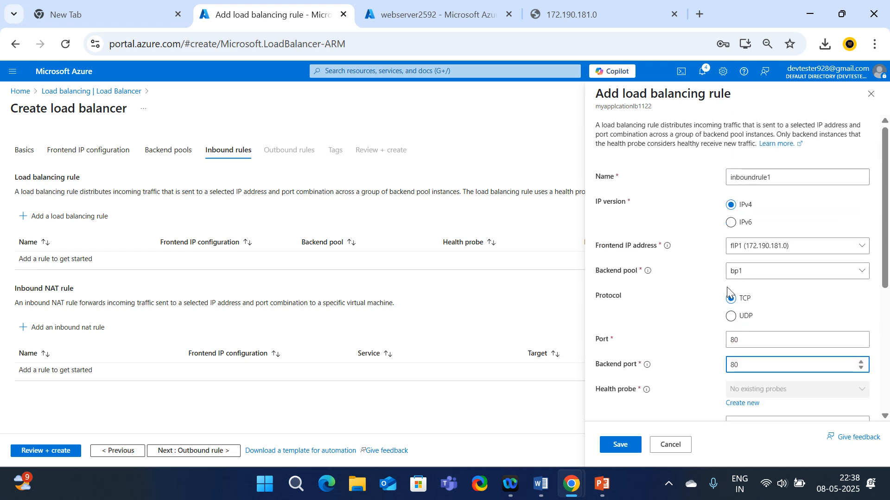
{"action": "scroll", "coordinate": [726, 287], "scroll_direction": "down", "scroll_amount": 2}
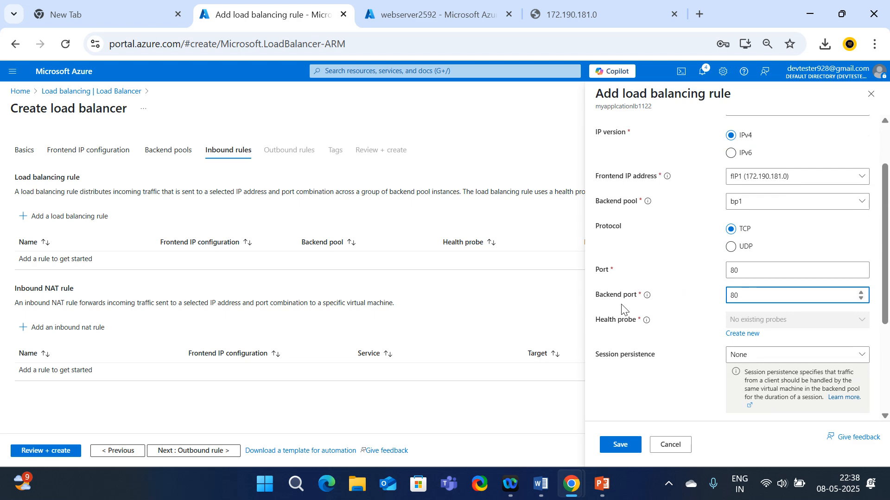
{"action": "scroll", "coordinate": [757, 306], "scroll_direction": "down", "scroll_amount": 2}
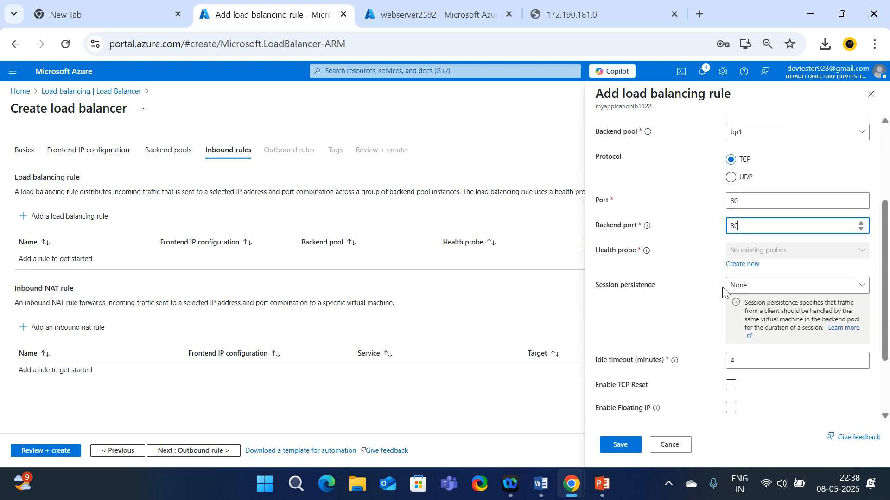
{"action": "scroll", "coordinate": [716, 253], "scroll_direction": "down", "scroll_amount": 2}
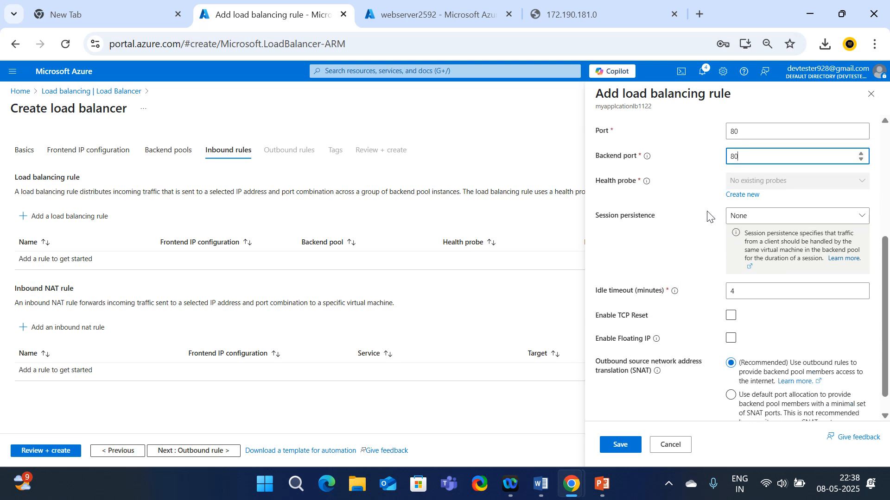
Create a new TCP port-80 health probe named HP1 with a 58-second interval
{"action": "left_click", "coordinate": [744, 195]}
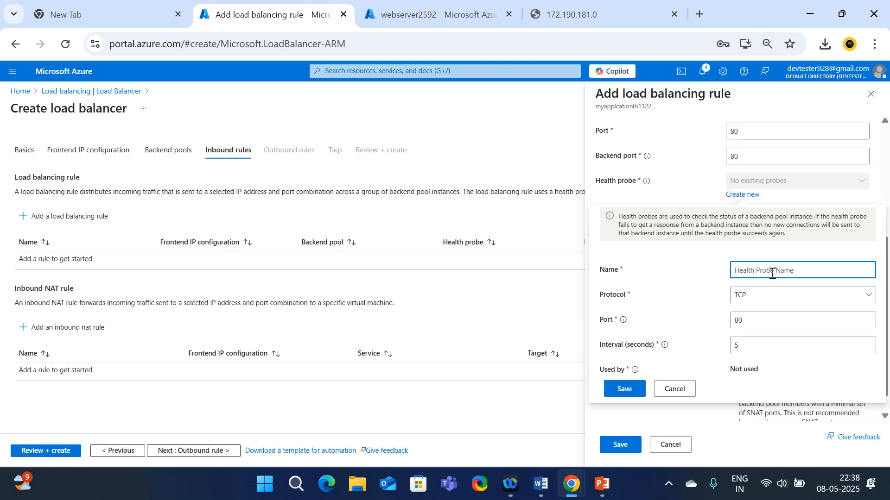
{"action": "type", "text": "HP1"}
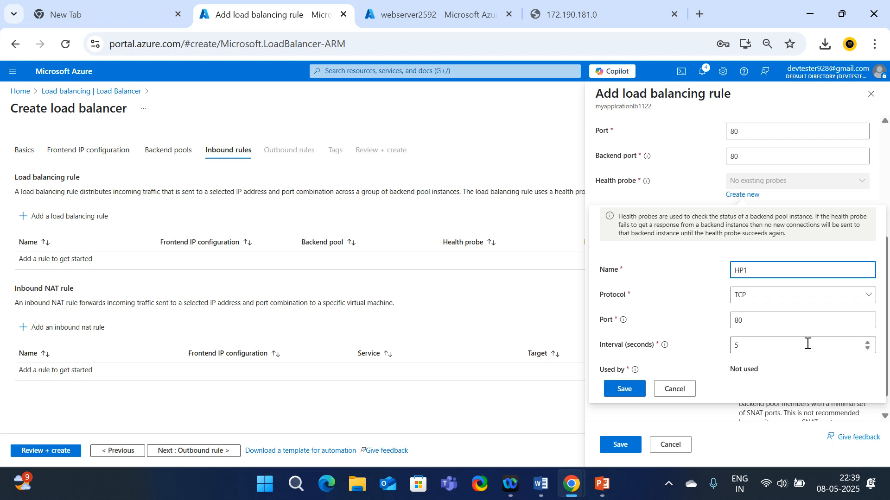
{"action": "triple_click", "coordinate": [867, 343]}
{"action": "left_click", "coordinate": [870, 343]}
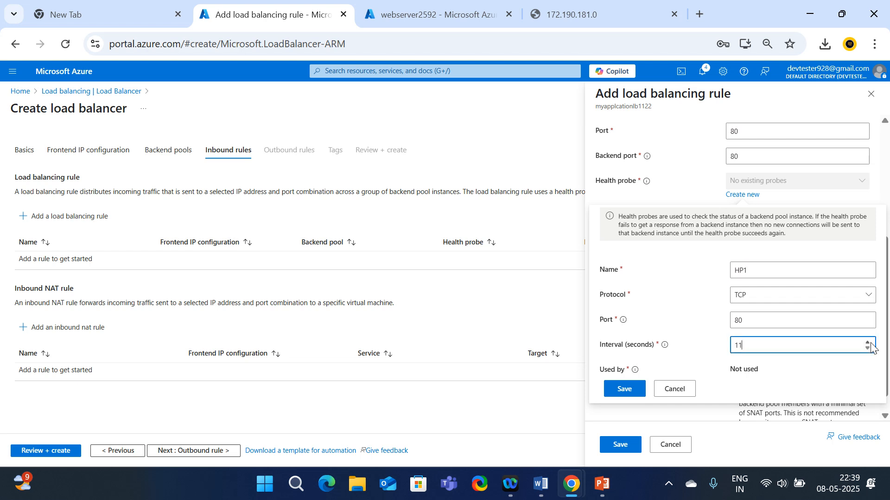
{"action": "left_click", "coordinate": [867, 343]}
{"action": "left_click", "coordinate": [871, 344]}
{"action": "scroll", "coordinate": [766, 341], "scroll_direction": "down", "scroll_amount": 2}
Save probe HP1 and the inboundrule1 rule sending port 80 from fIP1 to bp1
{"action": "left_click", "coordinate": [624, 389]}
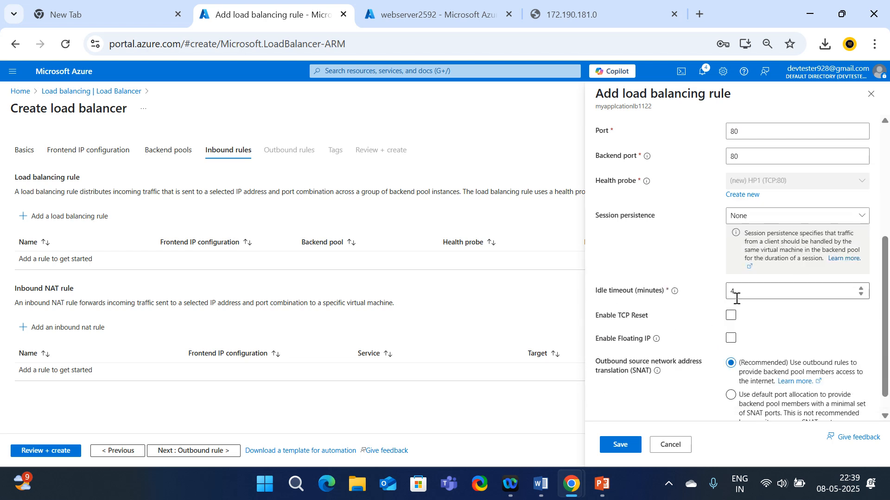
{"action": "scroll", "coordinate": [719, 337], "scroll_direction": "down", "scroll_amount": 1}
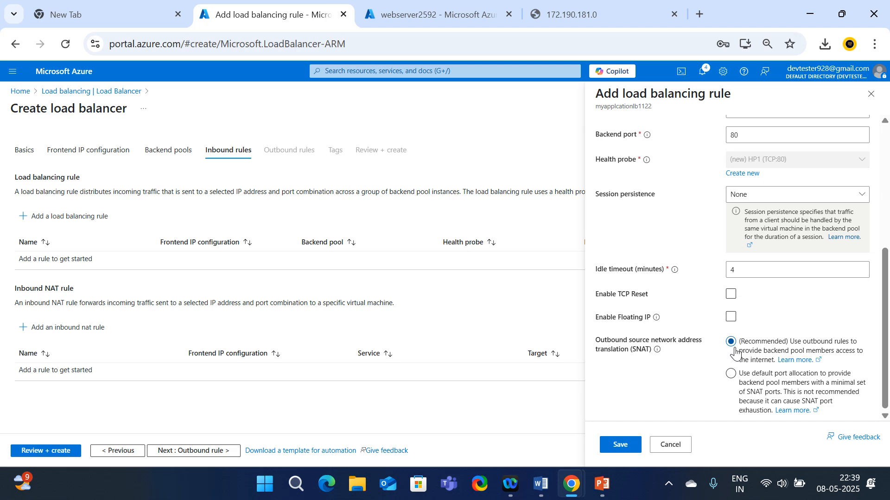
{"action": "left_click", "coordinate": [622, 445]}
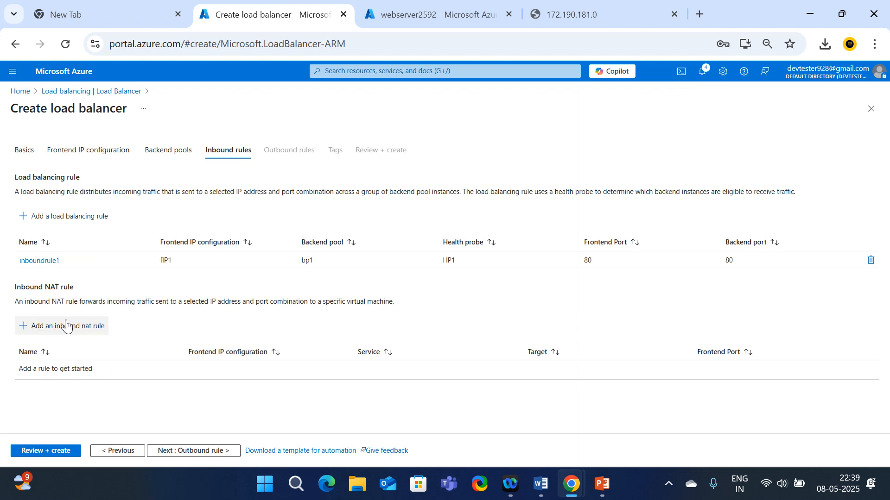
Skip the Outbound rule and Tags pages to reach the Review + create summary for myapplicationlb1122
{"action": "left_click", "coordinate": [200, 451]}
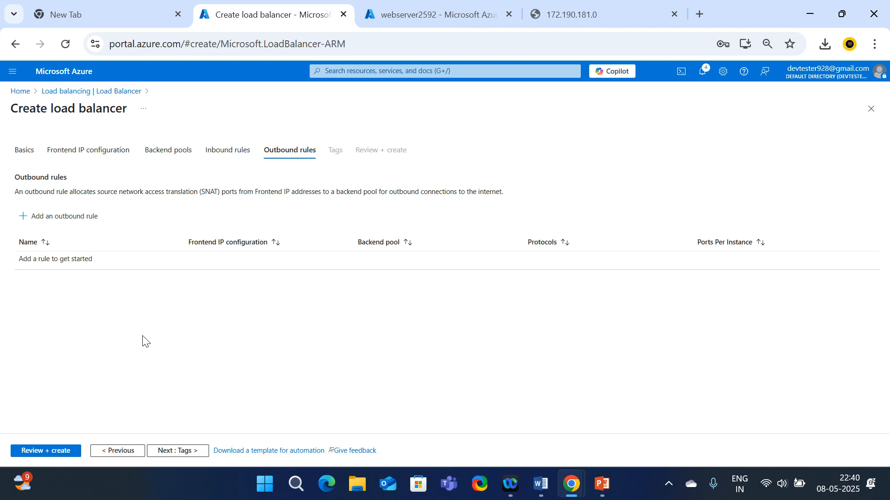
{"action": "left_click", "coordinate": [166, 451]}
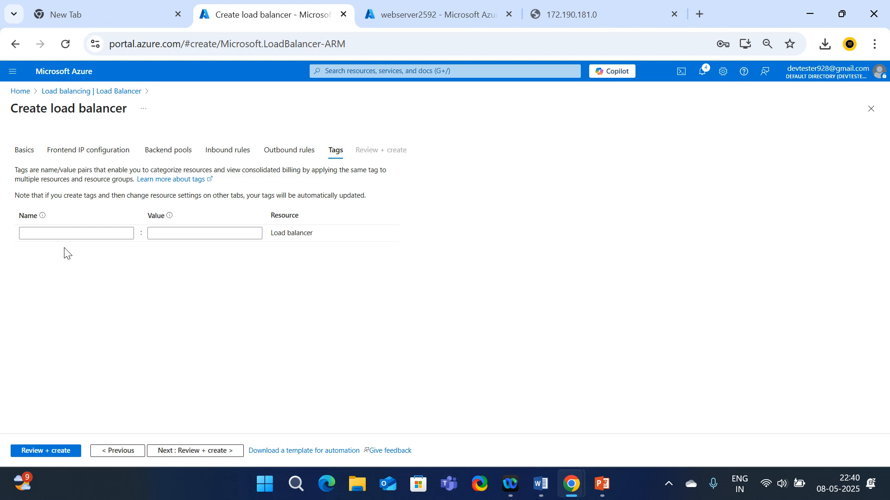
{"action": "left_click", "coordinate": [54, 452]}
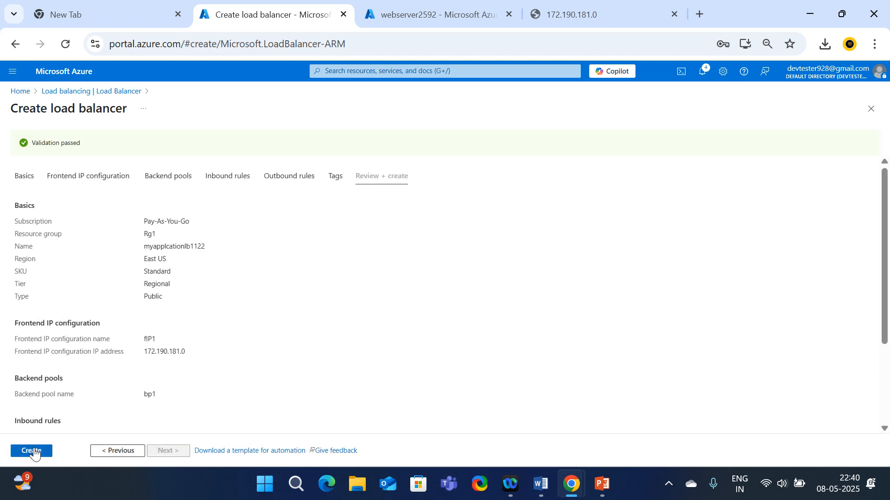
Submit the load balancer creation, then bring up the Virtual machines list from Home in the other tab
{"action": "left_click", "coordinate": [34, 453]}
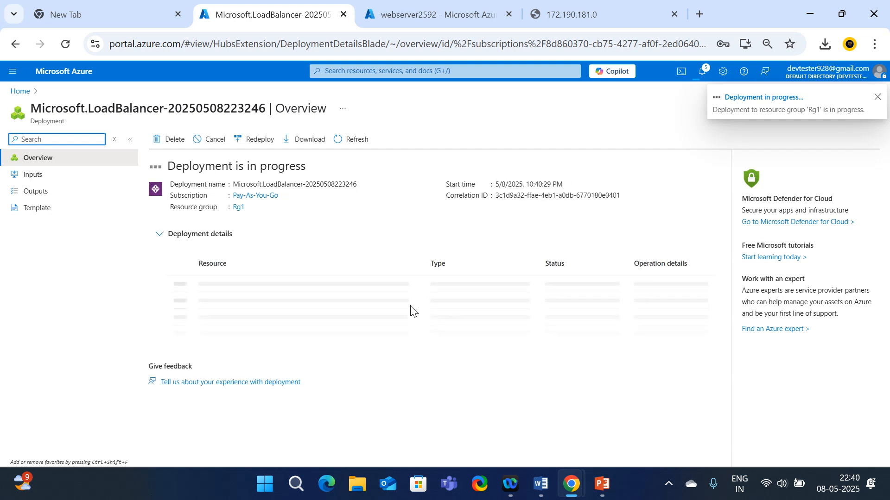
{"action": "left_click", "coordinate": [434, 20]}
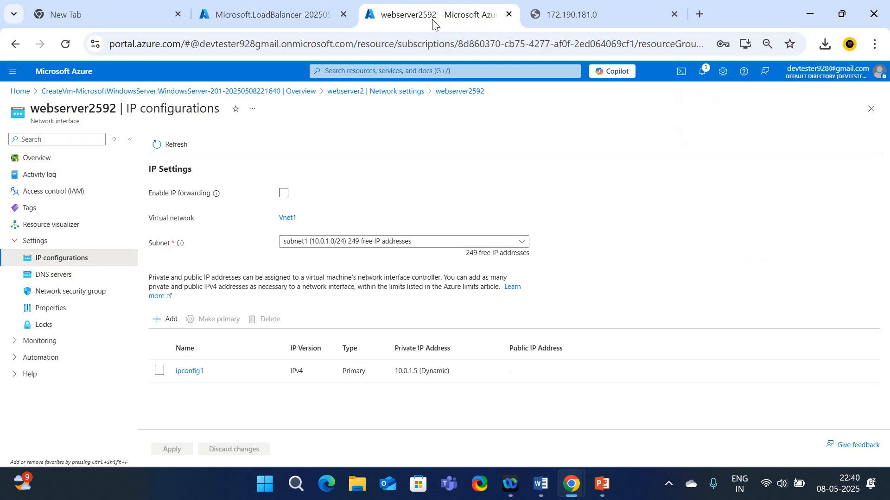
{"action": "left_click", "coordinate": [20, 91]}
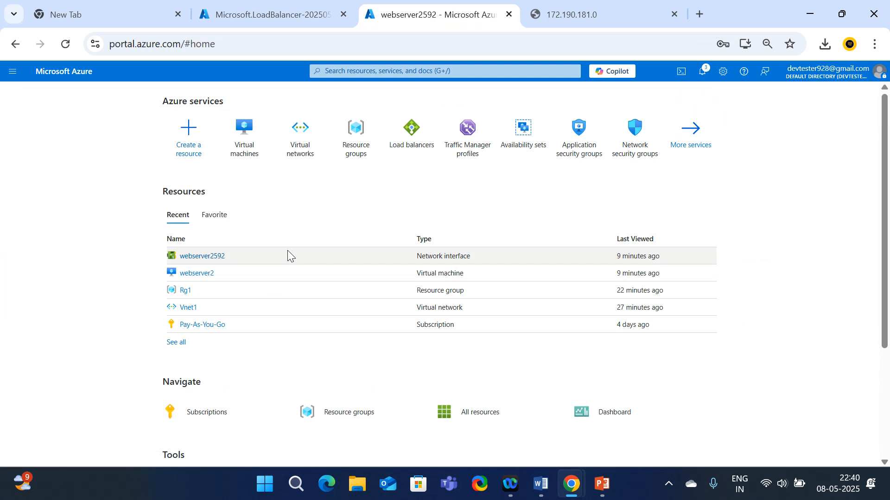
{"action": "left_click", "coordinate": [227, 146]}
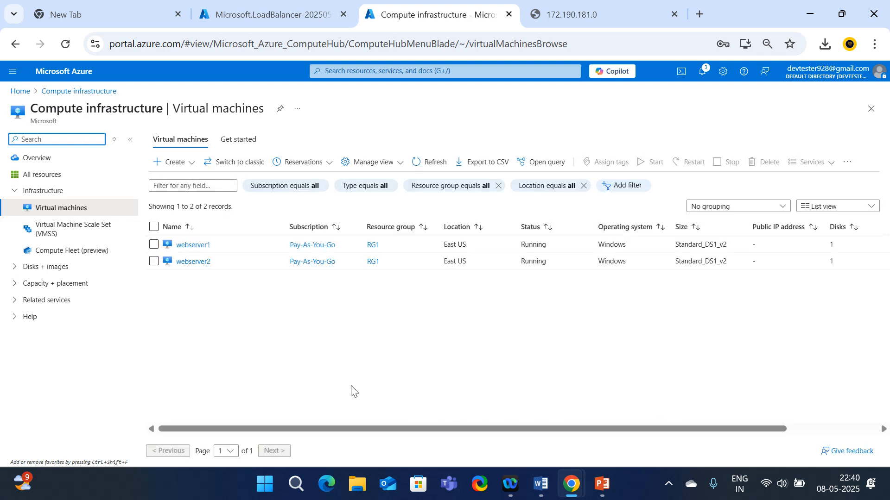
Open the deployed load balancer myapplcationlb1122, then refresh the Virtual machines list
{"action": "left_click_drag", "start_coordinate": [317, 429], "coordinate": [541, 441]}
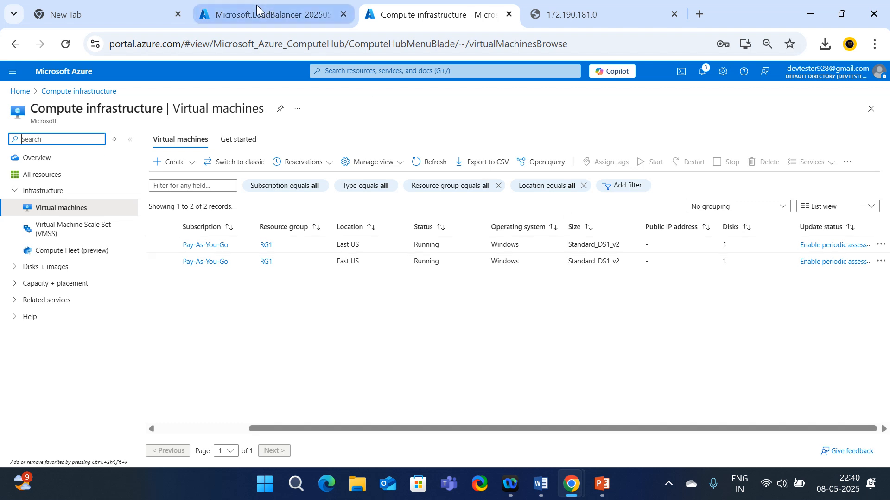
{"action": "mouse_move", "coordinate": [251, 10]}
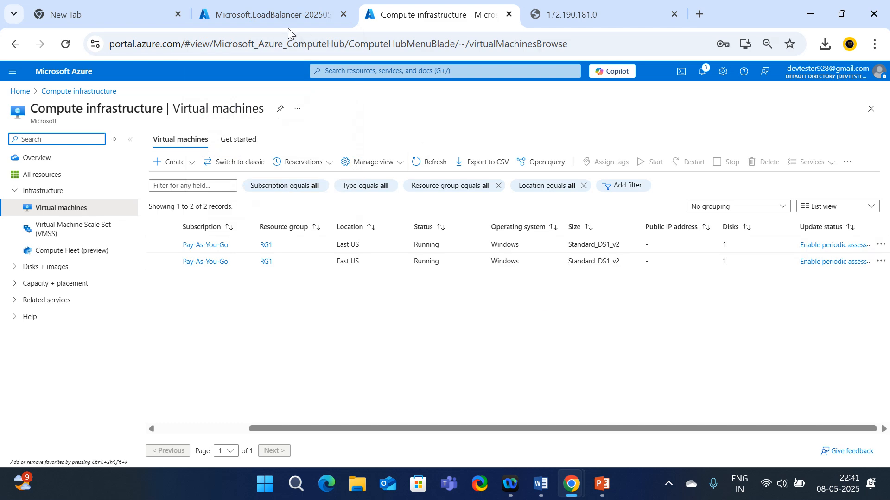
{"action": "mouse_move", "coordinate": [282, 16]}
{"action": "left_click_drag", "start_coordinate": [300, 430], "coordinate": [114, 440]}
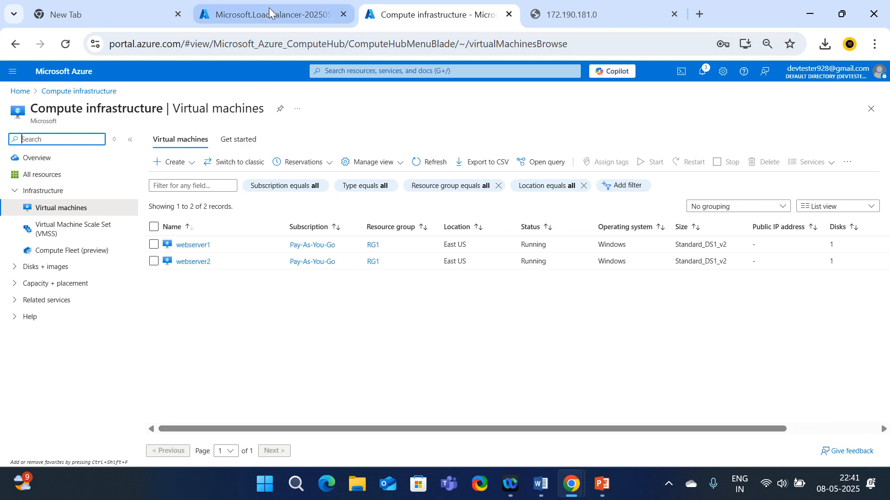
{"action": "left_click", "coordinate": [270, 11]}
{"action": "left_click", "coordinate": [208, 283]}
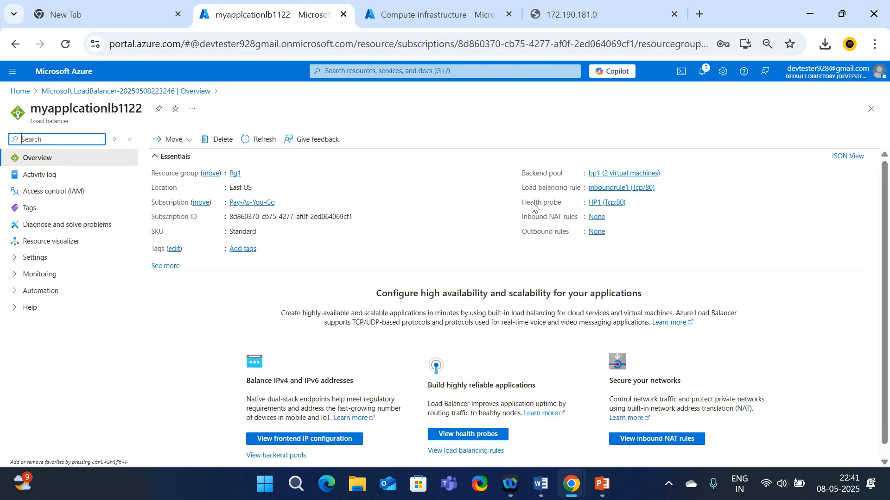
{"action": "left_click", "coordinate": [416, 11]}
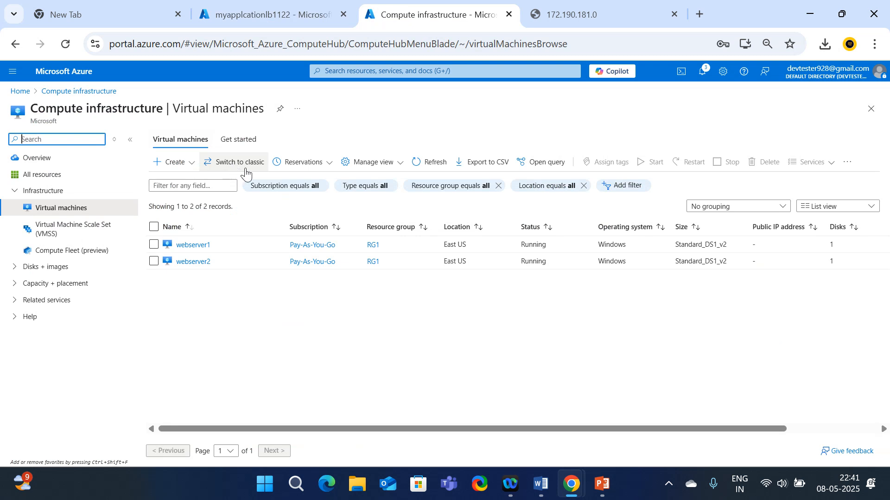
{"action": "left_click", "coordinate": [436, 163]}
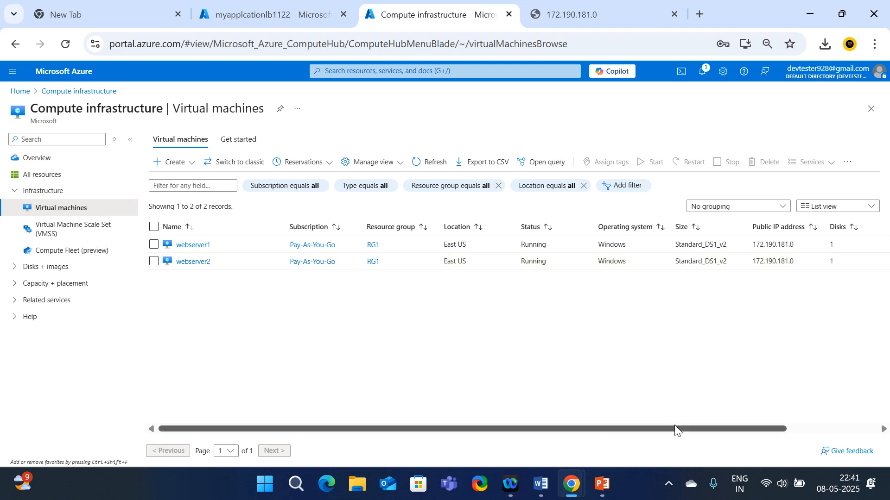
Select webserver1's public IP 172.190.181.0 in the Virtual machines list
{"action": "left_click_drag", "start_coordinate": [675, 426], "coordinate": [721, 426]}
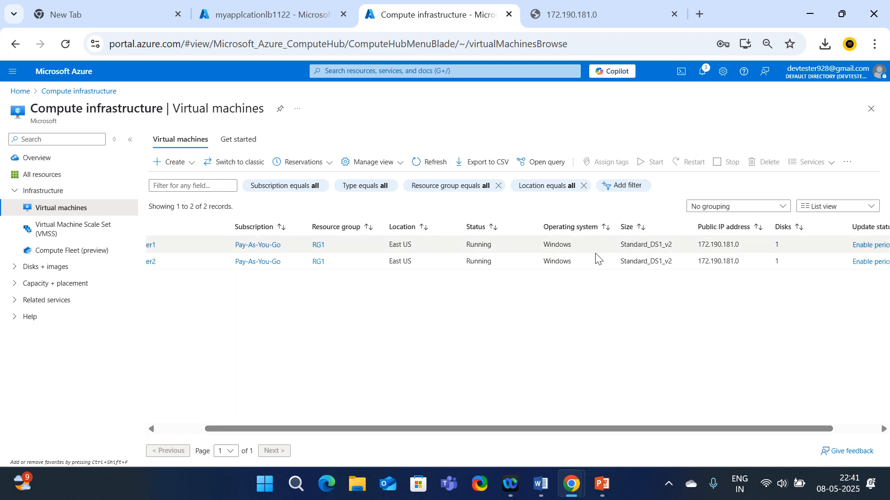
{"action": "left_click_drag", "start_coordinate": [697, 245], "coordinate": [745, 265]}
{"action": "left_click", "coordinate": [747, 279]}
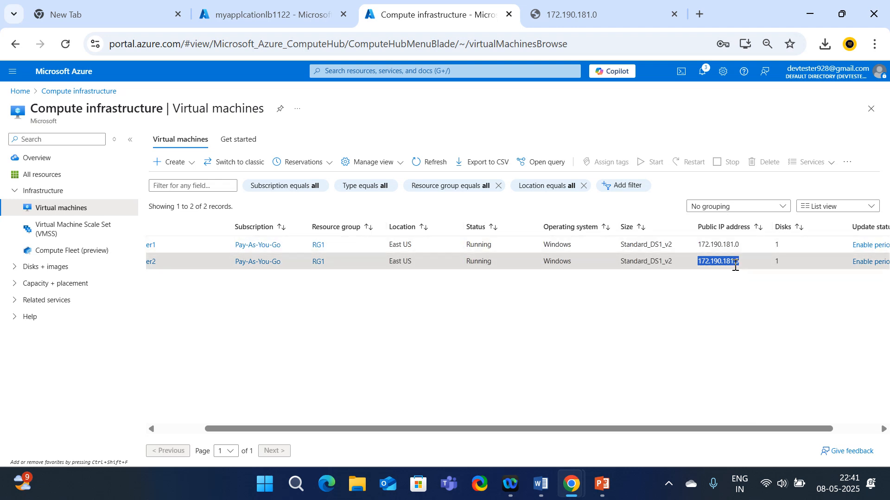
{"action": "left_click_drag", "start_coordinate": [695, 246], "coordinate": [742, 249]}
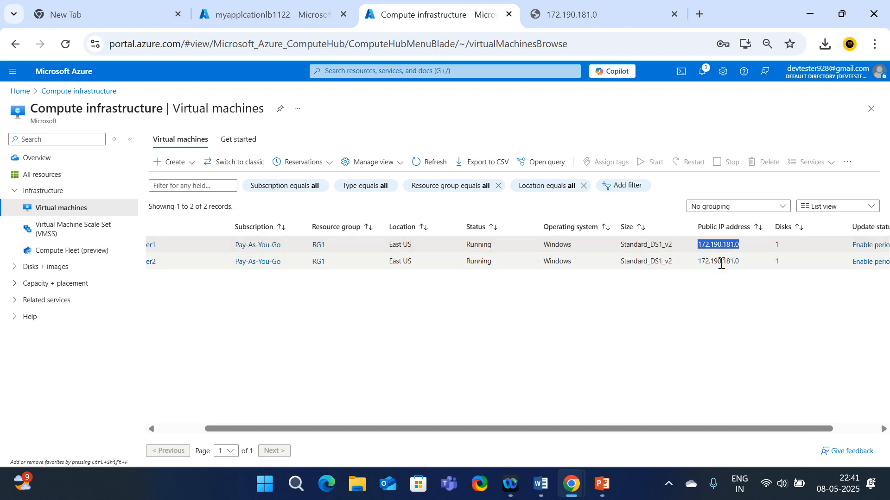
Reload the 172.190.181.0 page repeatedly until webserver2 answers, then select its URL
{"action": "left_click", "coordinate": [575, 14]}
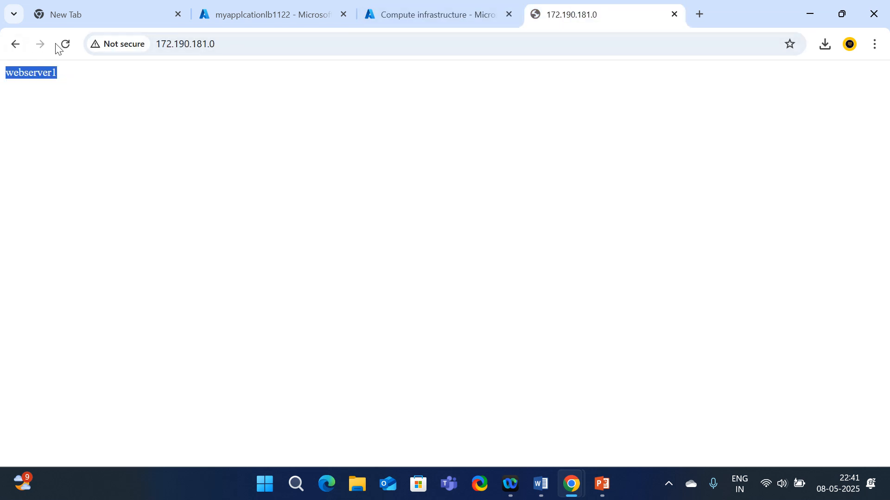
{"action": "left_click", "coordinate": [71, 43]}
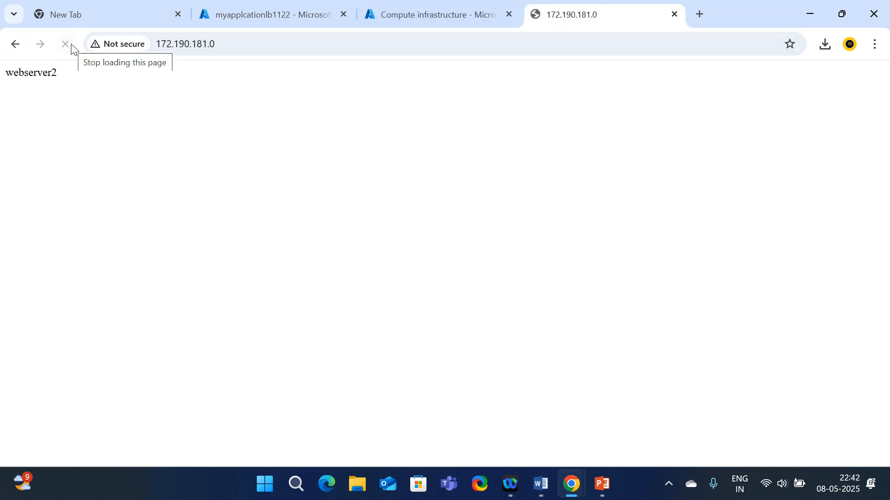
{"action": "left_click", "coordinate": [65, 46]}
{"action": "left_click", "coordinate": [65, 44]}
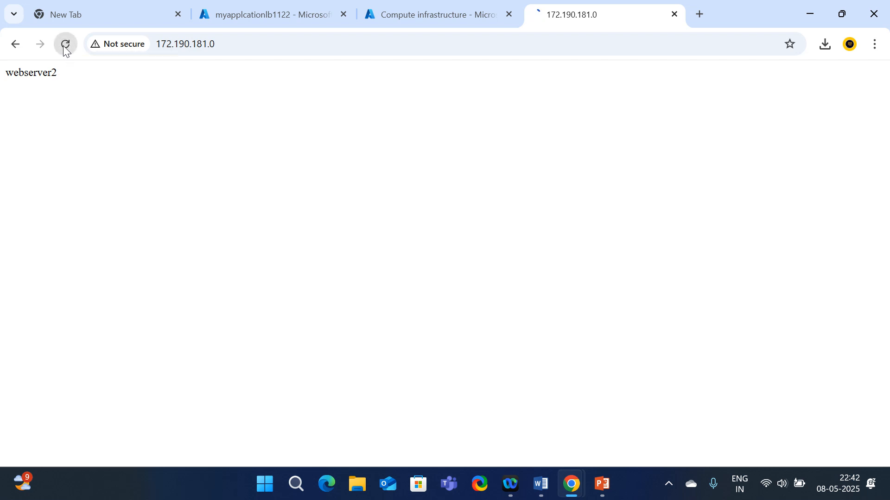
{"action": "left_click", "coordinate": [65, 45]}
{"action": "left_click", "coordinate": [64, 46]}
{"action": "left_click", "coordinate": [64, 47]}
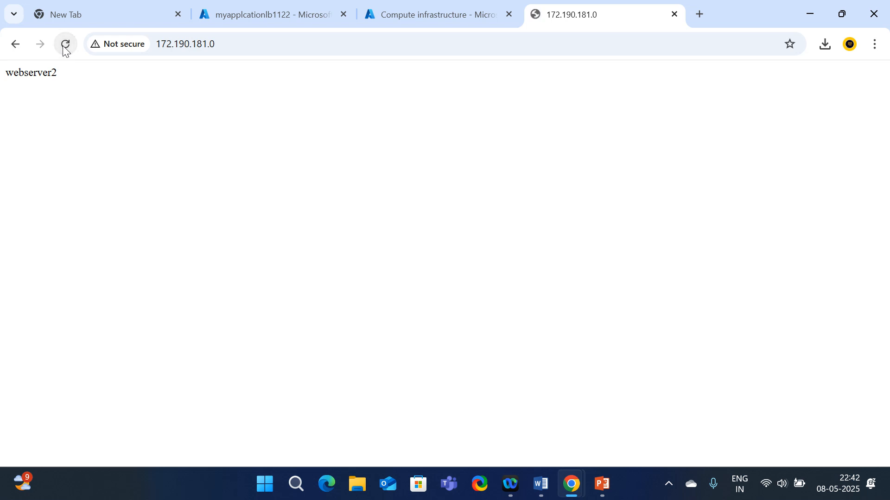
{"action": "left_click", "coordinate": [64, 46]}
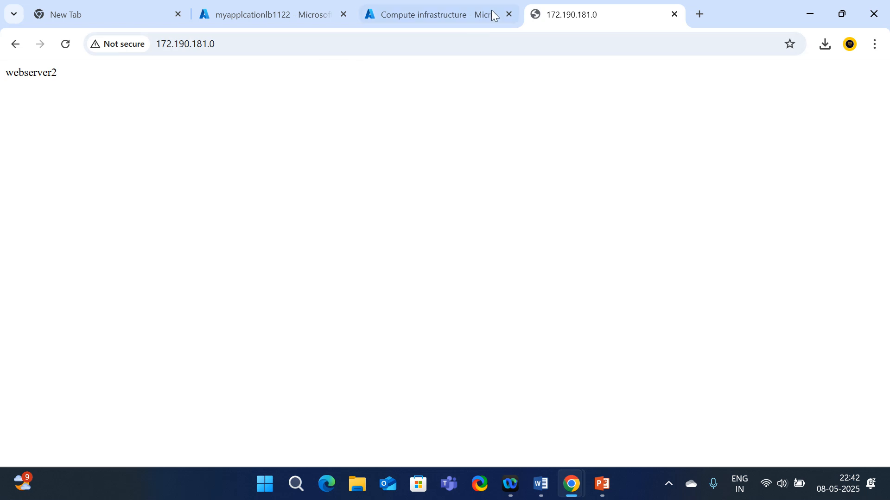
{"action": "left_click", "coordinate": [65, 47]}
{"action": "left_click", "coordinate": [221, 45]}
{"action": "key", "text": "ctrl+c"}
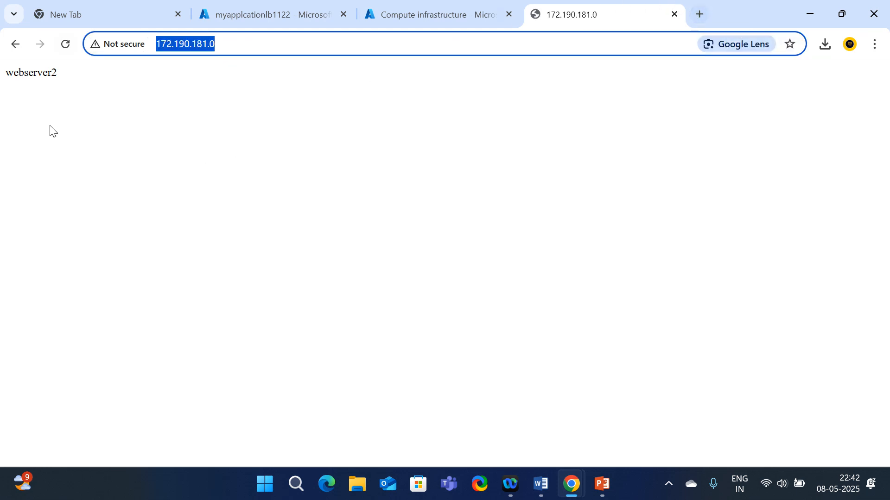
Load 172.190.181.0 in a new tab and reload it several times, getting webserver2
{"action": "left_click", "coordinate": [703, 13]}
{"action": "key", "text": "ctrl+v"}
{"action": "key", "text": "Return"}
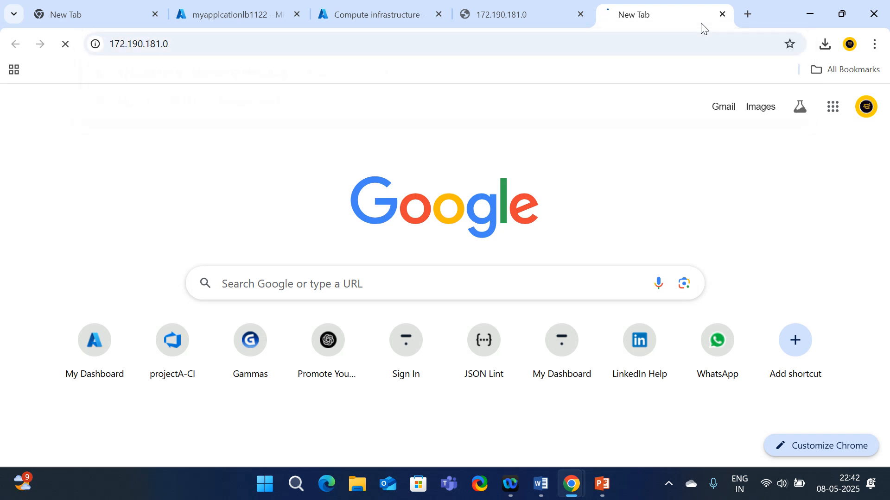
{"action": "left_click", "coordinate": [65, 45]}
{"action": "left_click", "coordinate": [64, 47]}
{"action": "left_click", "coordinate": [65, 47]}
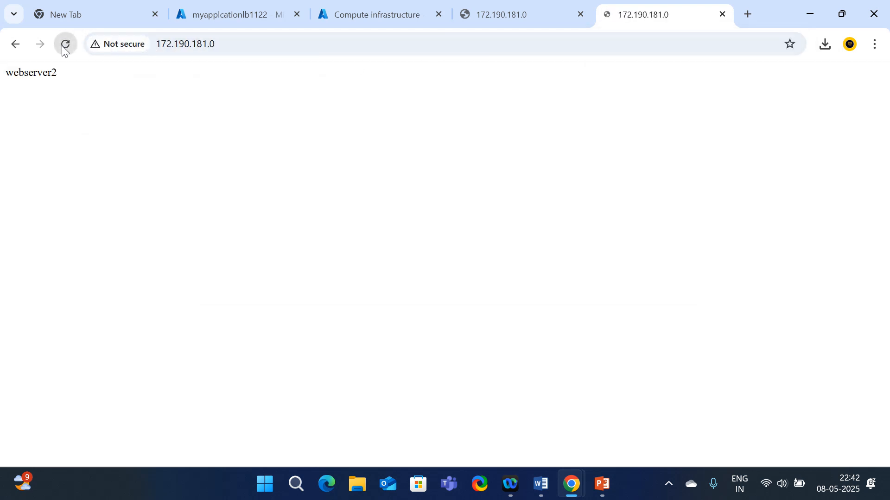
{"action": "left_click", "coordinate": [64, 47]}
Load 172.190.181.0 in a new Incognito window, getting webserver1, then minimize it
{"action": "left_click", "coordinate": [874, 44]}
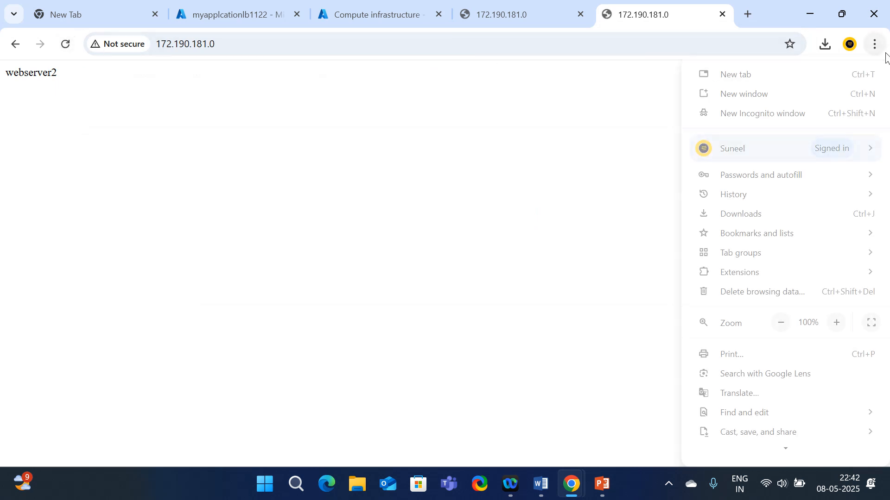
{"action": "mouse_move", "coordinate": [766, 209]}
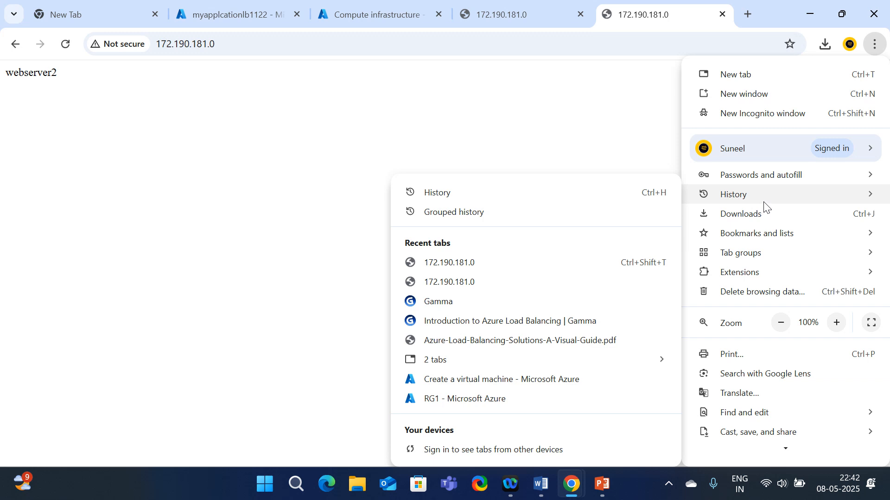
{"action": "left_click", "coordinate": [756, 115]}
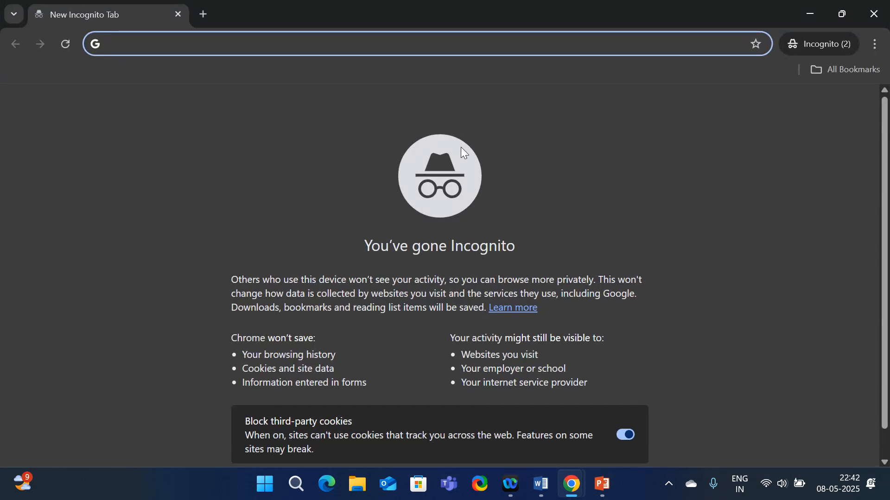
{"action": "key", "text": "ctrl+v"}
{"action": "key", "text": "Return"}
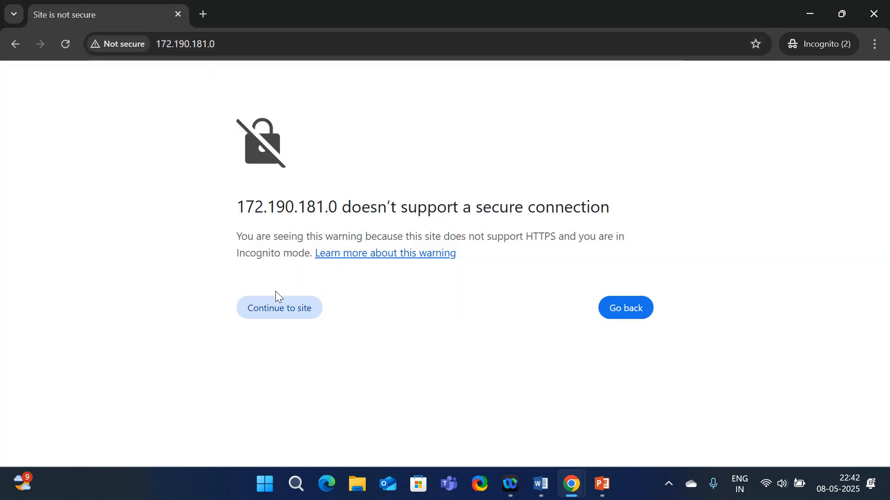
{"action": "left_click", "coordinate": [278, 308]}
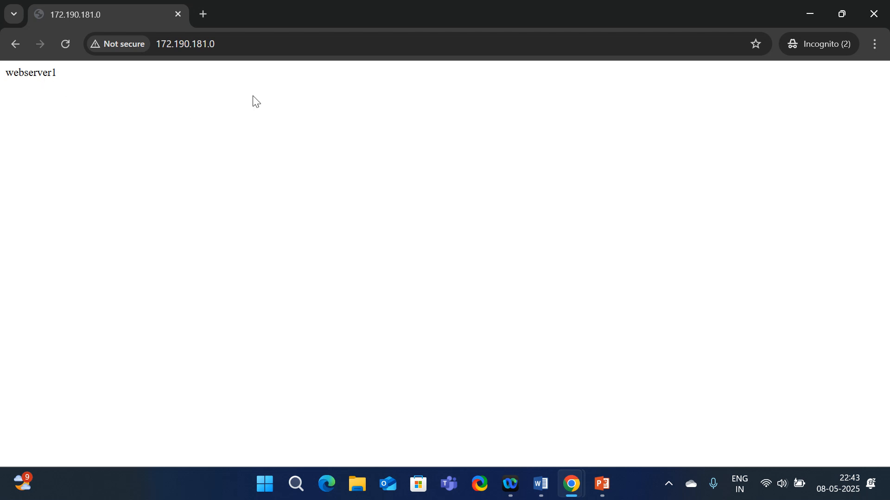
{"action": "left_click", "coordinate": [811, 17]}
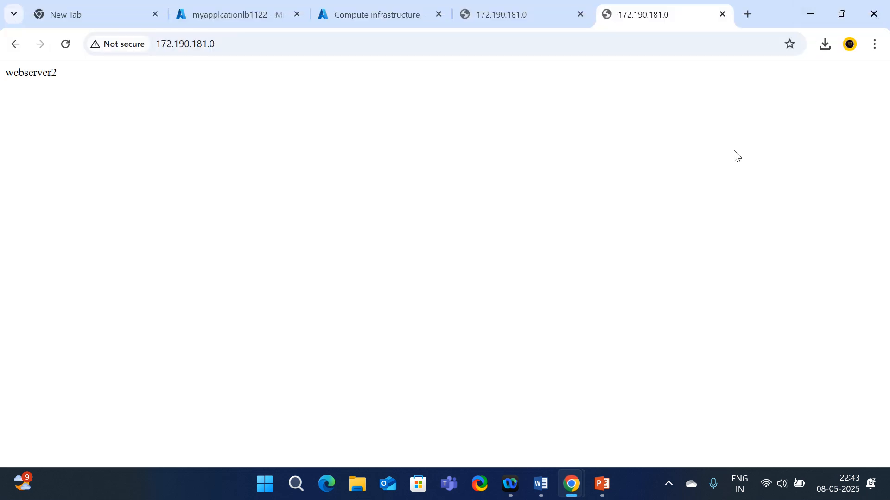
Tick webserver2 in the Virtual machines list, then return to the portal home page
{"action": "left_click", "coordinate": [364, 21]}
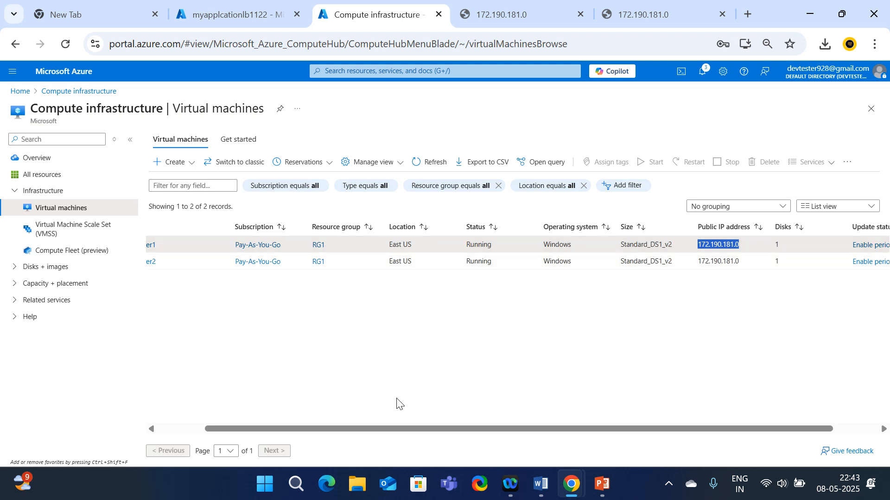
{"action": "left_click_drag", "start_coordinate": [361, 430], "coordinate": [172, 446]}
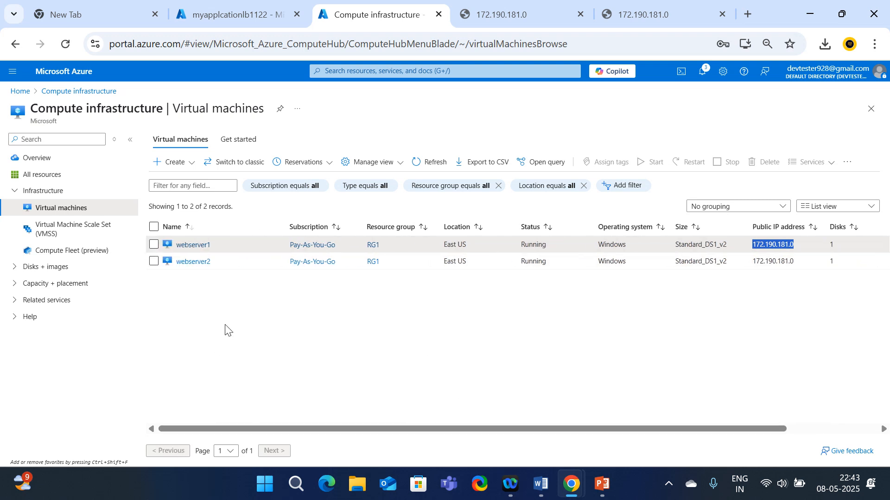
{"action": "left_click", "coordinate": [154, 262]}
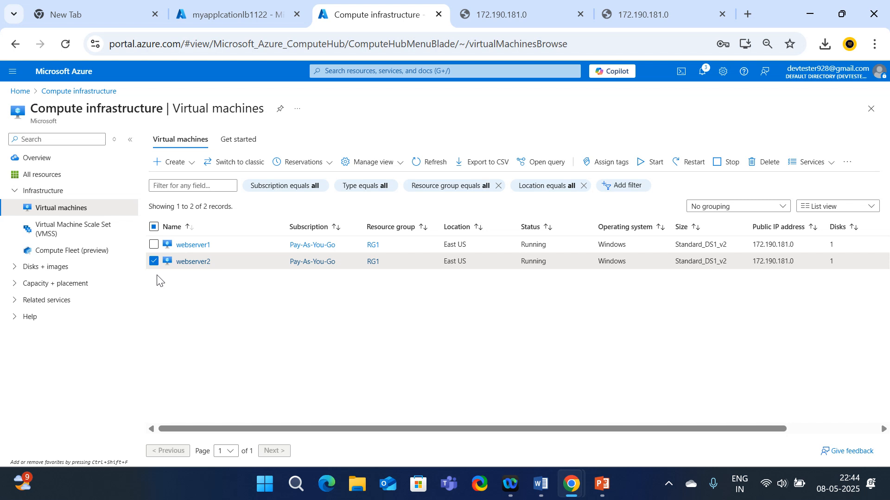
{"action": "left_click", "coordinate": [18, 95]}
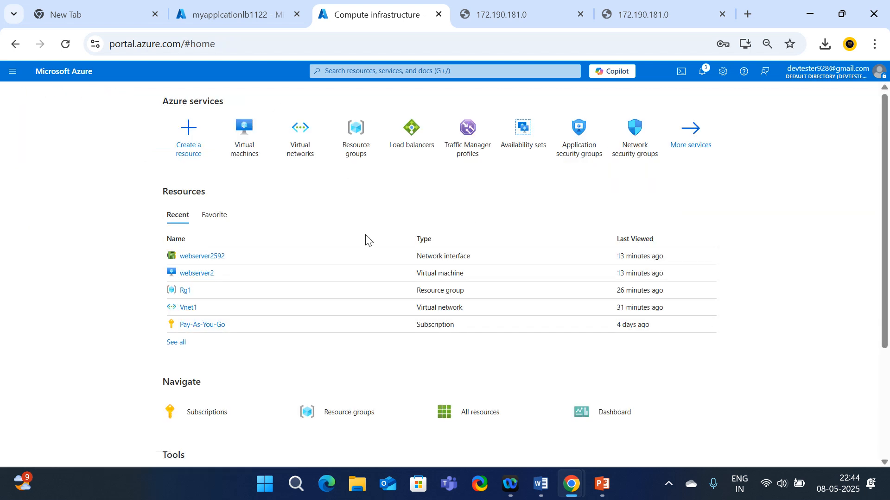
Force-delete resource group Rg1 and its 12 dependent resources, typing Rg1 to confirm
{"action": "left_click", "coordinate": [341, 147]}
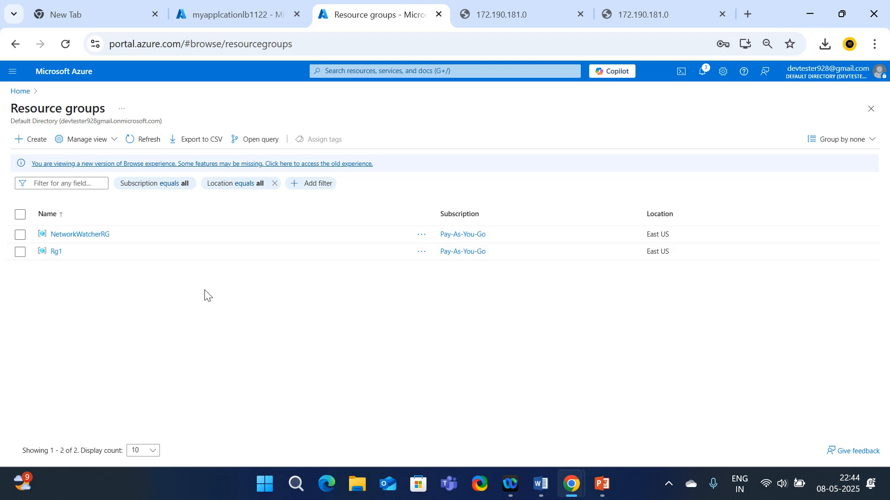
{"action": "left_click", "coordinate": [54, 257]}
{"action": "left_click", "coordinate": [56, 253]}
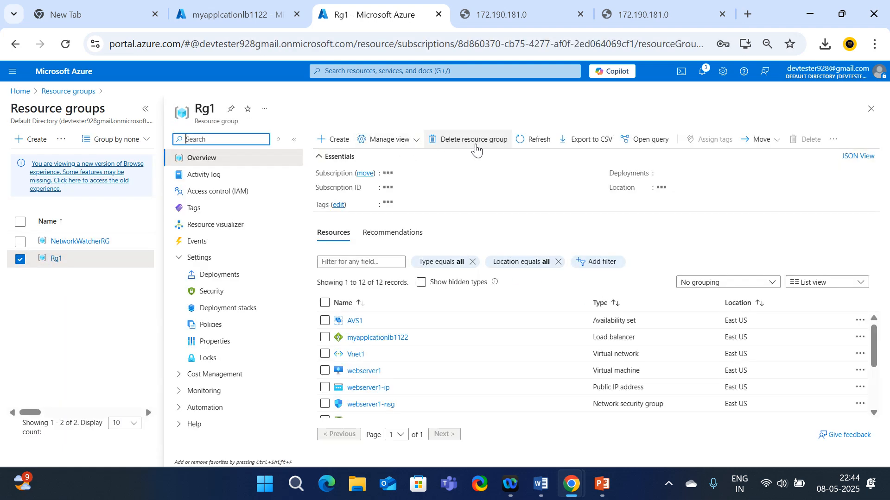
{"action": "left_click", "coordinate": [479, 144]}
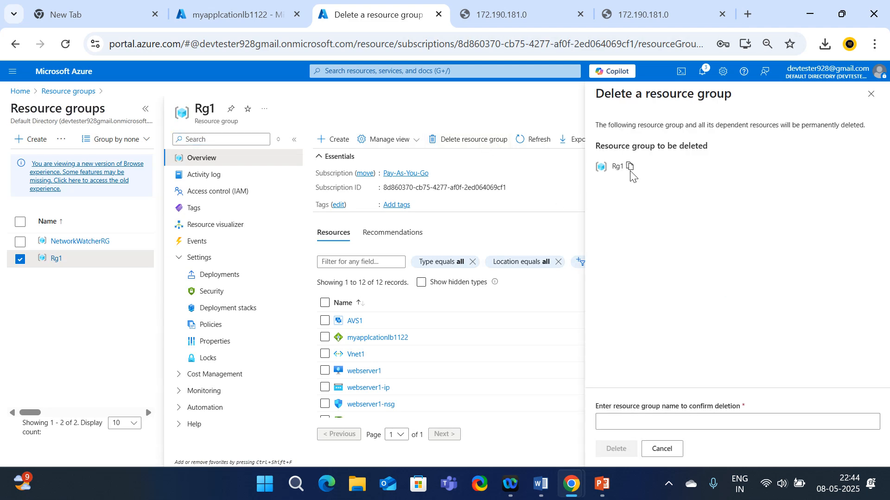
{"action": "left_click", "coordinate": [601, 390]}
{"action": "left_click", "coordinate": [613, 423]}
{"action": "type", "text": "Rg1"}
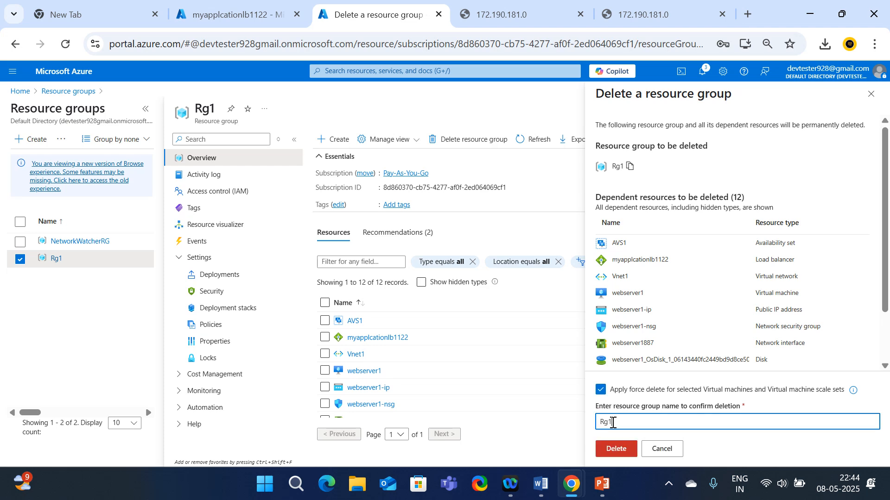
{"action": "left_click", "coordinate": [617, 450]}
{"action": "left_click", "coordinate": [742, 322]}
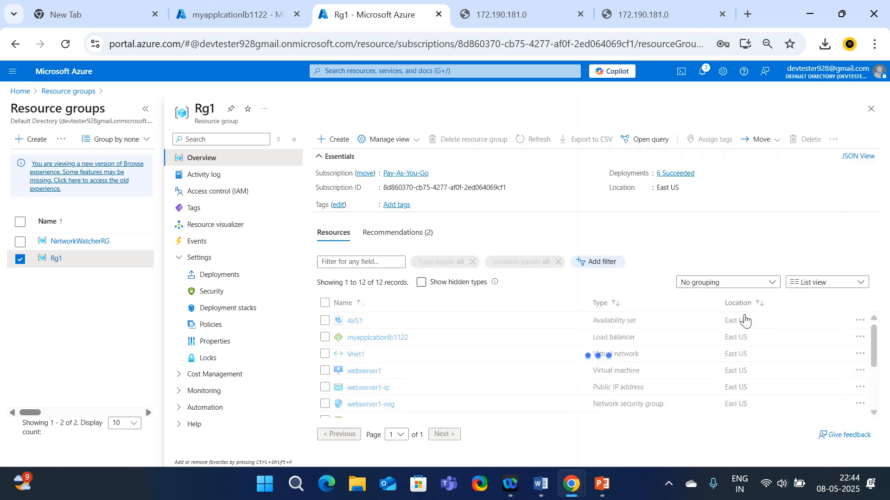